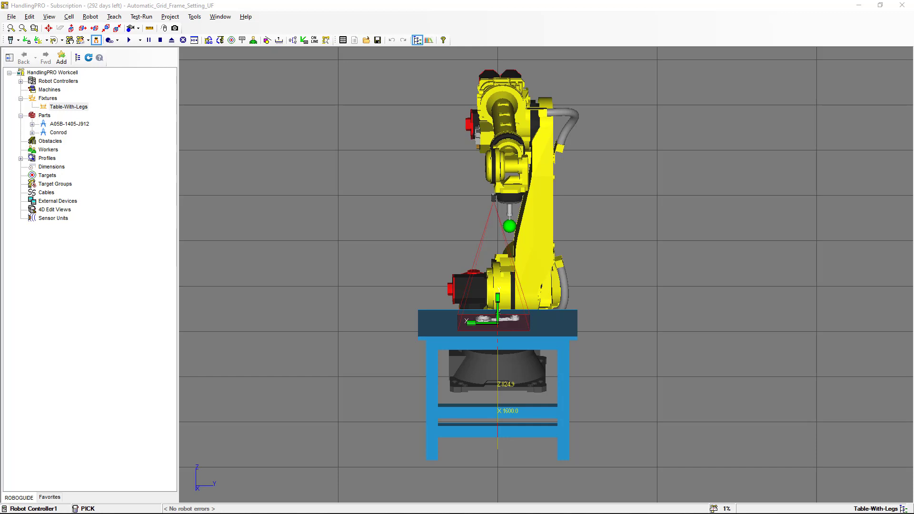
# Save a copy of the workcell under the new name SV2D_Multiple_Parts
pyautogui.click(200, 105)
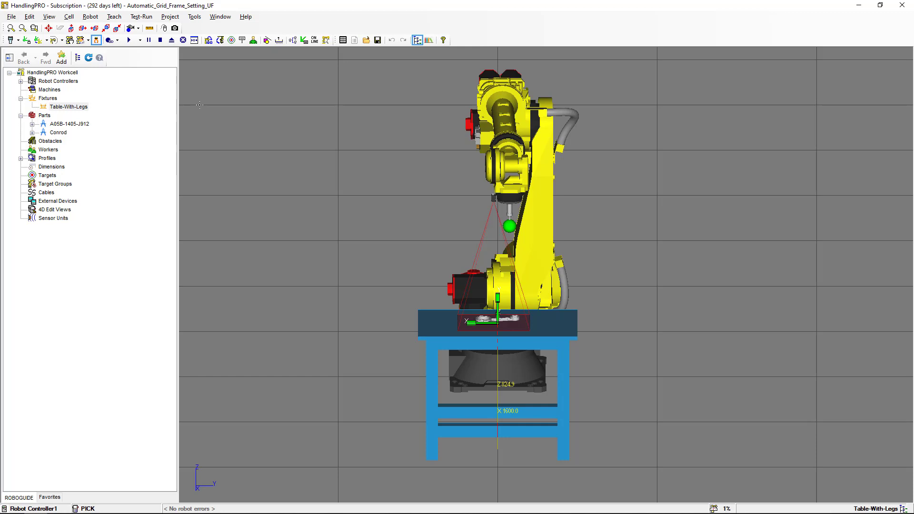
pyautogui.click(12, 17)
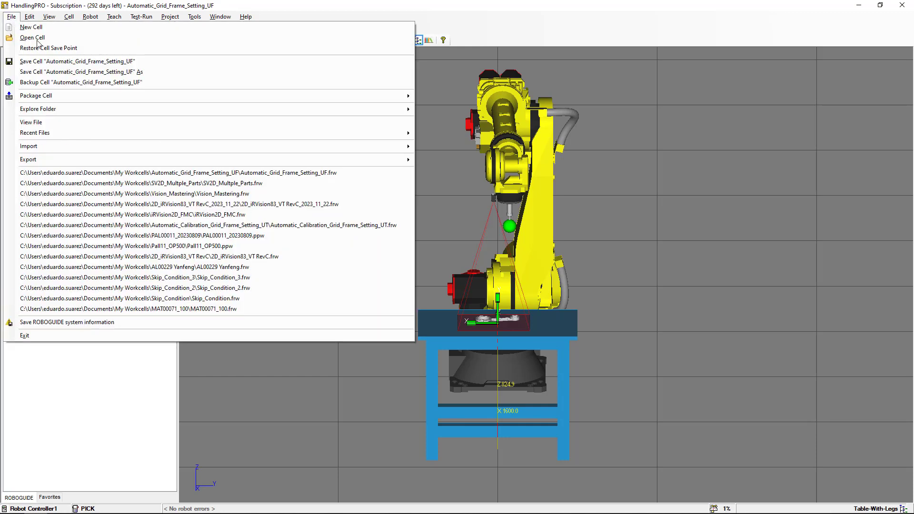
pyautogui.click(57, 73)
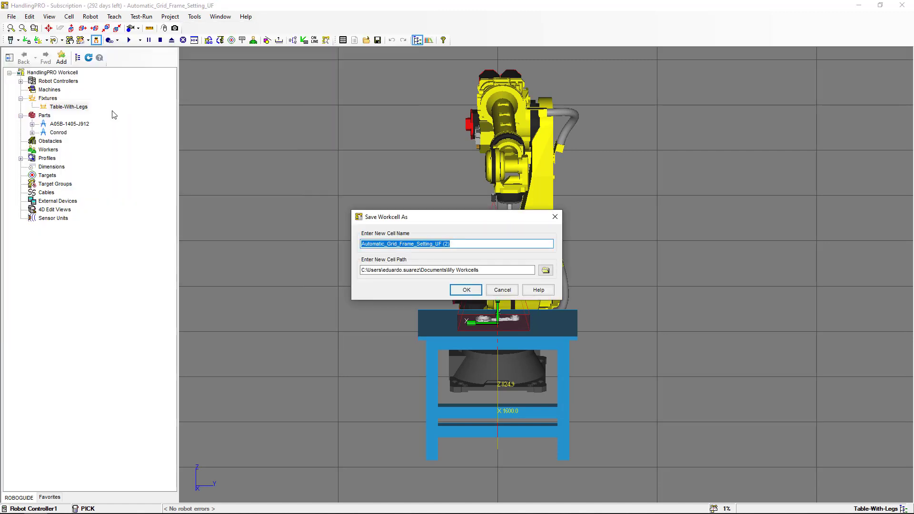
pyautogui.write('SV2D_Multiple_Parts')
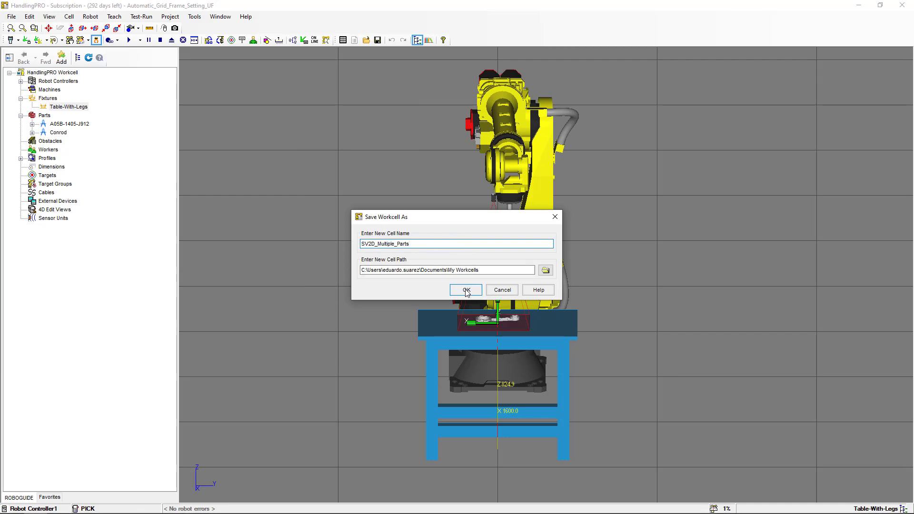
pyautogui.click(466, 291)
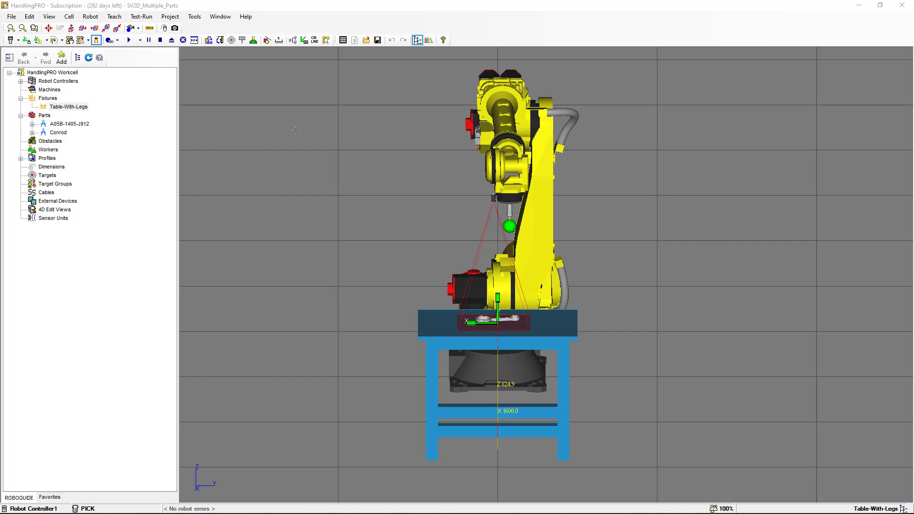
# Set the focus length of Camera1 on the robot tool to 8.0 mm
pyautogui.doubleClick(492, 199)
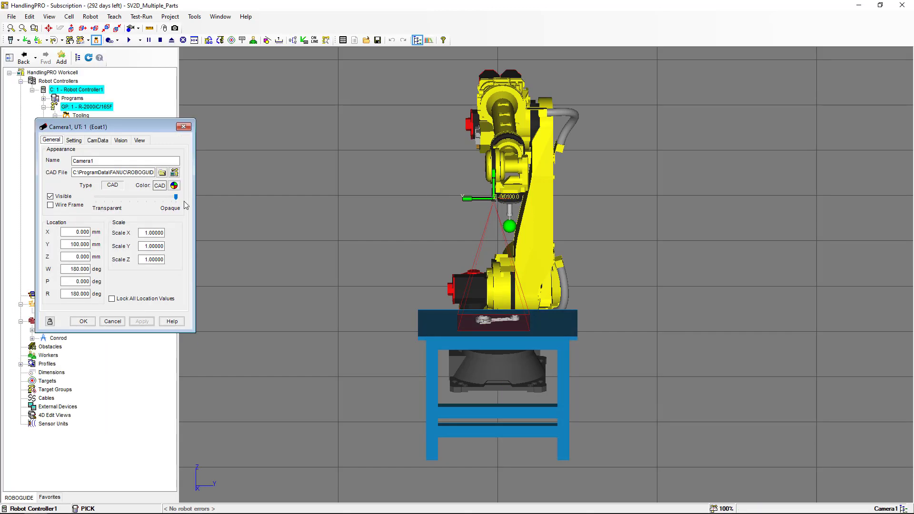
pyautogui.click(78, 141)
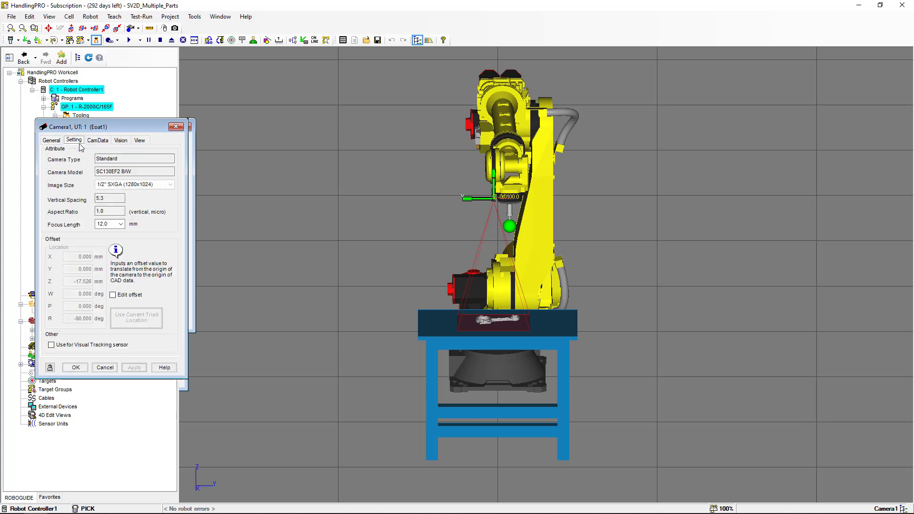
pyautogui.click(121, 224)
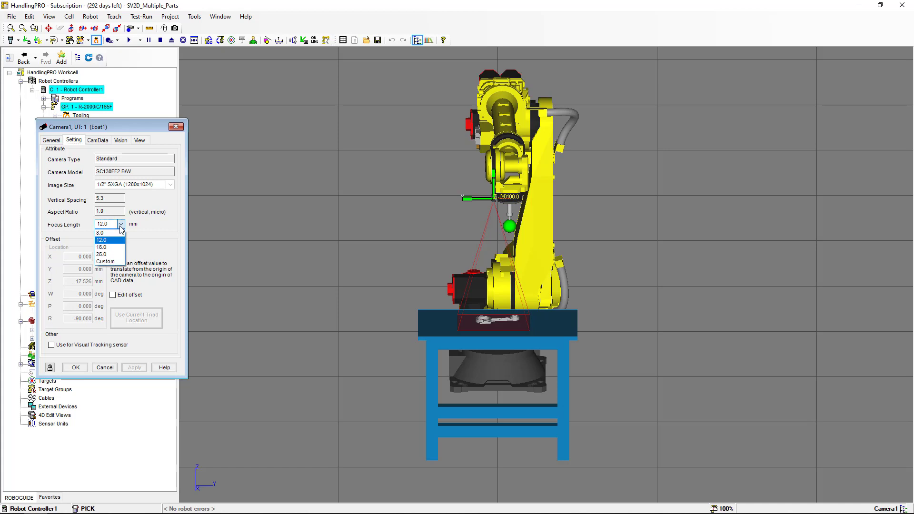
pyautogui.click(119, 233)
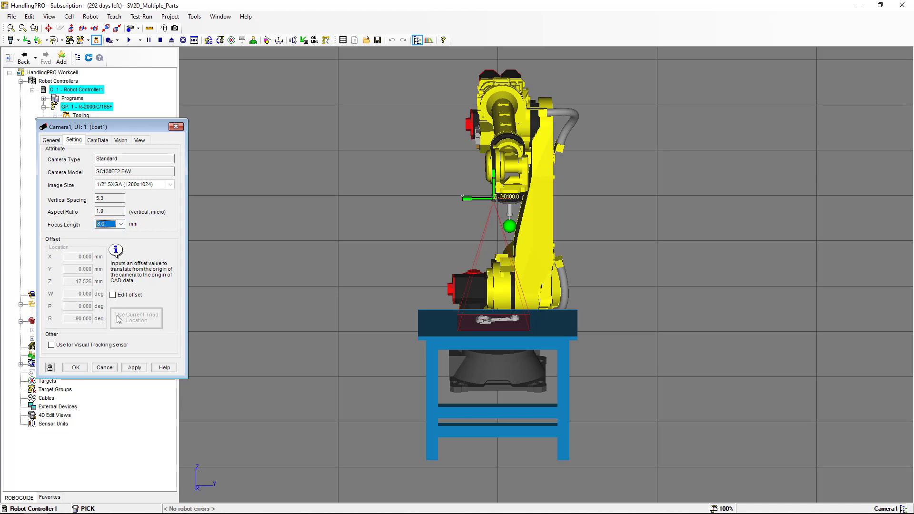
pyautogui.click(136, 369)
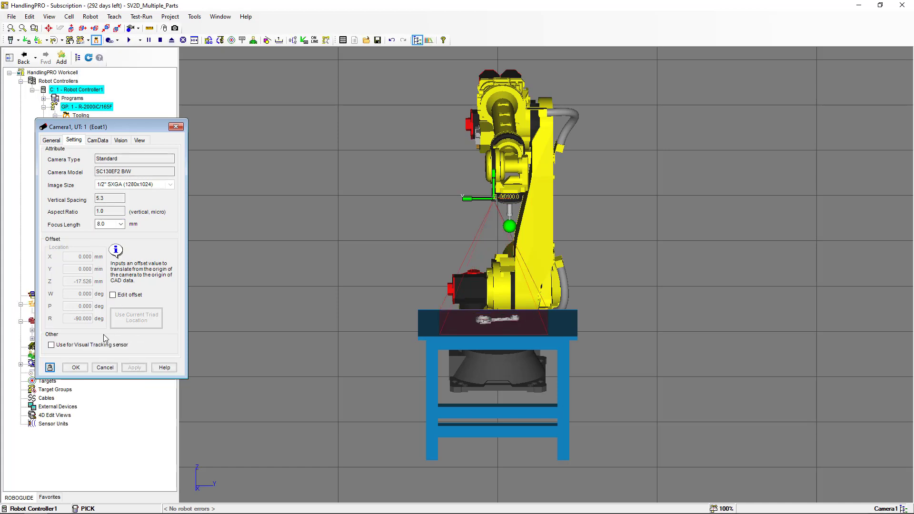
pyautogui.click(75, 368)
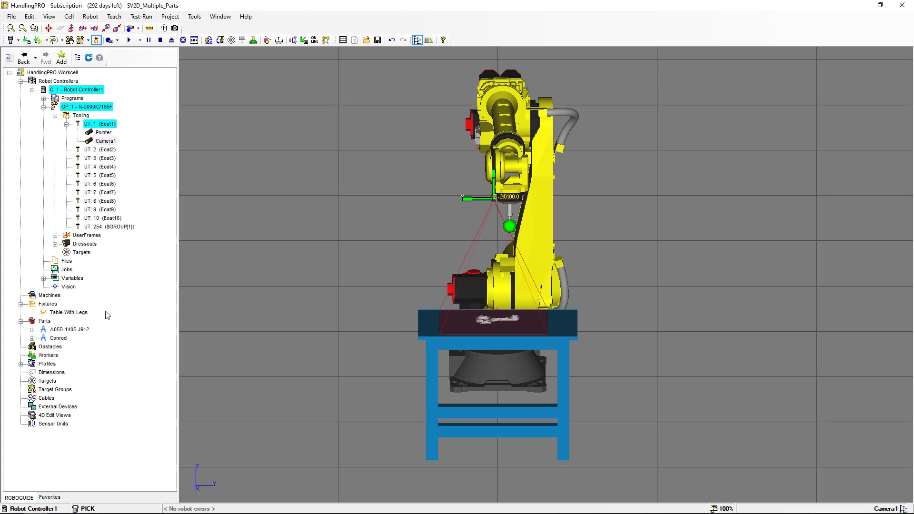
# Rename the Conrod part as MID1
pyautogui.click(65, 339)
pyautogui.doubleClick(64, 340)
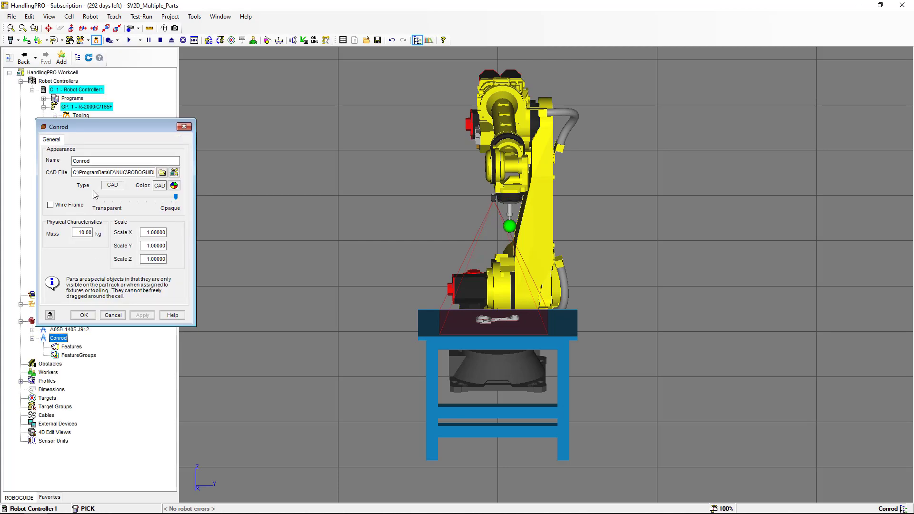
pyautogui.moveTo(98, 164); pyautogui.dragTo(72, 160)
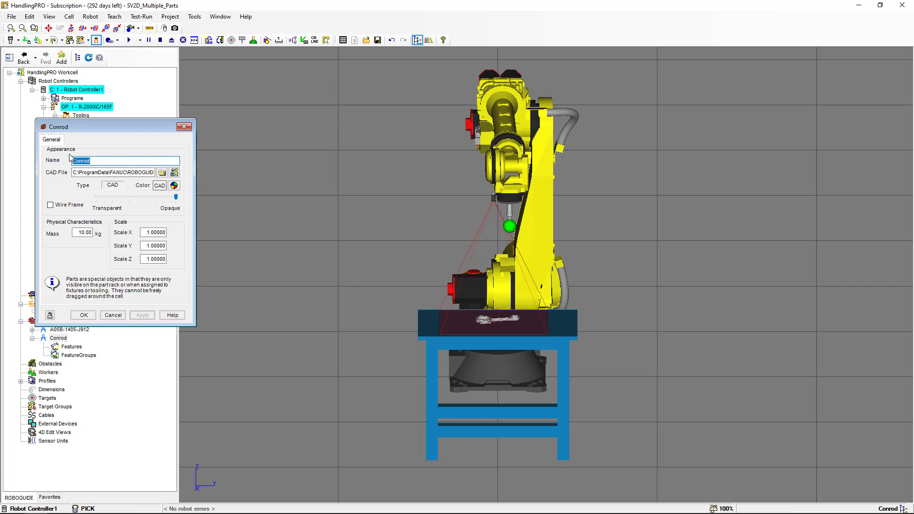
pyautogui.write('WID1')
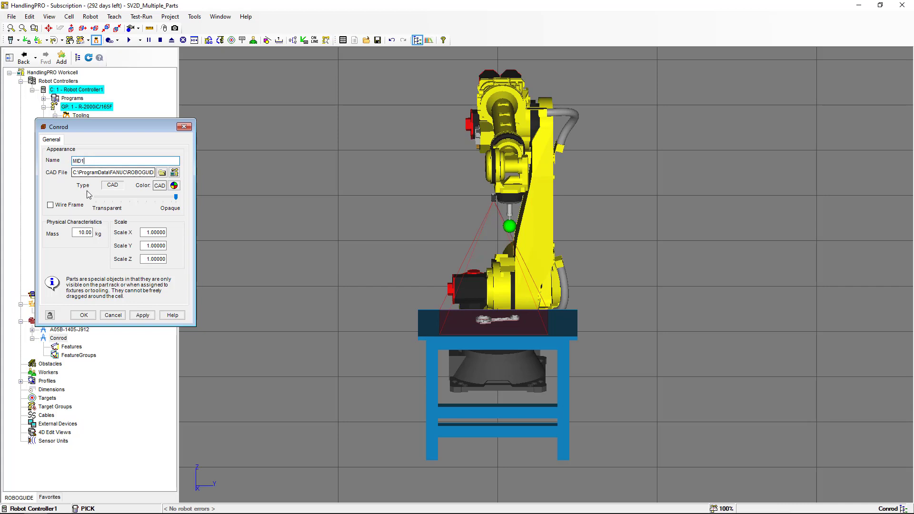
# Scale the MID1 part to 0.8 in X, Y and Z and accept its properties
pyautogui.doubleClick(145, 232)
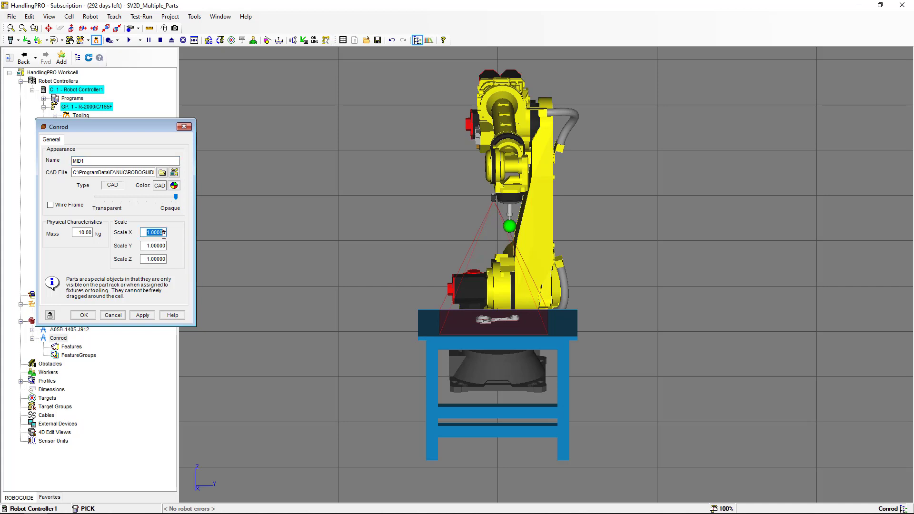
pyautogui.write('0.8')
pyautogui.press('Tab')
pyautogui.write('0.8')
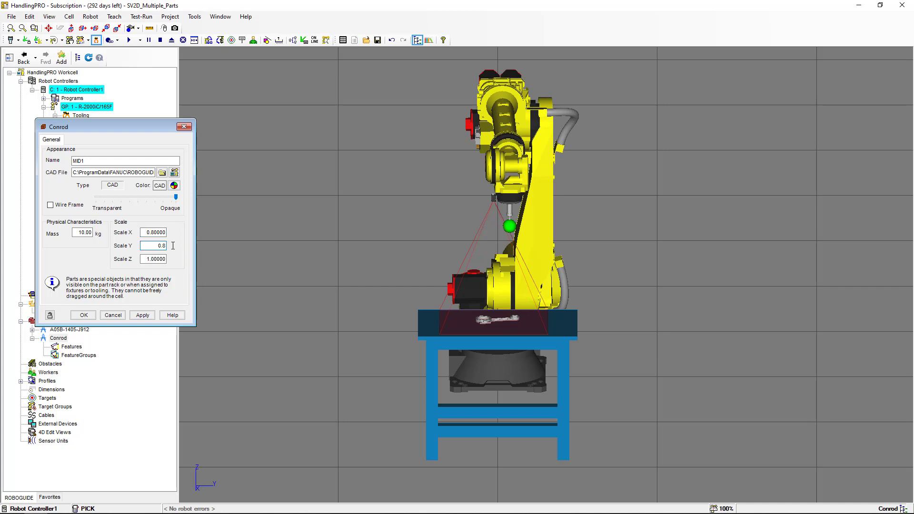
pyautogui.click(151, 259)
pyautogui.doubleClick(151, 260)
pyautogui.write('0.8')
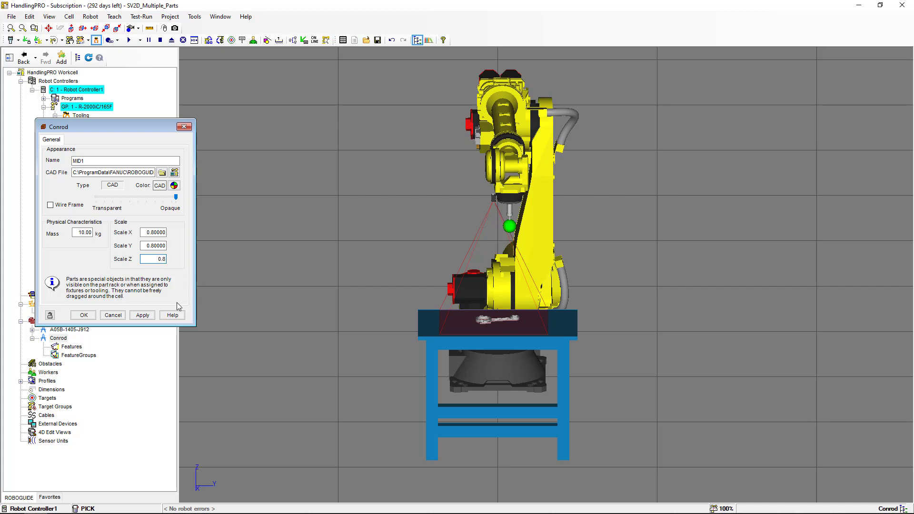
pyautogui.click(142, 315)
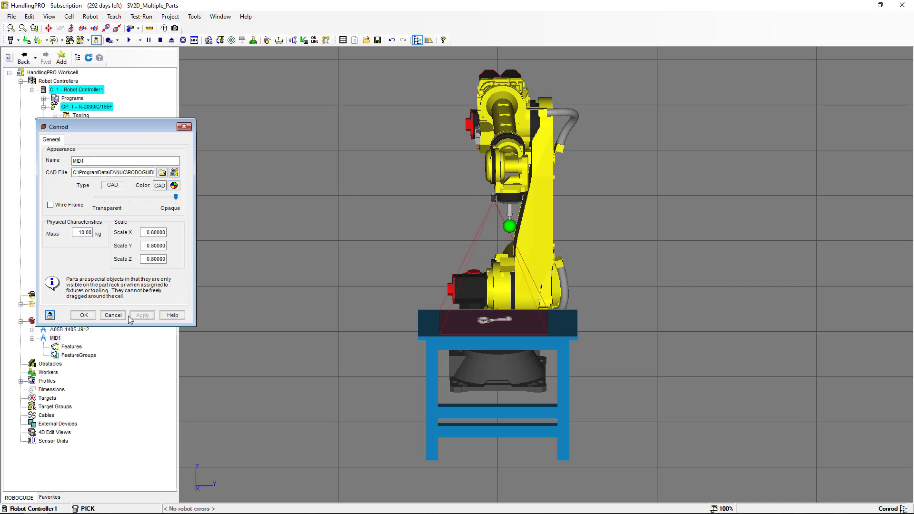
pyautogui.click(84, 315)
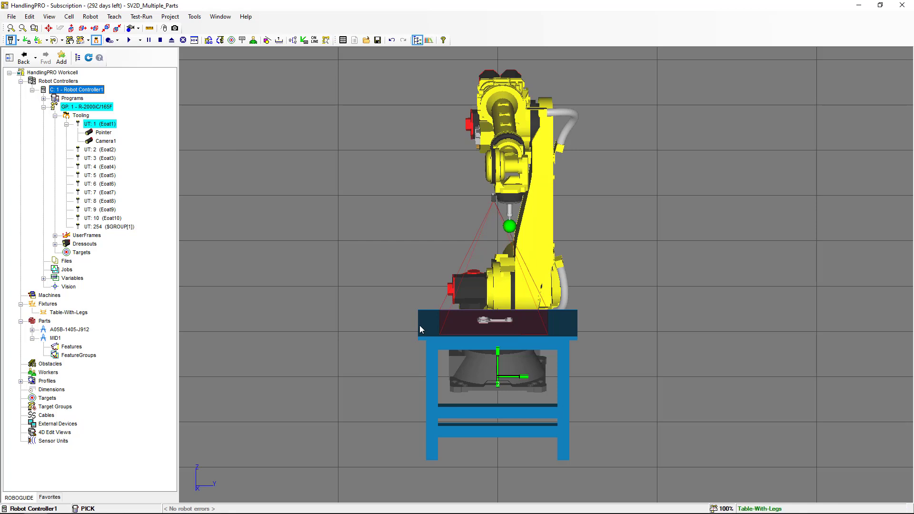
# On the Table-With-Legs fixture, unassign part MID1 and assign the calibration grid part A05B-1405-J912 instead
pyautogui.doubleClick(419, 328)
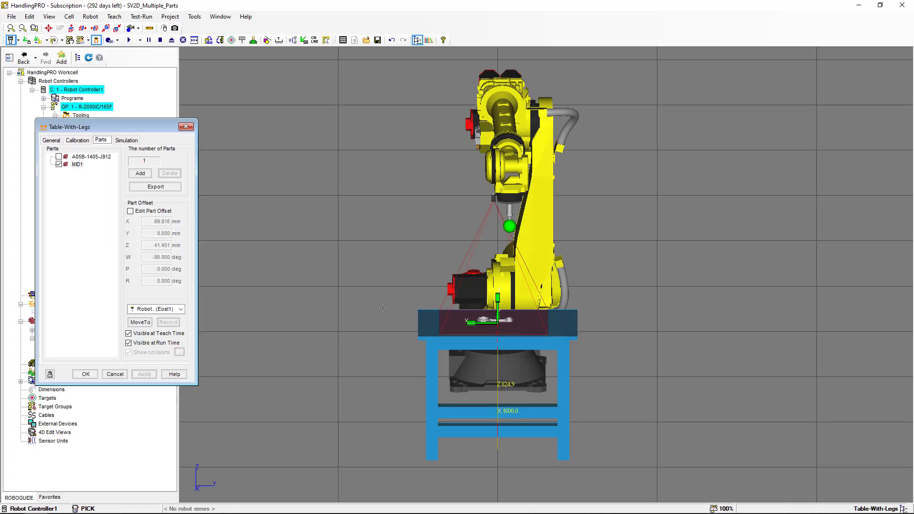
pyautogui.click(59, 164)
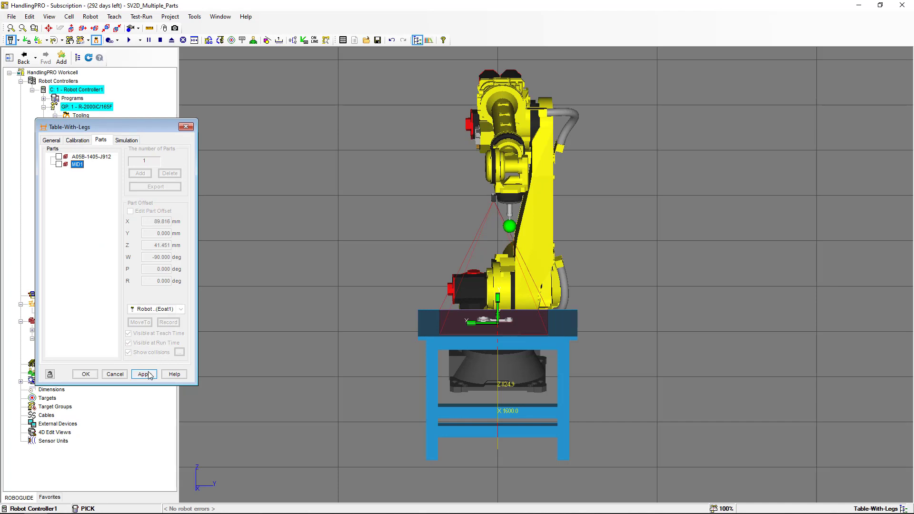
pyautogui.click(145, 374)
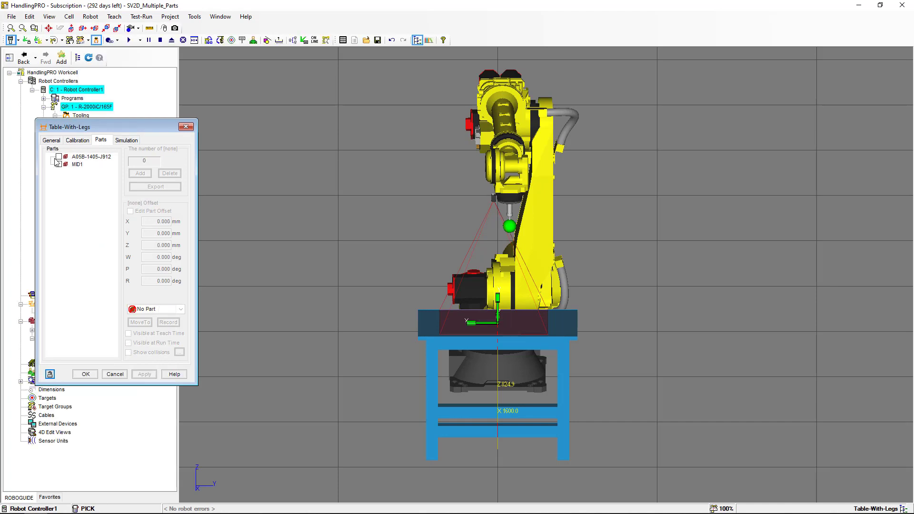
pyautogui.click(145, 374)
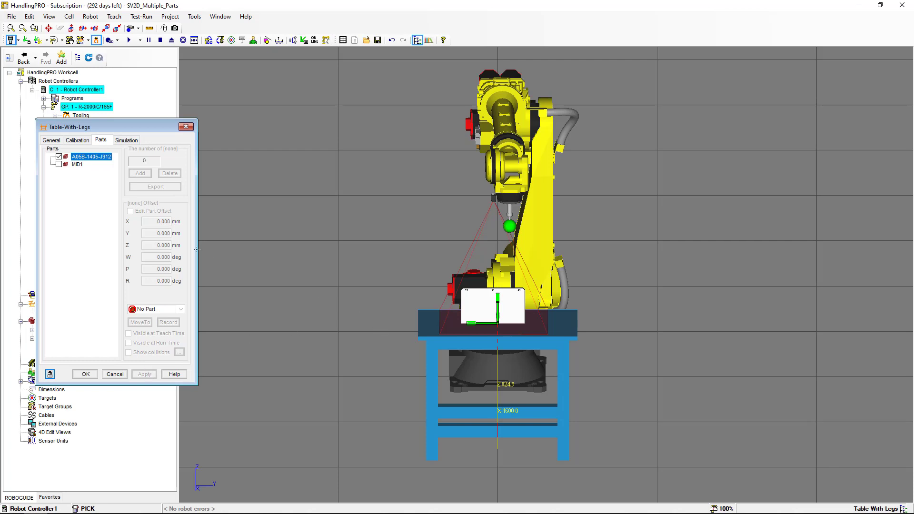
# Rotate the A05B-1405-J912 part offset to W -90 degrees so the grid lies flat on the table
pyautogui.click(89, 157)
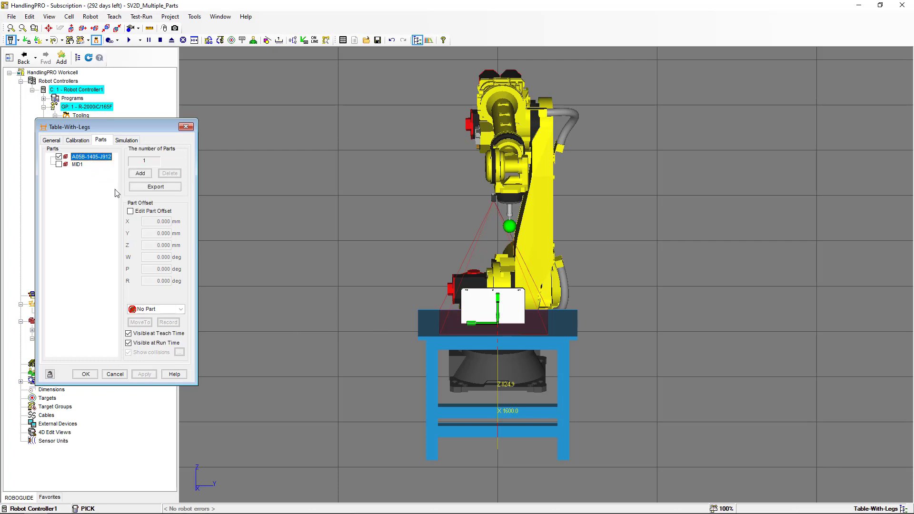
pyautogui.click(130, 211)
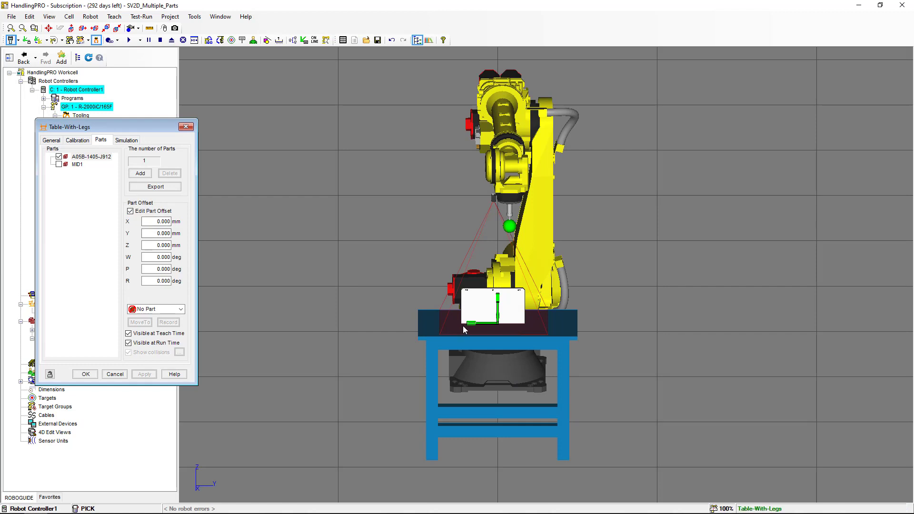
pyautogui.keyDown('shift'); pyautogui.moveTo(468, 323); pyautogui.dragTo(479, 245); pyautogui.keyUp('shift')
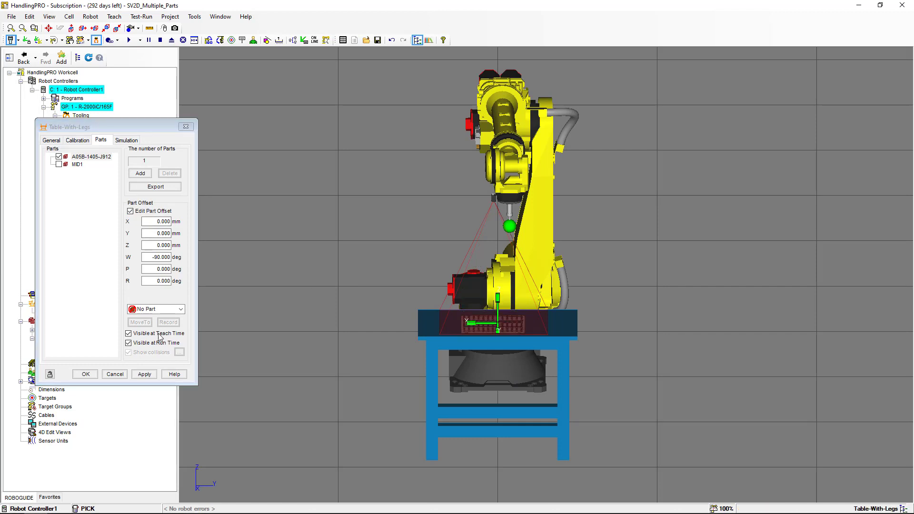
pyautogui.click(149, 375)
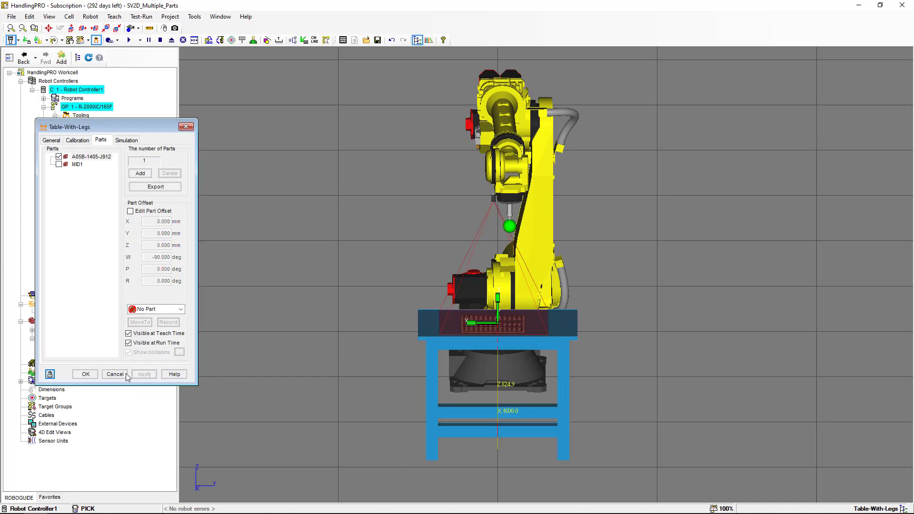
pyautogui.click(91, 375)
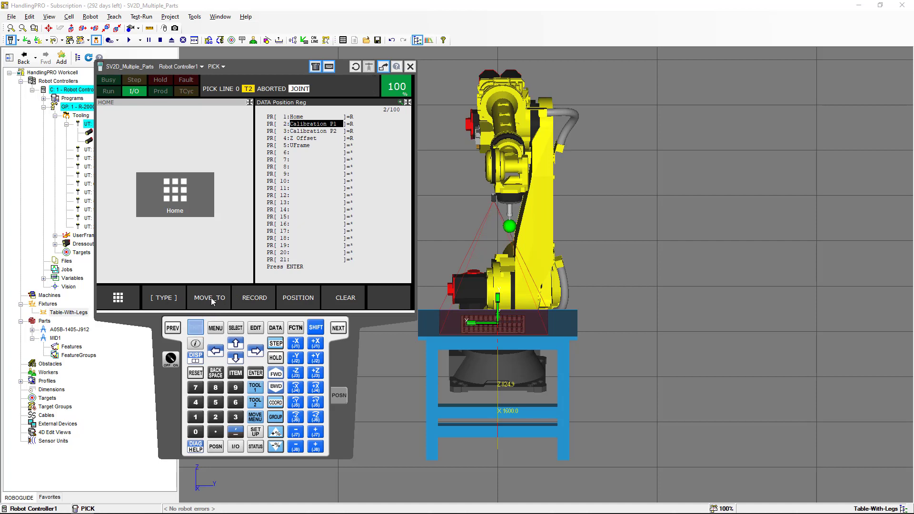
# Minimize the teach pendant and open iRVision vision setup from the robot's homepage in the web browser
pyautogui.rightClick(173, 375)
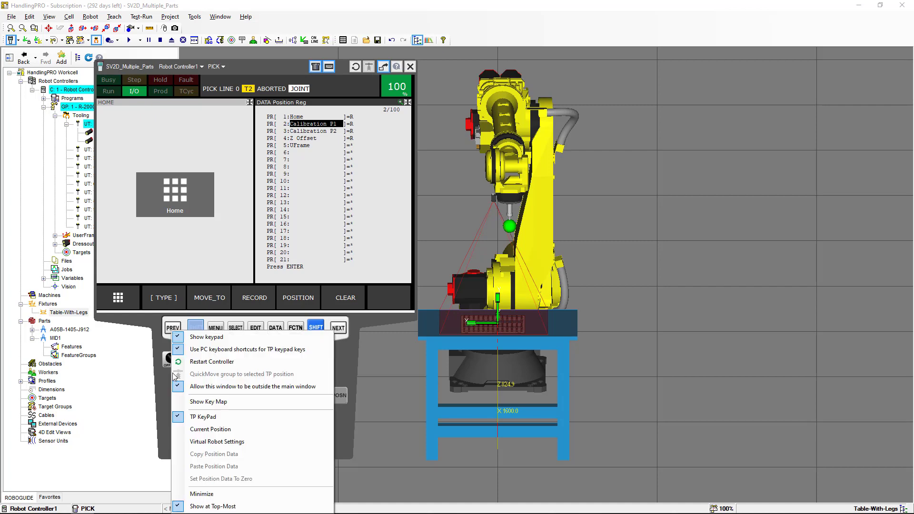
pyautogui.click(206, 493)
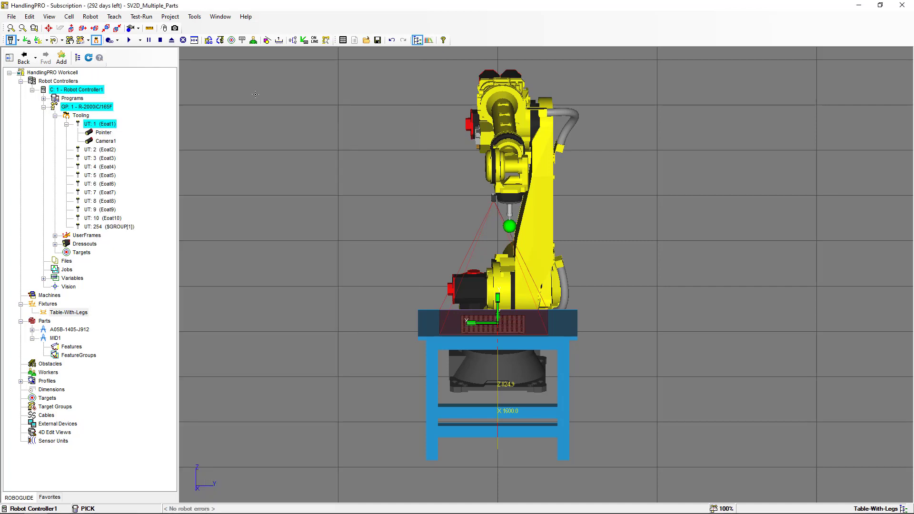
pyautogui.click(90, 16)
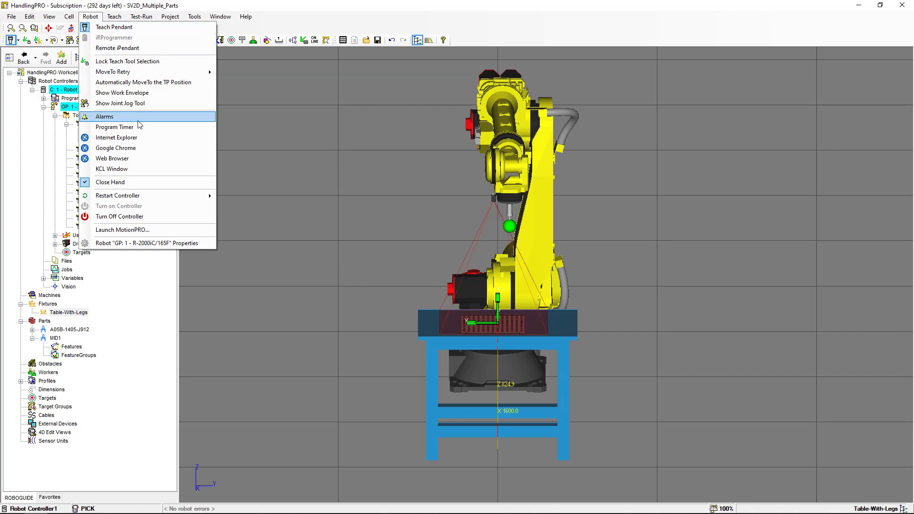
pyautogui.click(147, 139)
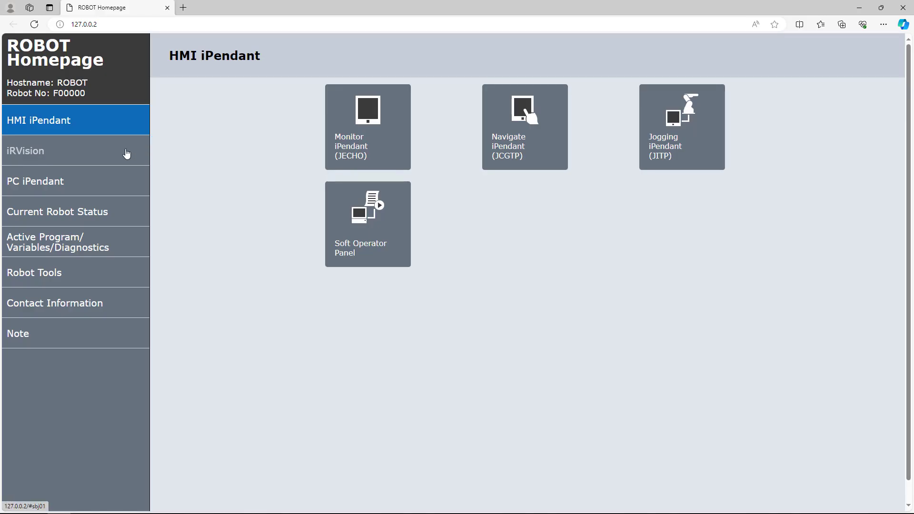
pyautogui.click(126, 154)
pyautogui.click(190, 143)
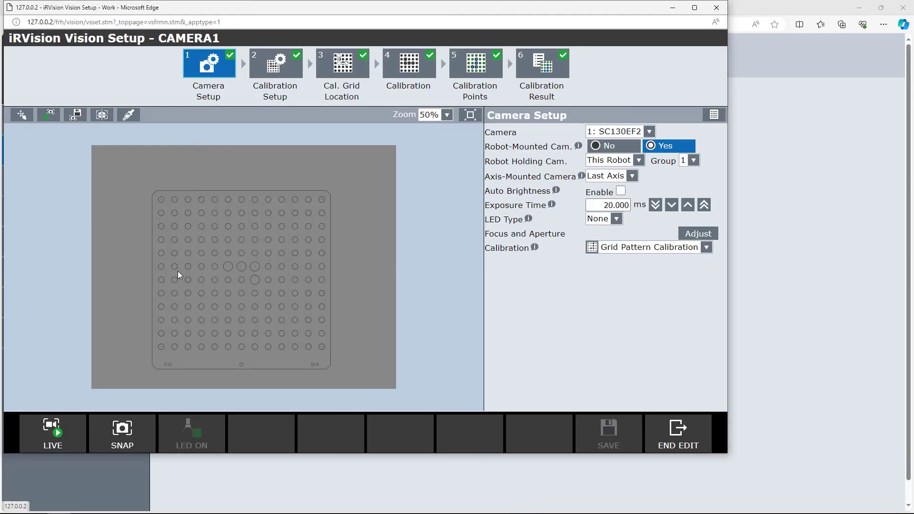
# Snap a new grid image with CAMERA1 and set the calibration grid position again with UFrame2, overwriting the existing position
pyautogui.click(137, 440)
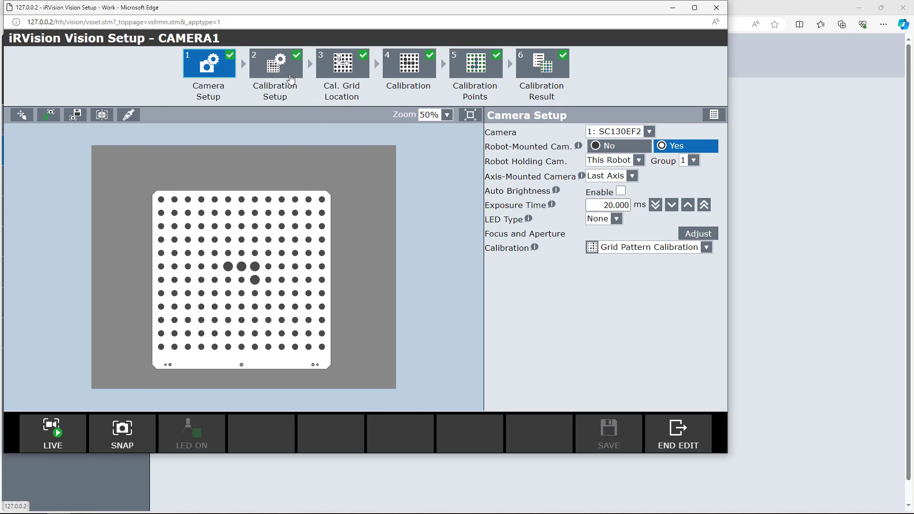
pyautogui.click(291, 78)
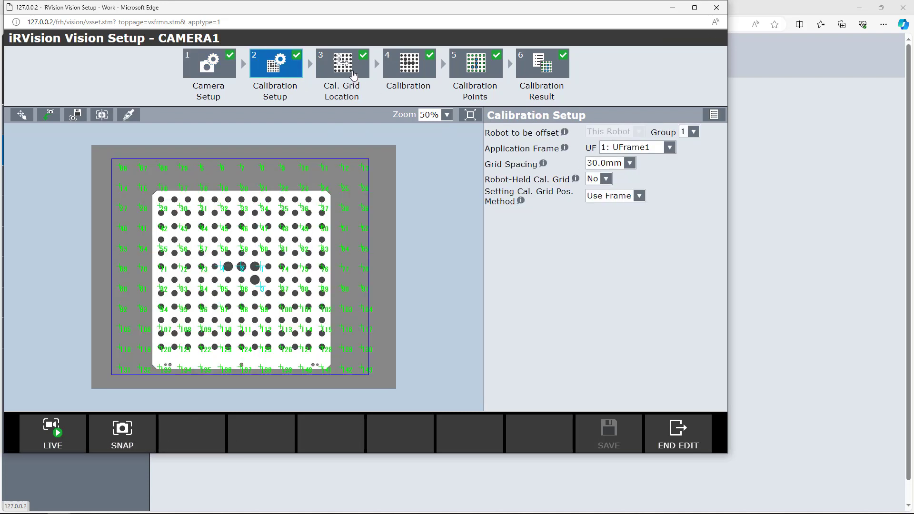
pyautogui.click(353, 75)
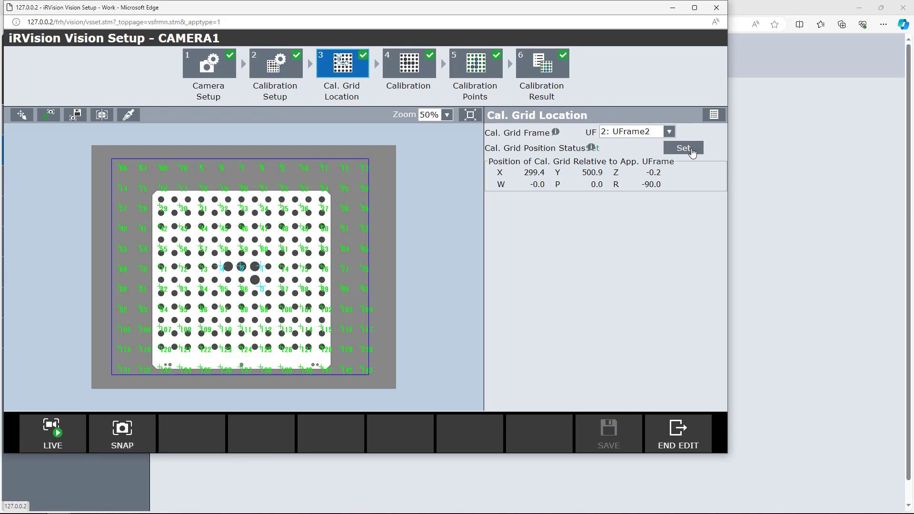
pyautogui.click(691, 151)
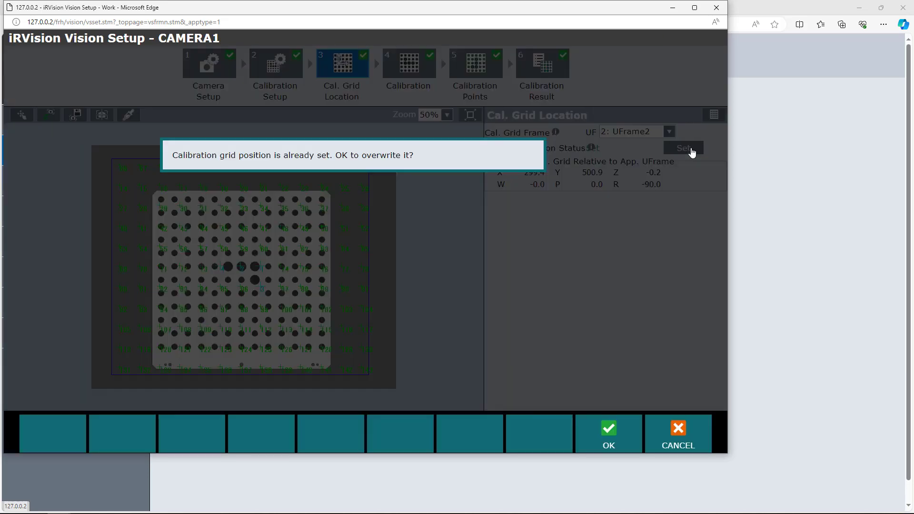
pyautogui.click(613, 429)
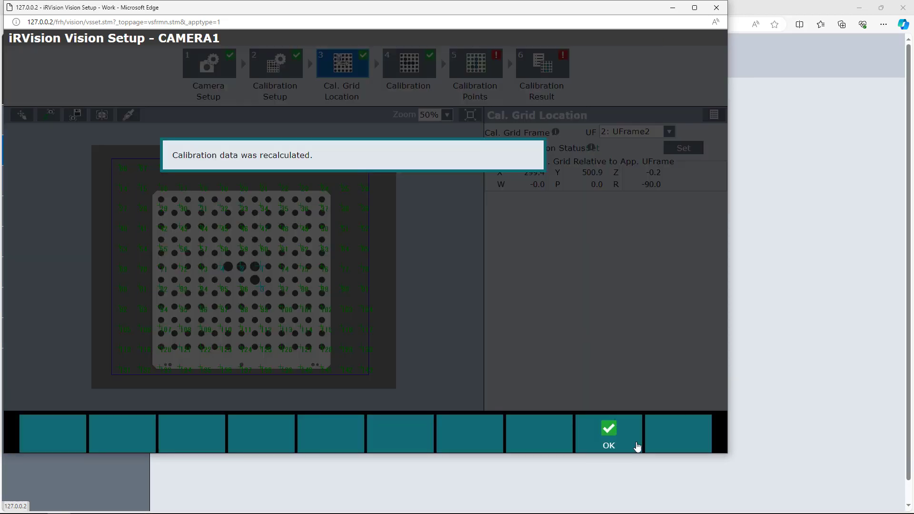
pyautogui.click(609, 442)
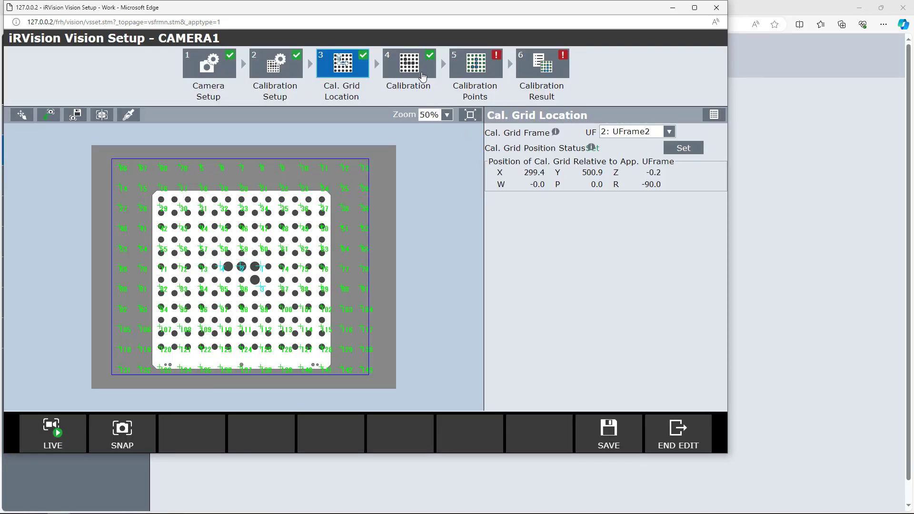
# Snap the grid and find the 1st calibration plane with the search window fitted tightly around the grid dots
pyautogui.click(418, 74)
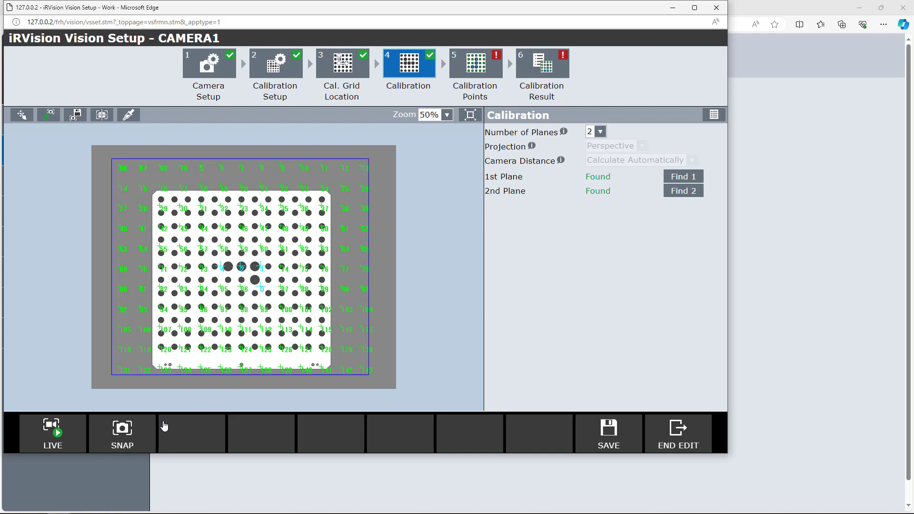
pyautogui.click(146, 432)
pyautogui.click(683, 177)
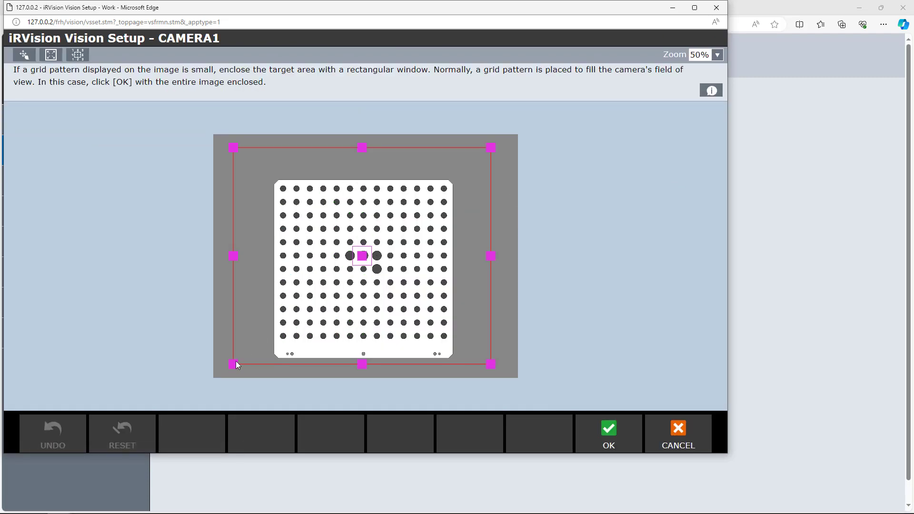
pyautogui.moveTo(234, 362); pyautogui.dragTo(277, 344)
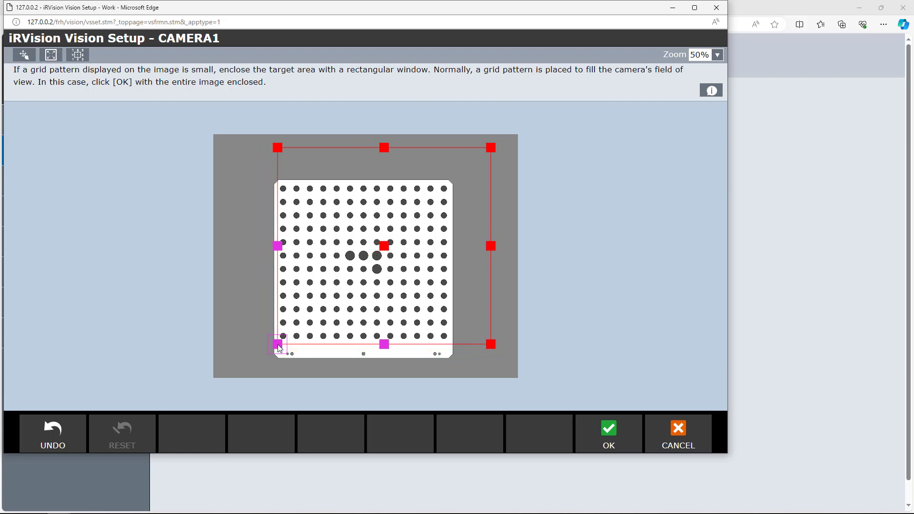
pyautogui.moveTo(490, 147); pyautogui.dragTo(450, 184)
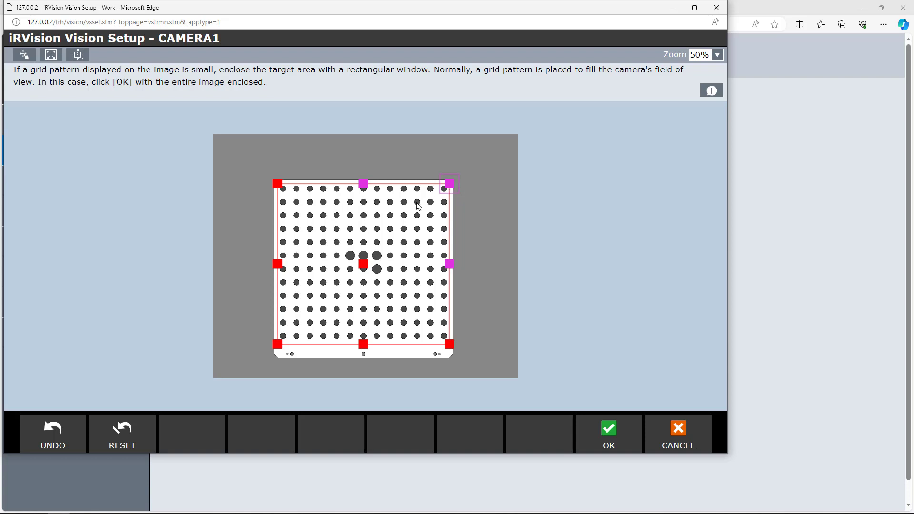
pyautogui.click(608, 430)
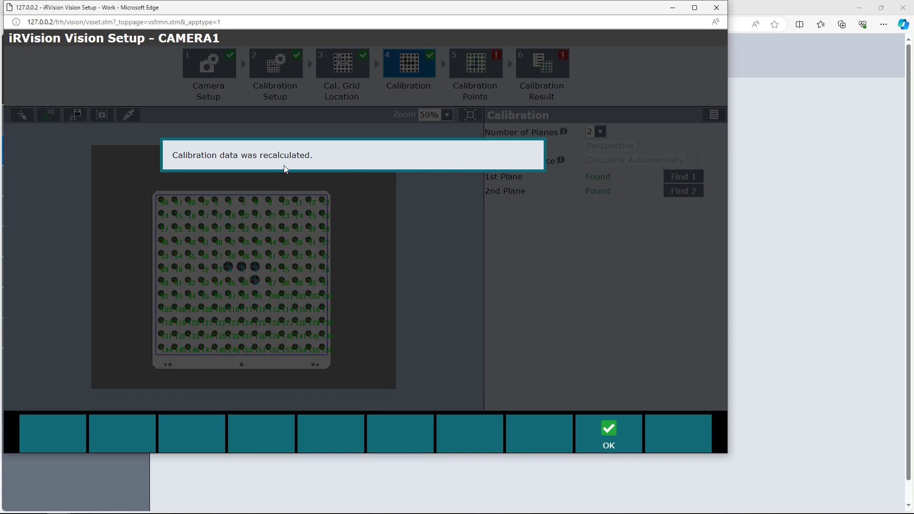
pyautogui.click(607, 428)
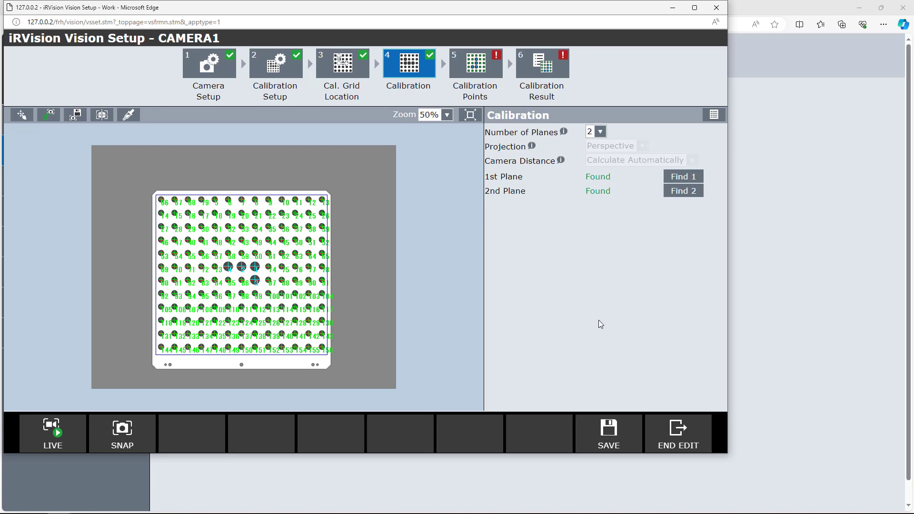
# Switch to ROBOGUIDE, move the robot to position register PR[3] Calibration P2 with the teach pendant, and minimize the pendant
pyautogui.hotkey('alt', 'Tab')
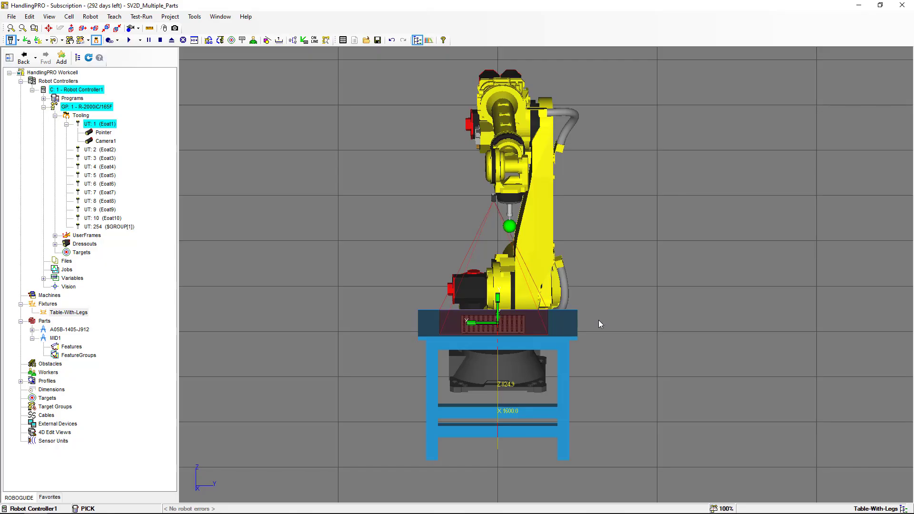
pyautogui.hotkey('alt', 'Tab')
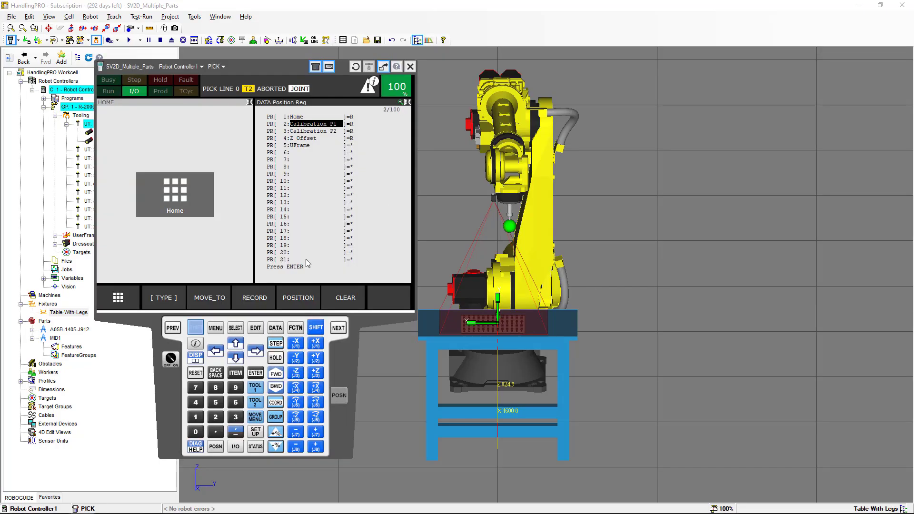
pyautogui.click(199, 328)
pyautogui.click(239, 359)
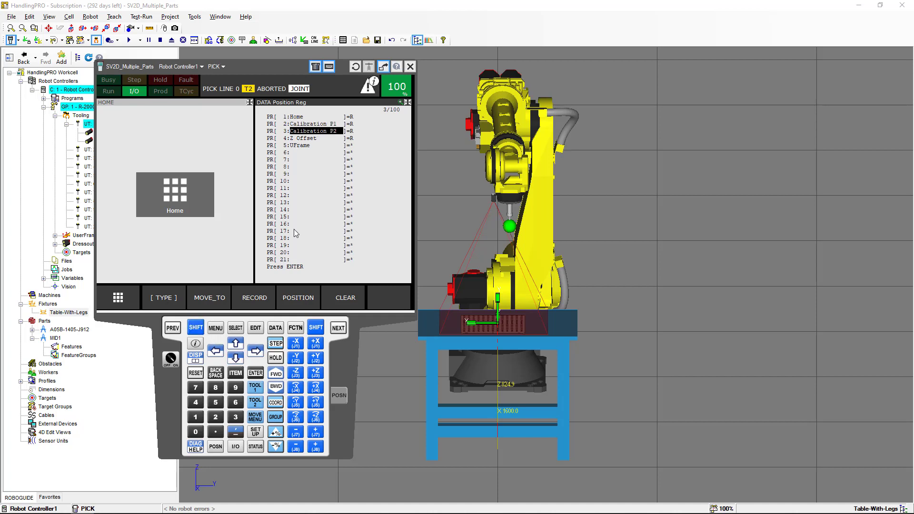
pyautogui.click(199, 327)
pyautogui.click(208, 300)
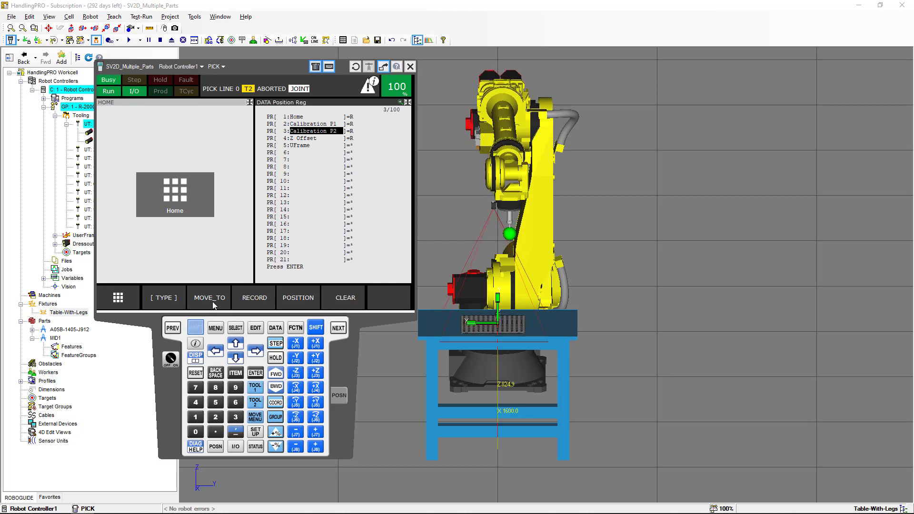
pyautogui.rightClick(176, 378)
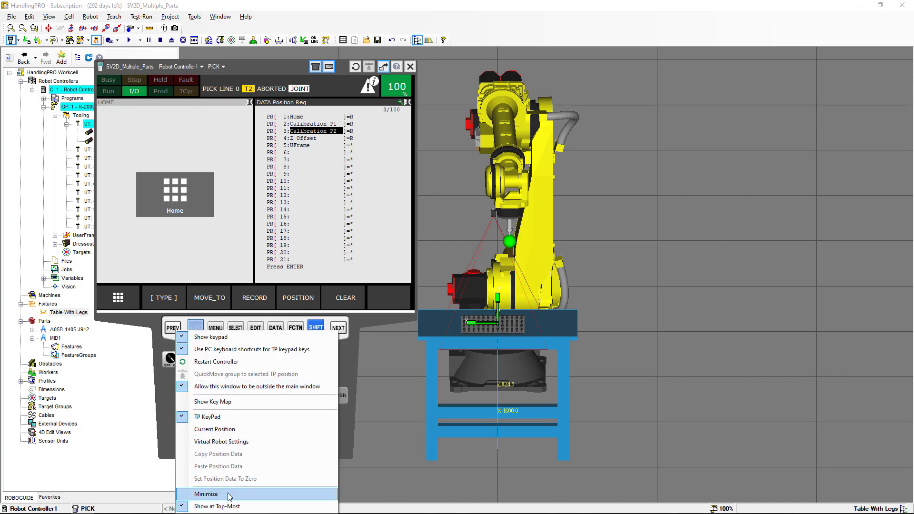
pyautogui.click(229, 494)
# Back in iRVision, snap the grid and find the 2nd calibration plane with the search window fitted around the dots
pyautogui.hotkey('alt', 'Tab')
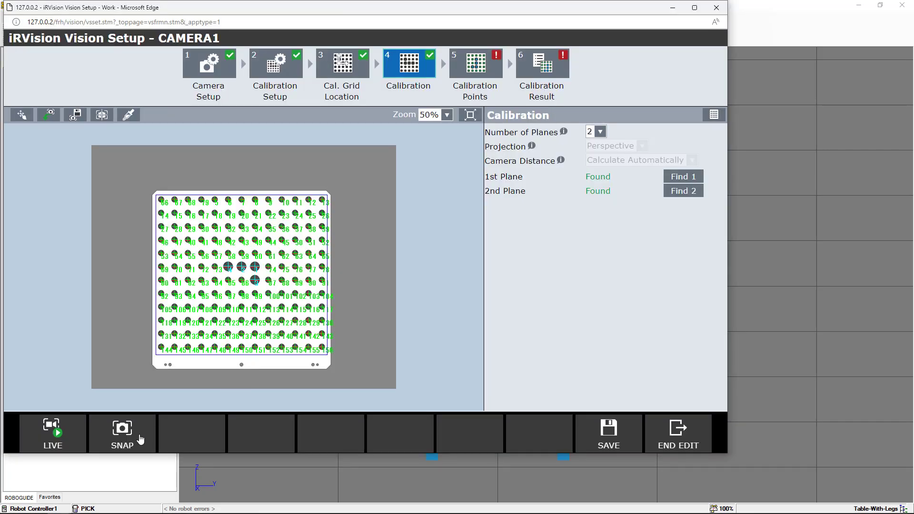
pyautogui.click(140, 438)
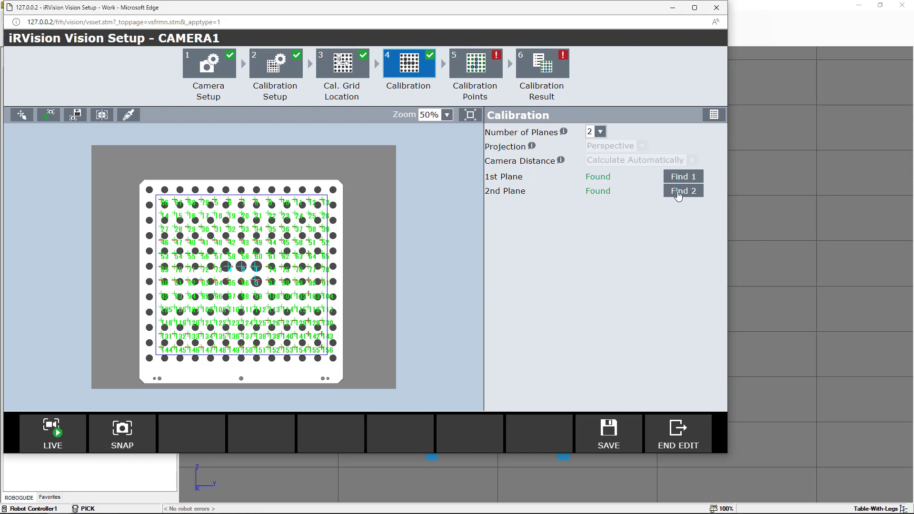
pyautogui.click(678, 193)
pyautogui.moveTo(216, 136); pyautogui.dragTo(264, 172)
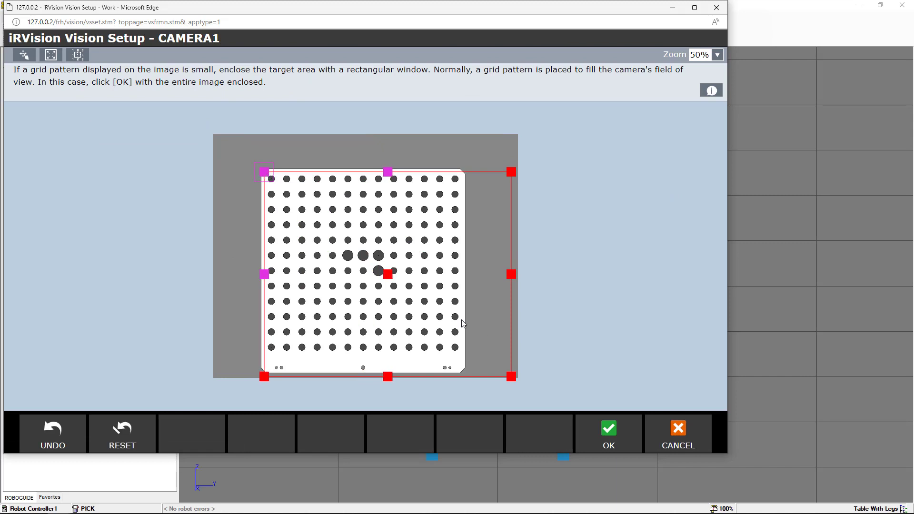
pyautogui.moveTo(510, 378); pyautogui.dragTo(462, 355)
pyautogui.click(604, 426)
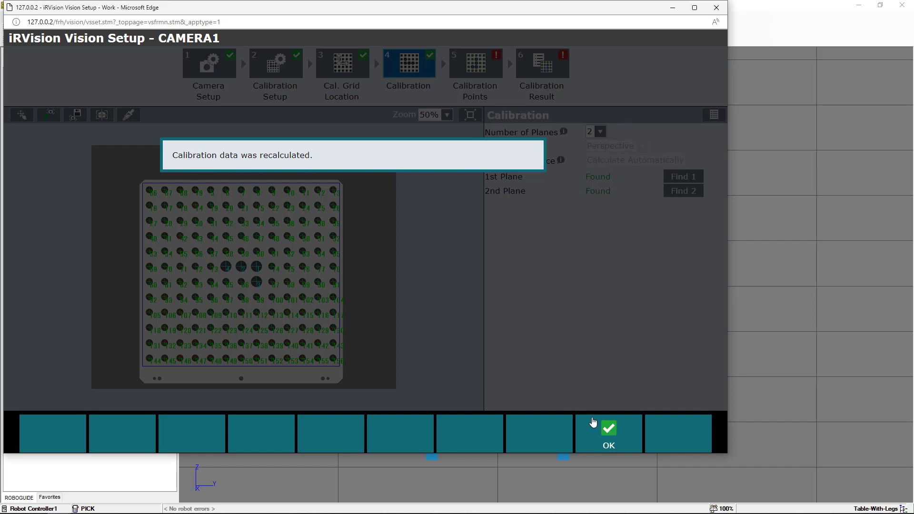
pyautogui.click(606, 432)
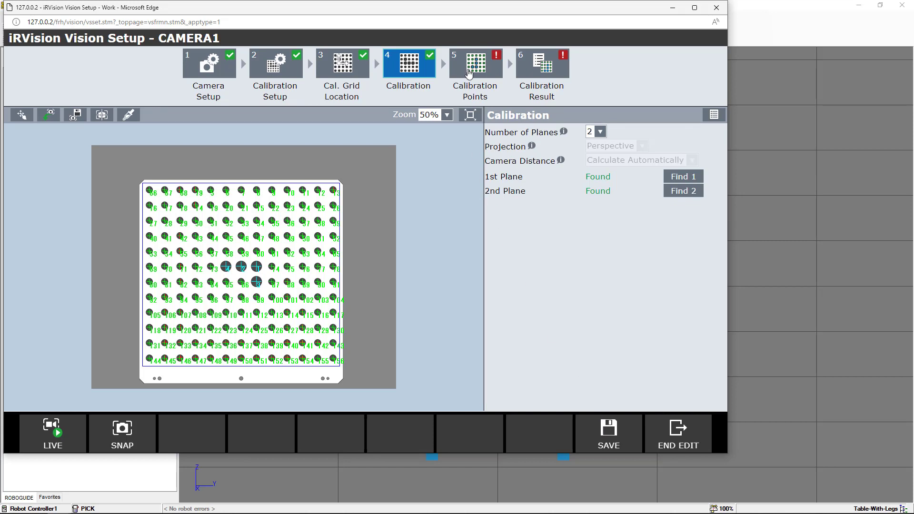
# Check the calibration points of planes 1 and 2 for large errors
pyautogui.click(469, 74)
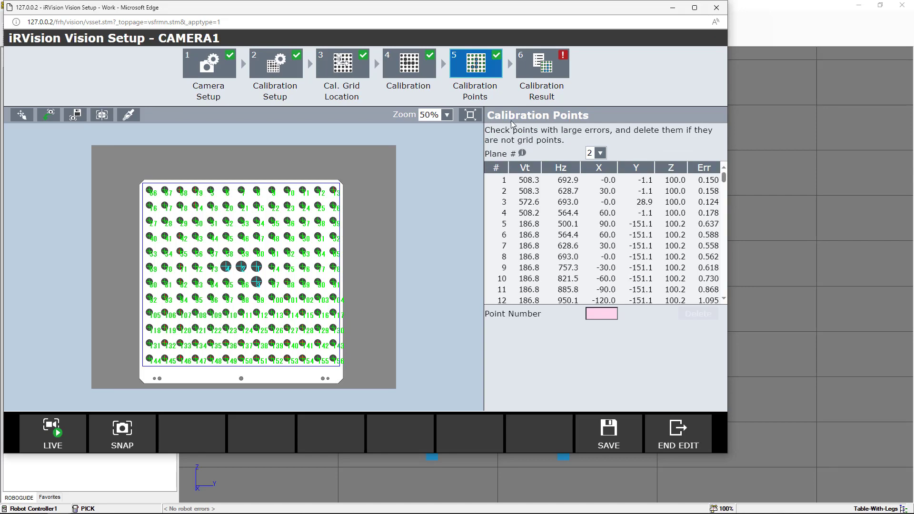
pyautogui.click(600, 154)
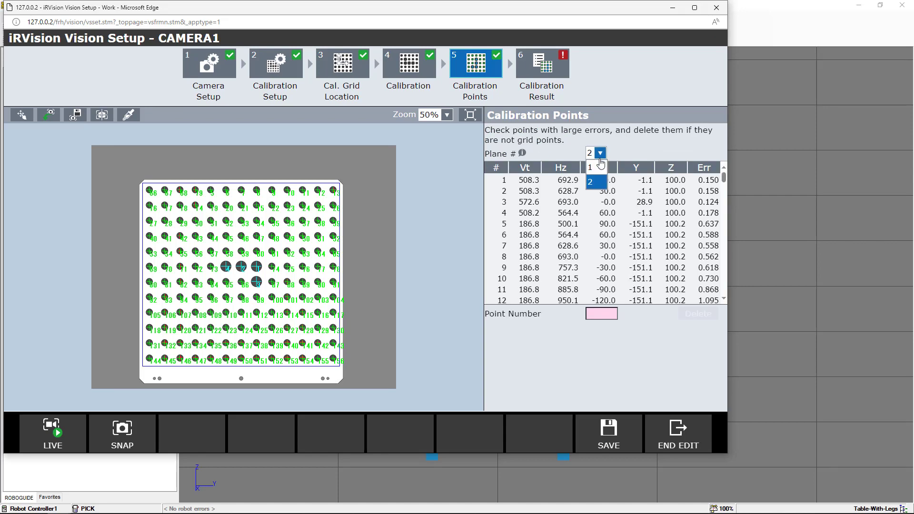
pyautogui.click(597, 166)
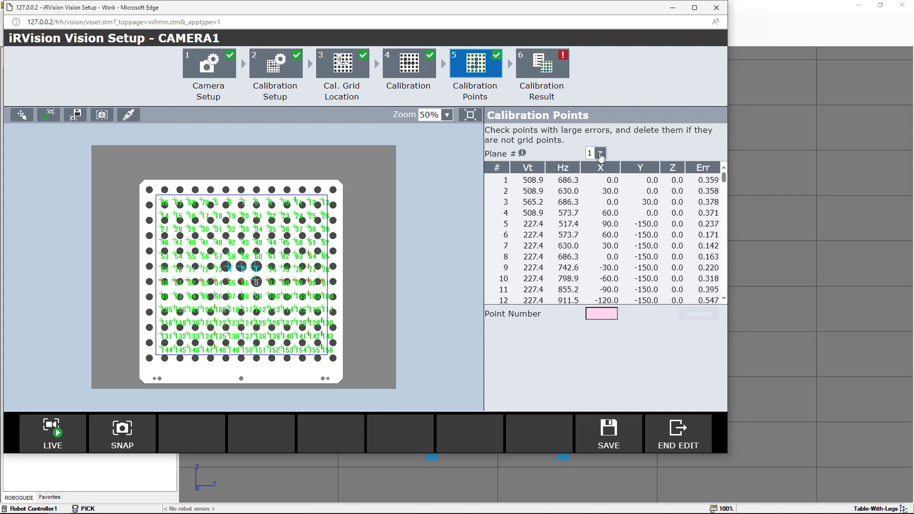
pyautogui.click(600, 154)
pyautogui.click(598, 181)
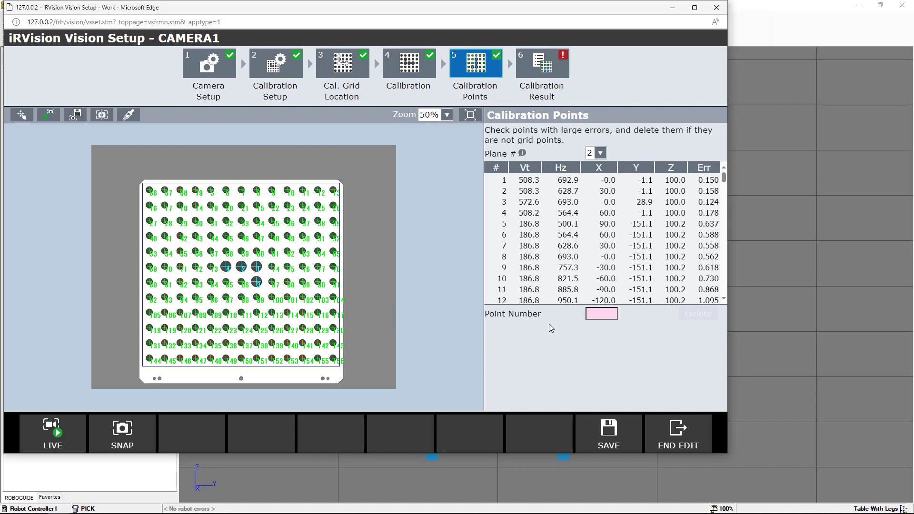
# Review the calibration result, save the CAMERA1 calibration and end its editing
pyautogui.click(538, 72)
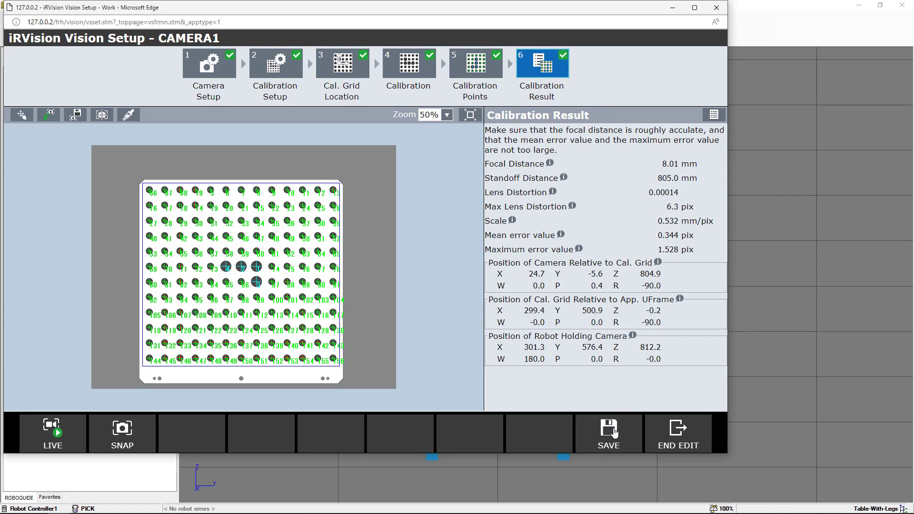
pyautogui.click(613, 432)
pyautogui.click(680, 436)
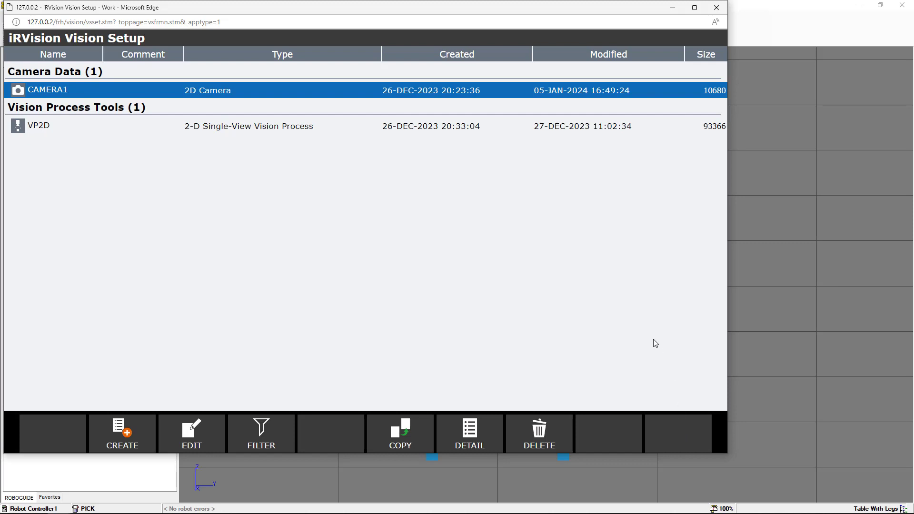
# Switch to ROBOGUIDE, move the robot back to PR[2] Calibration P1 with the teach pendant, and minimize the pendant
pyautogui.hotkey('alt', 'Tab')
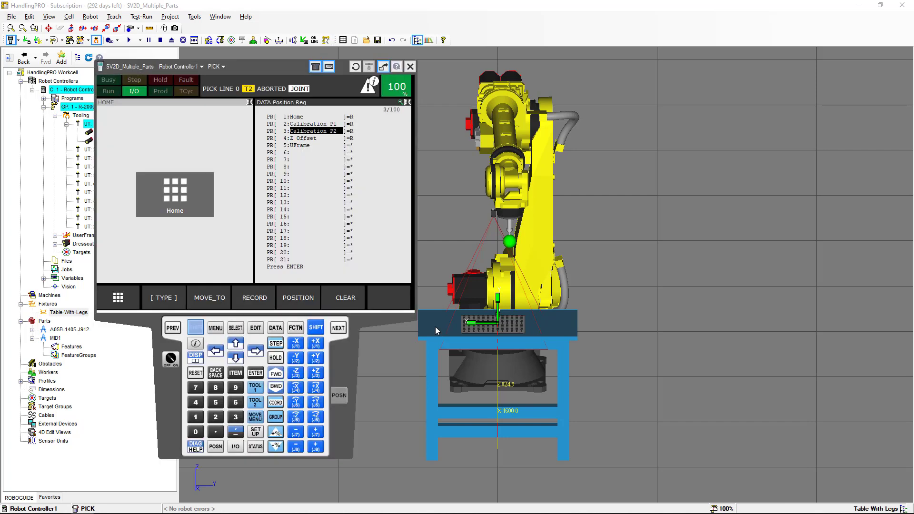
pyautogui.click(236, 344)
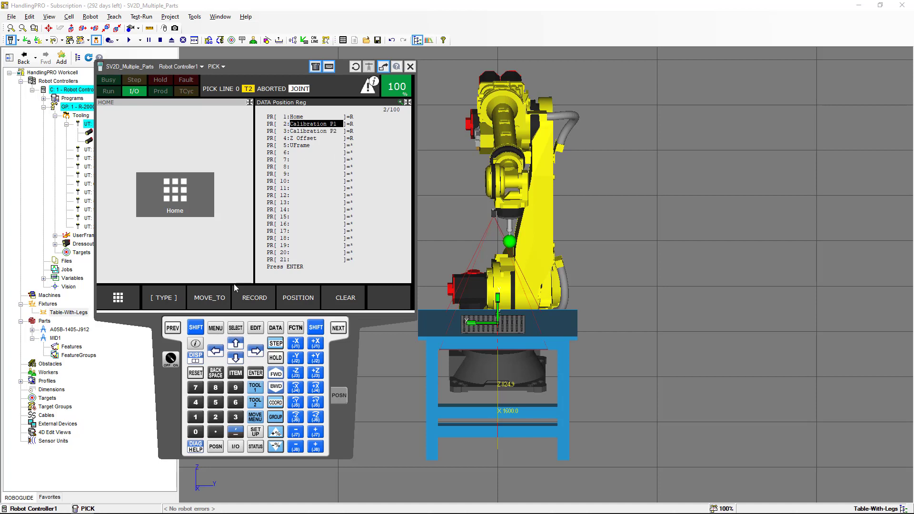
pyautogui.click(205, 331)
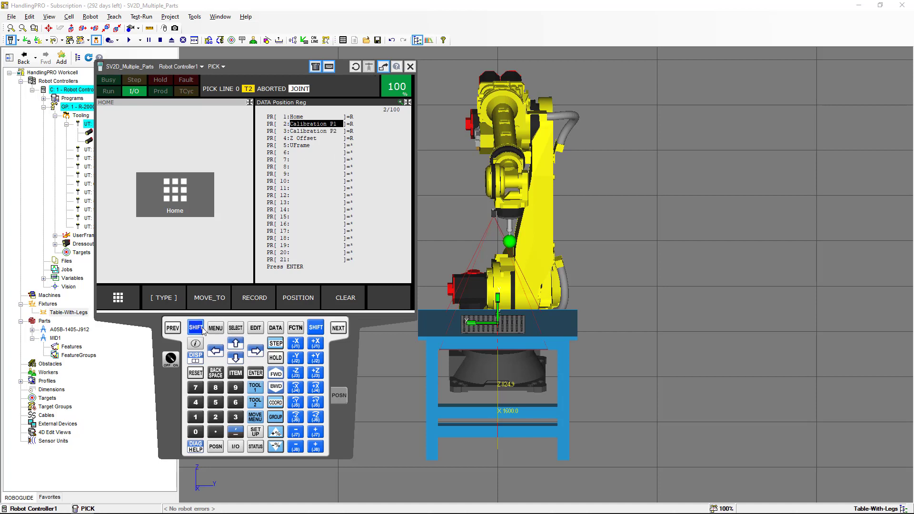
pyautogui.click(212, 299)
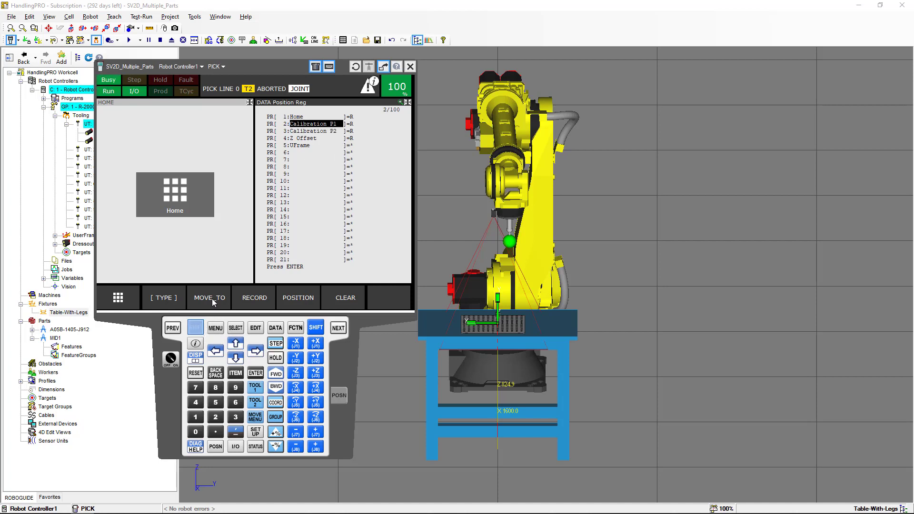
pyautogui.rightClick(176, 378)
pyautogui.click(238, 492)
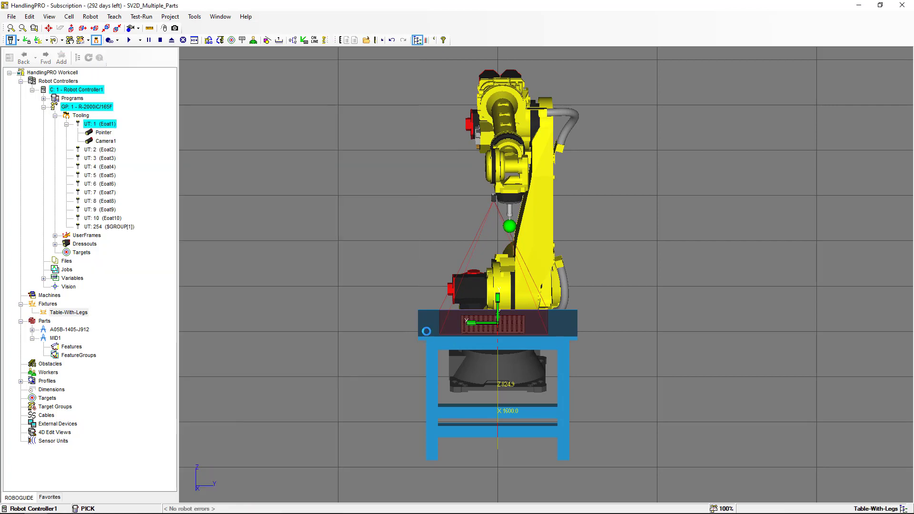
# Remove the calibration grid part A05B-1405-J912 from the Table-With-Legs fixture
pyautogui.doubleClick(426, 333)
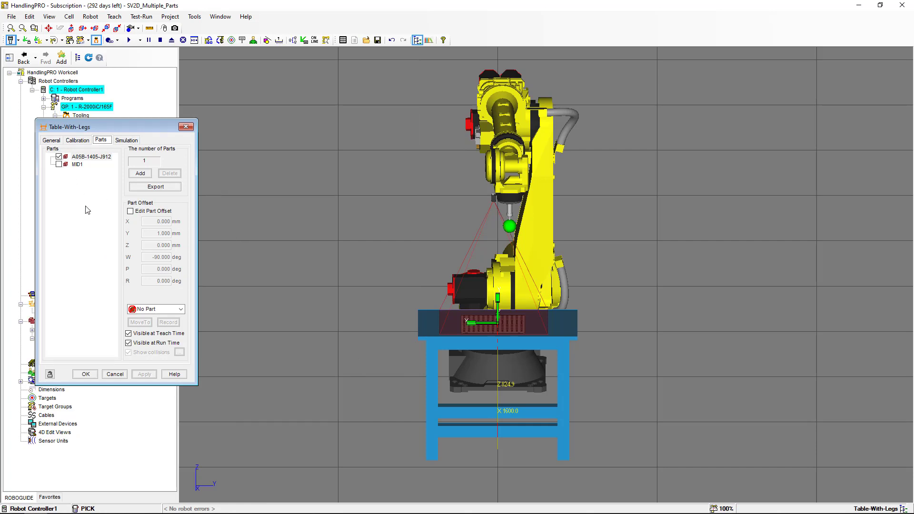
pyautogui.click(59, 158)
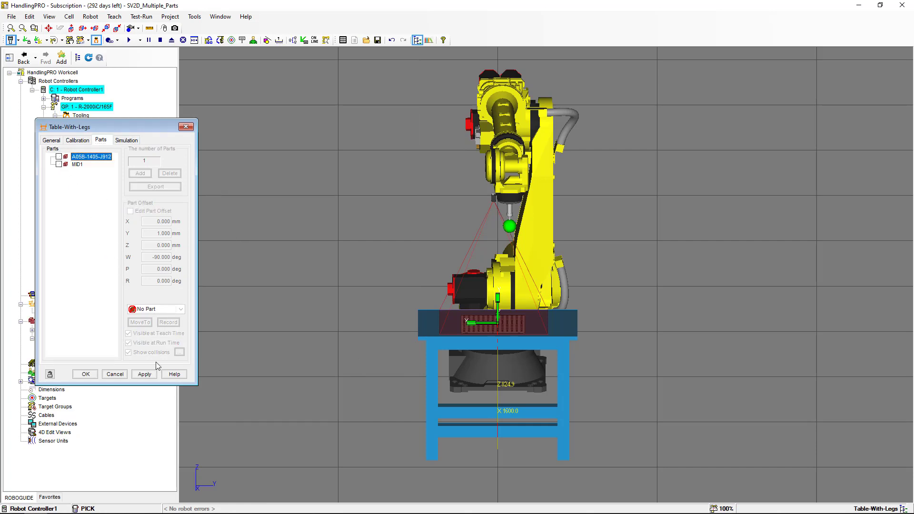
pyautogui.click(145, 374)
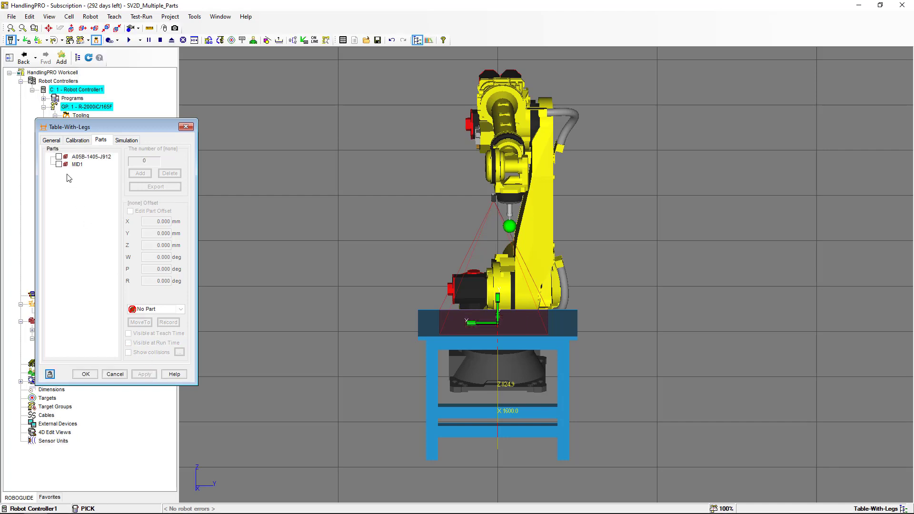
# Assign part MID1 to the table fixture and lay it flat with a part offset of W -90 deg
pyautogui.click(59, 164)
pyautogui.click(152, 374)
pyautogui.click(84, 165)
pyautogui.click(78, 165)
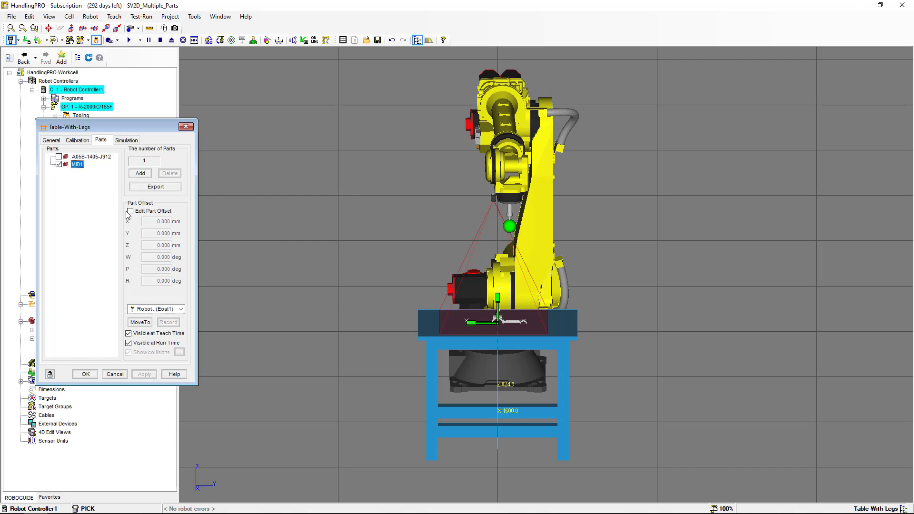
pyautogui.click(470, 328)
pyautogui.moveTo(470, 328); pyautogui.dragTo(480, 253)
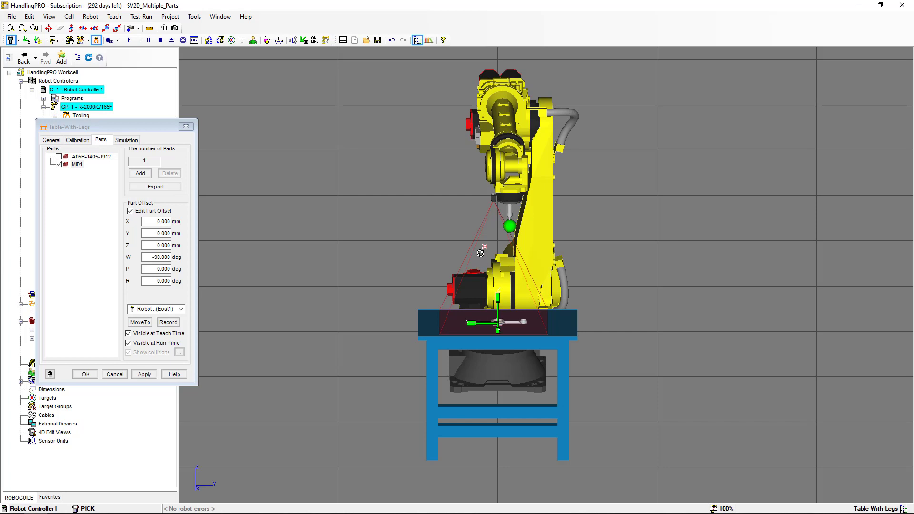
pyautogui.click(151, 376)
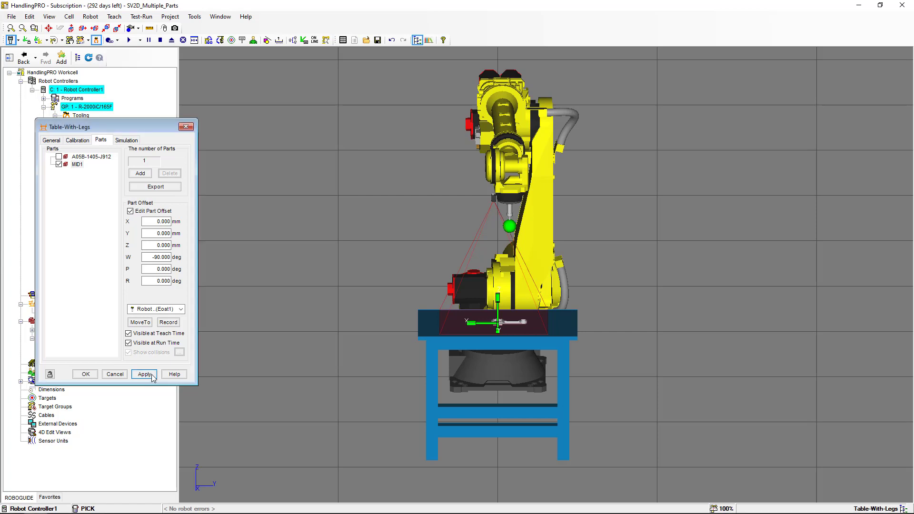
pyautogui.click(86, 373)
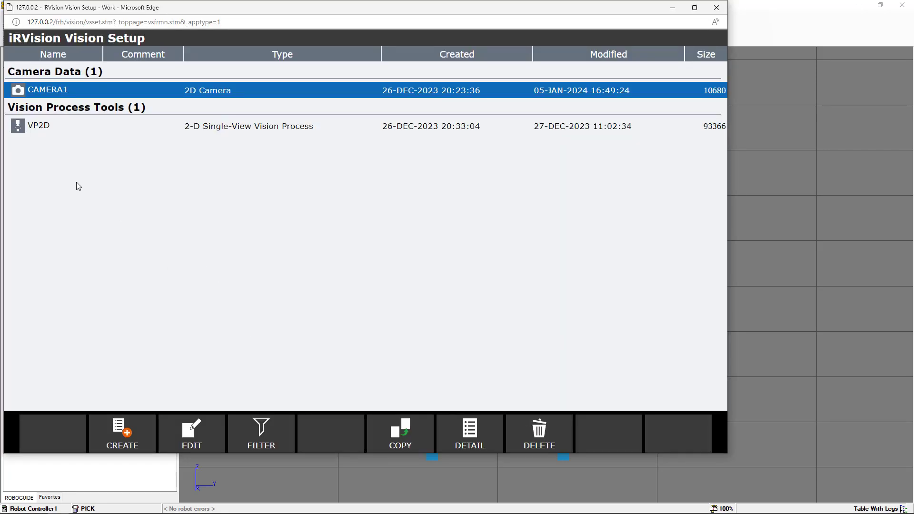
# Switch to iRVision Vision Setup, open the VP2D vision process for editing and maximize its window
pyautogui.click(44, 128)
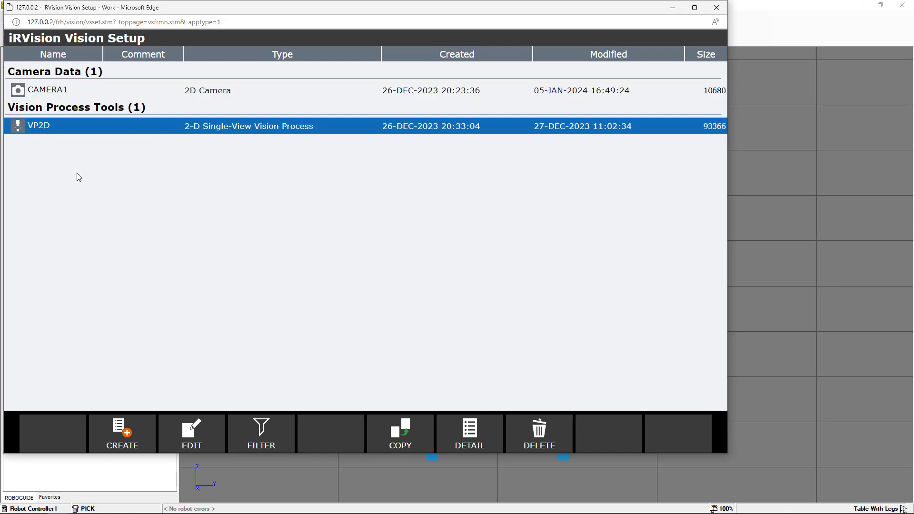
pyautogui.click(204, 433)
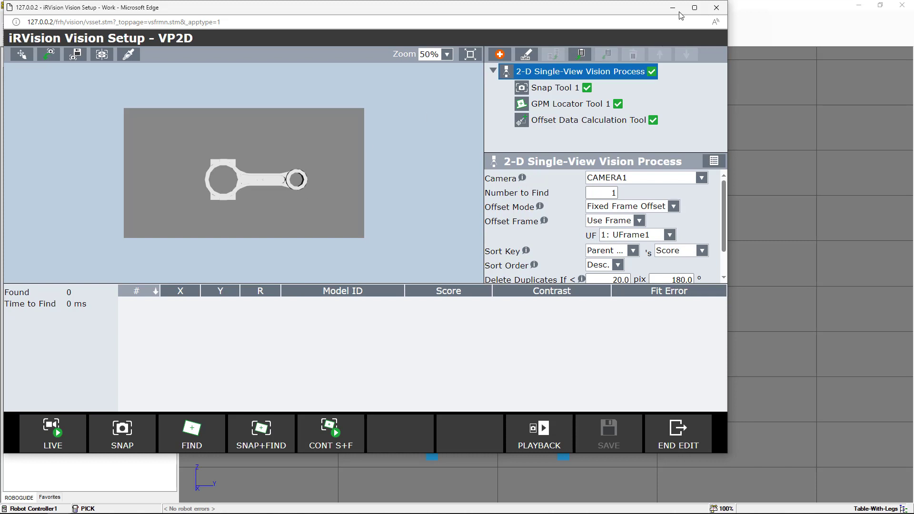
pyautogui.click(694, 8)
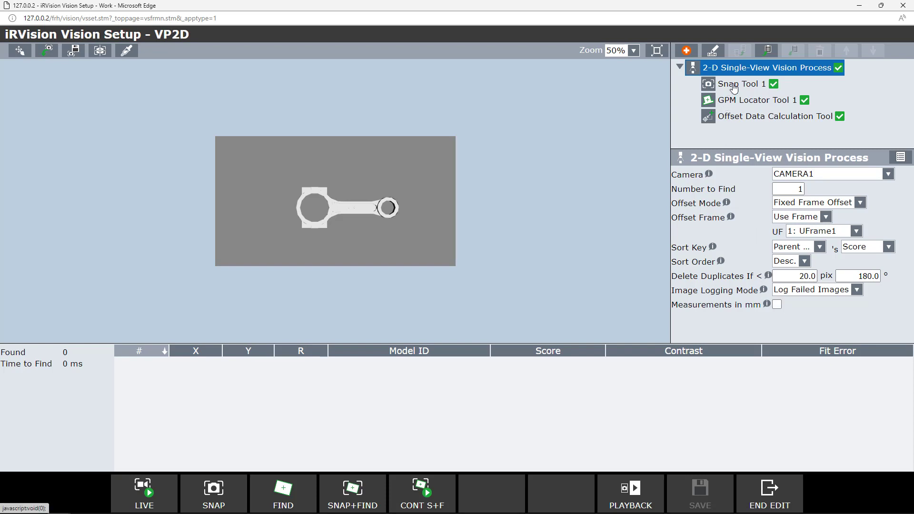
# Snap the part with Snap Tool 1 and enlarge its snap window to about 1020×1274 pixels, covering nearly the full camera image
pyautogui.click(734, 87)
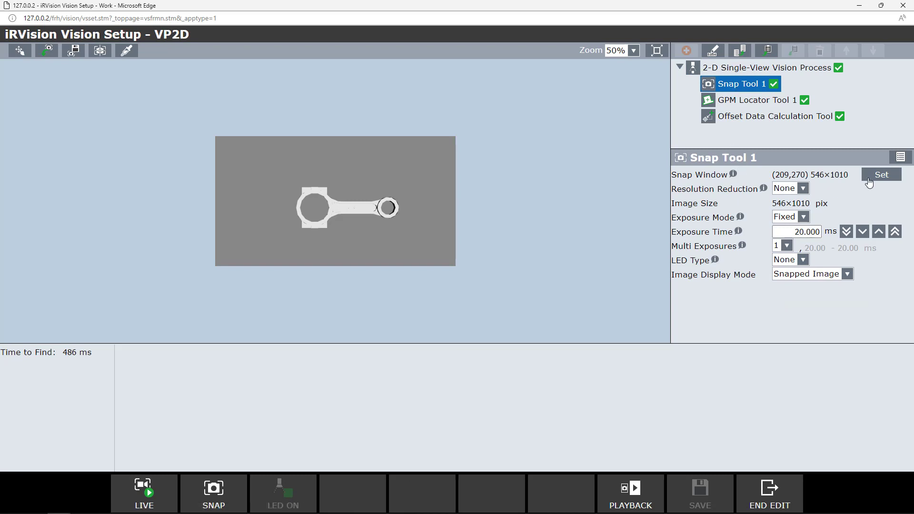
pyautogui.click(211, 497)
pyautogui.click(866, 177)
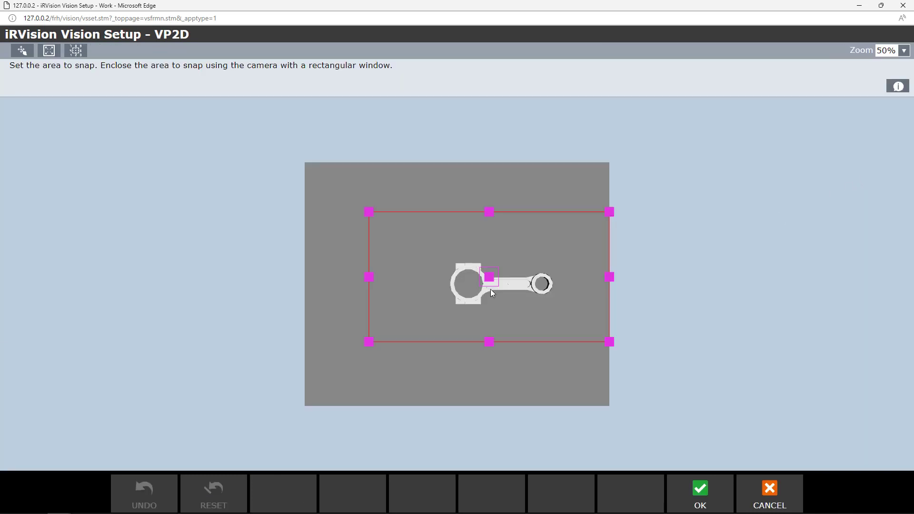
pyautogui.moveTo(493, 285); pyautogui.dragTo(466, 277)
pyautogui.moveTo(343, 210); pyautogui.dragTo(306, 163)
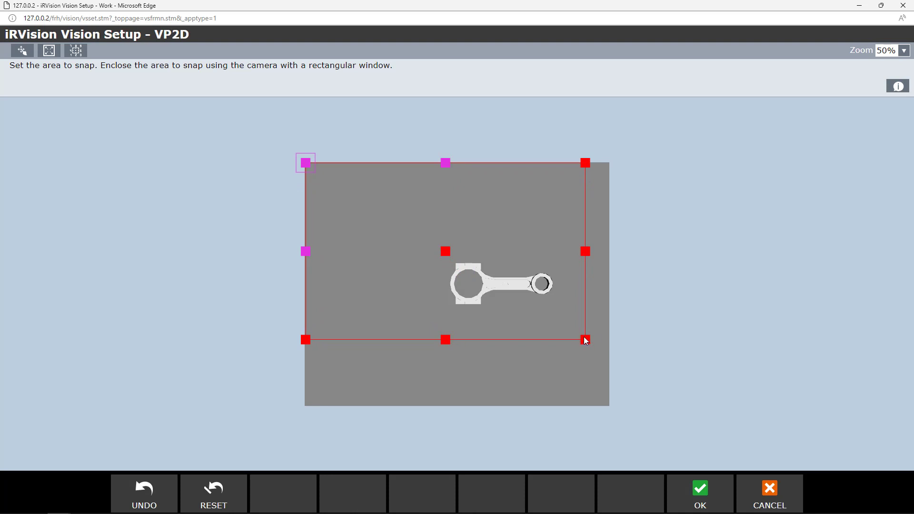
pyautogui.moveTo(585, 340); pyautogui.dragTo(611, 410)
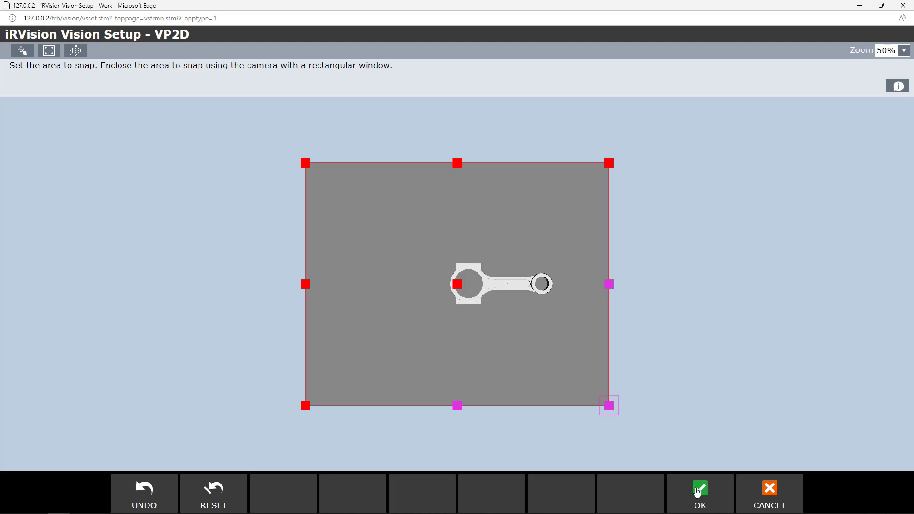
pyautogui.click(697, 493)
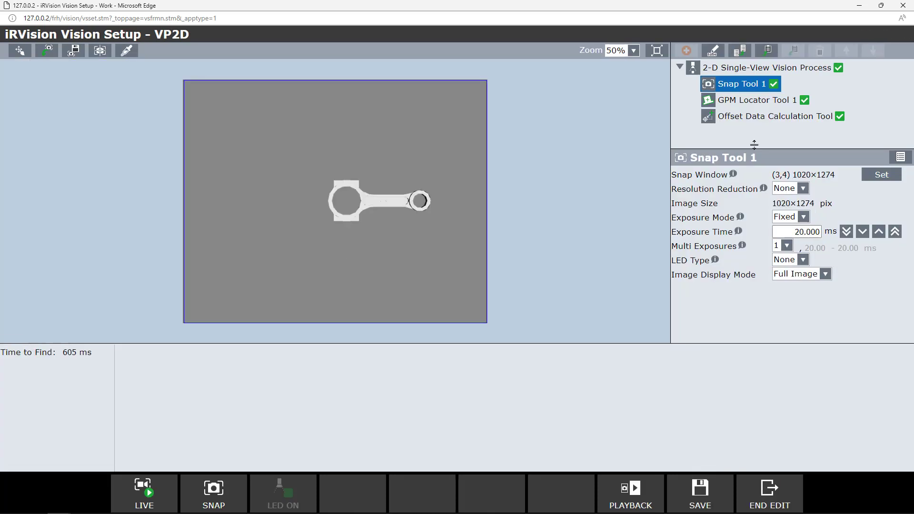
# Reteach the GPM Locator Tool 1 pattern with the model window fitted closely around the connecting rod
pyautogui.click(751, 103)
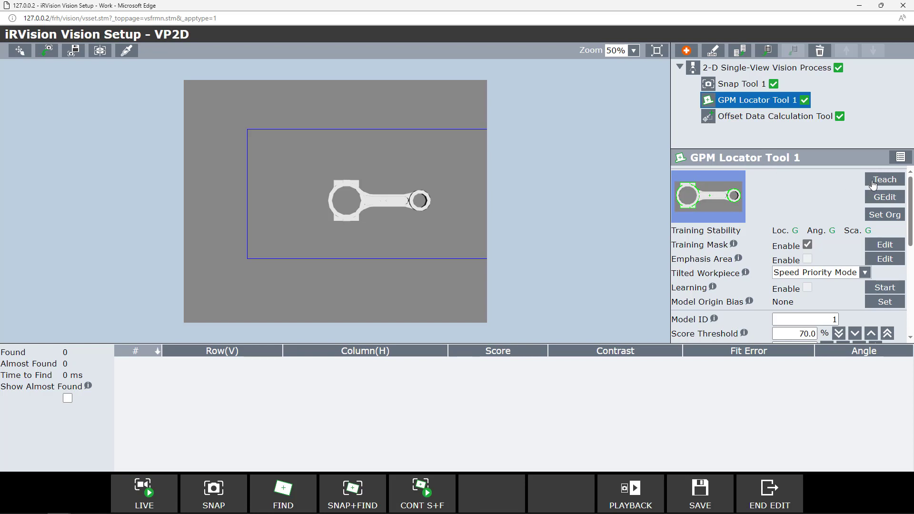
pyautogui.click(873, 184)
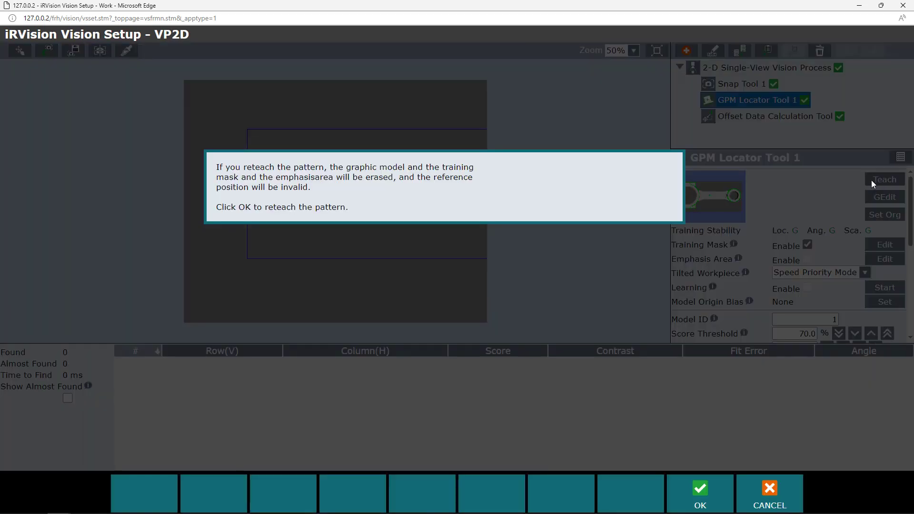
pyautogui.click(706, 487)
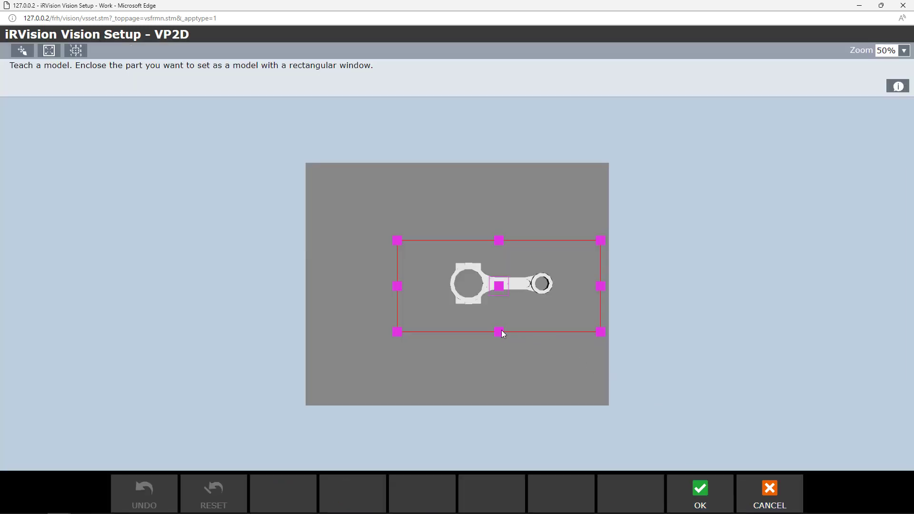
pyautogui.moveTo(398, 332); pyautogui.dragTo(441, 311)
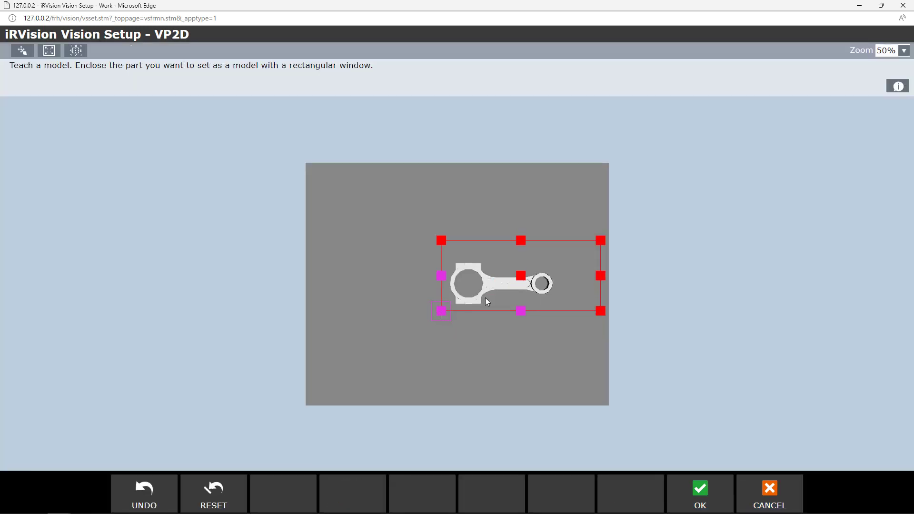
pyautogui.moveTo(602, 239); pyautogui.dragTo(559, 257)
pyautogui.click(707, 493)
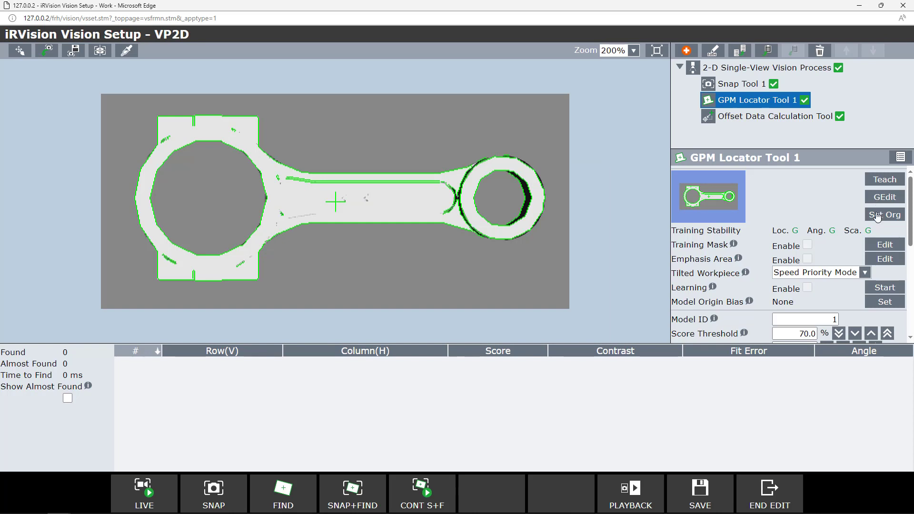
# Move the GPM Locator Tool 1 model origin slightly toward the small end, onto the centreline of the rod's shank
pyautogui.click(877, 216)
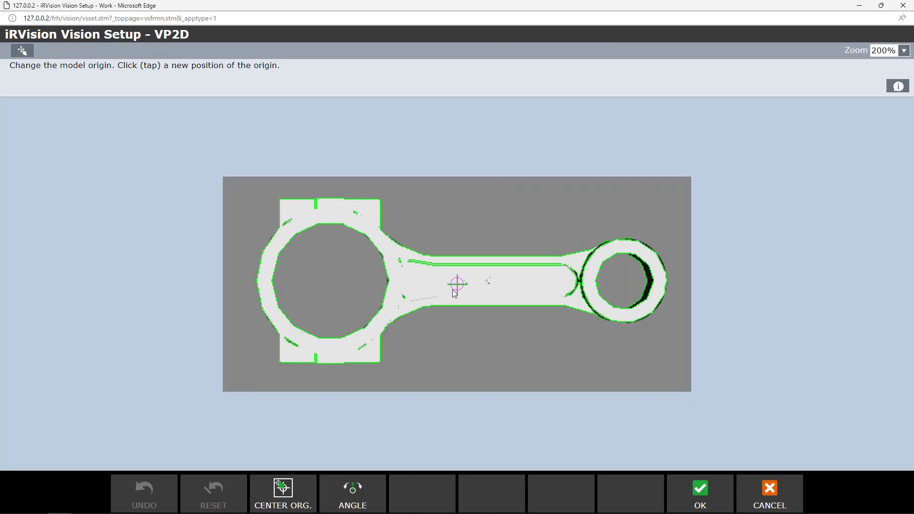
pyautogui.moveTo(456, 285); pyautogui.dragTo(467, 281)
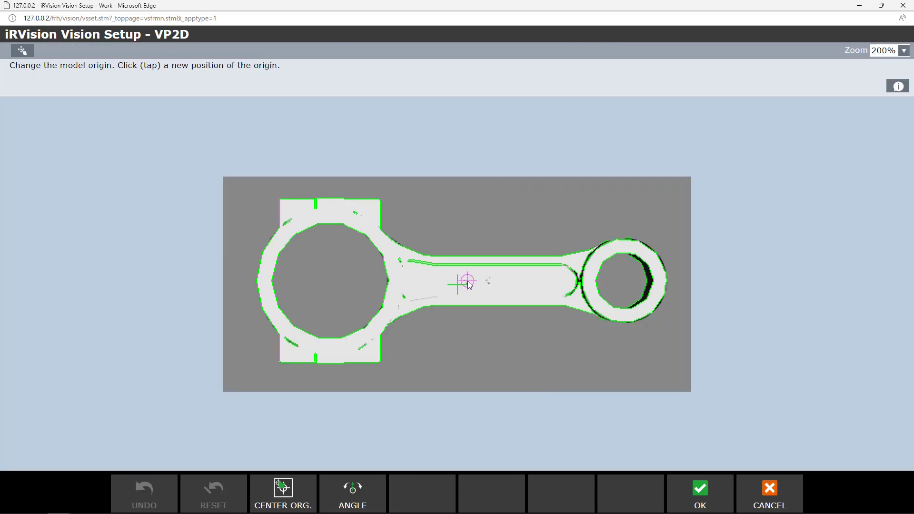
pyautogui.click(704, 495)
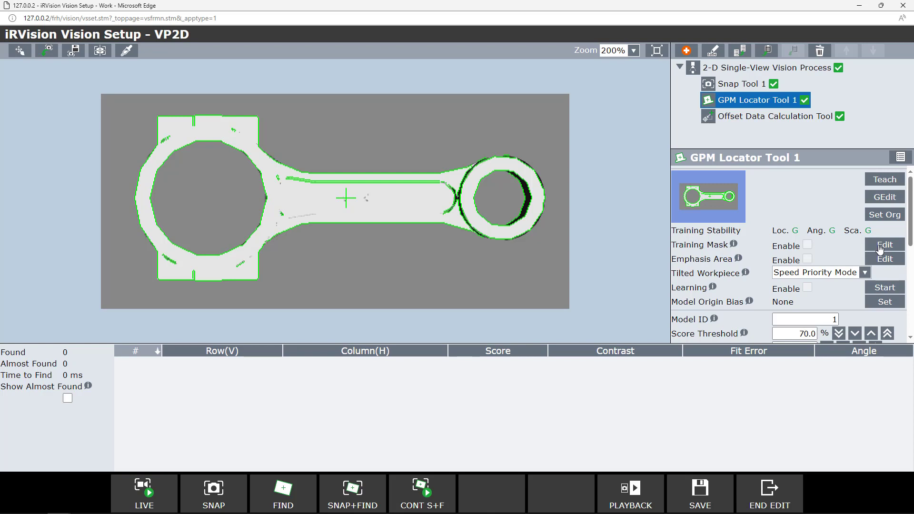
# Edit the training mask and cover the connecting rod's large bore, including its edge, with a circular mask
pyautogui.click(880, 248)
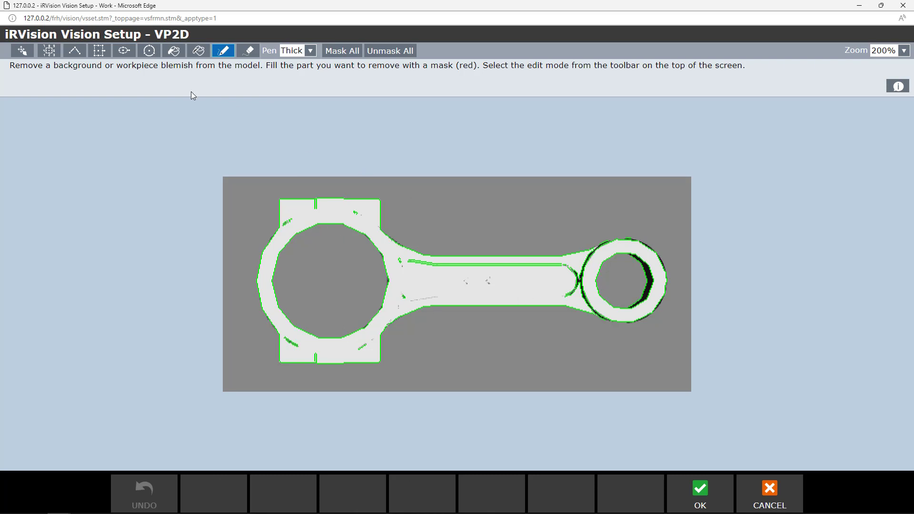
pyautogui.click(149, 50)
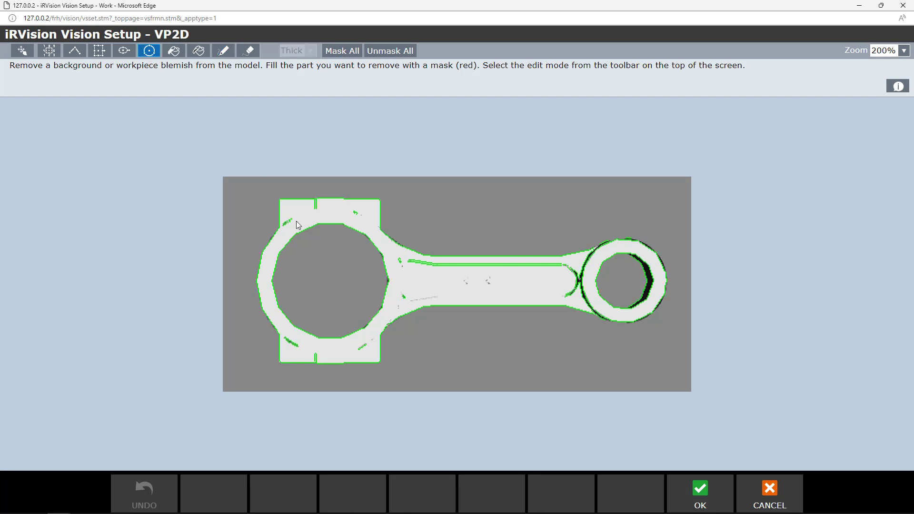
pyautogui.click(329, 281)
pyautogui.moveTo(330, 225); pyautogui.dragTo(330, 216)
pyautogui.moveTo(288, 303); pyautogui.dragTo(283, 317)
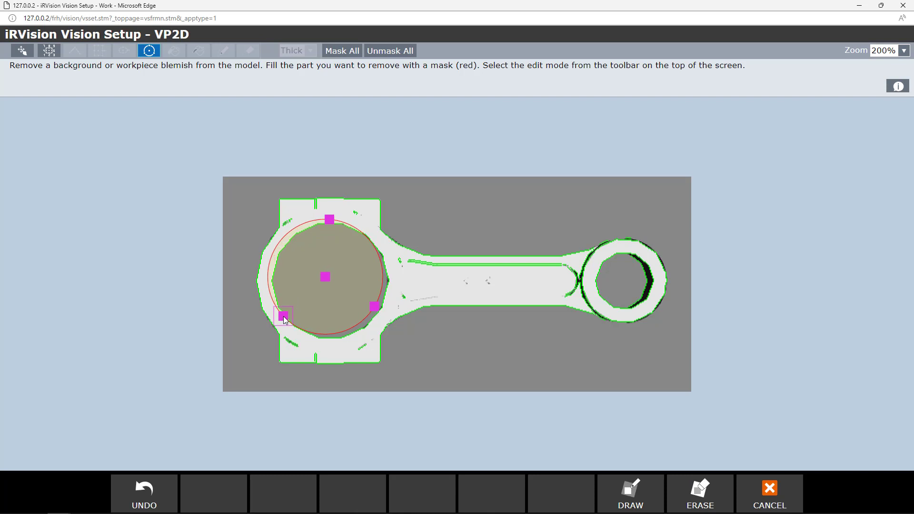
pyautogui.moveTo(375, 306); pyautogui.dragTo(382, 315)
pyautogui.moveTo(335, 283); pyautogui.dragTo(331, 284)
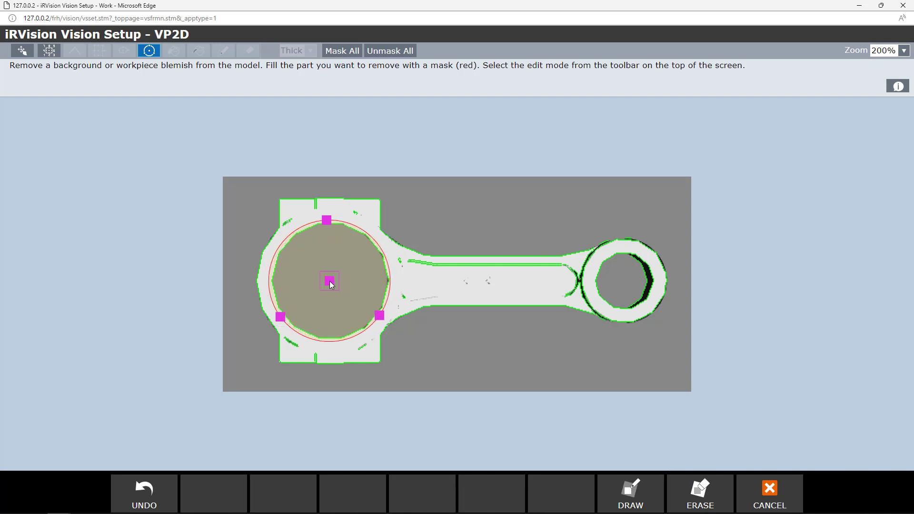
pyautogui.click(633, 492)
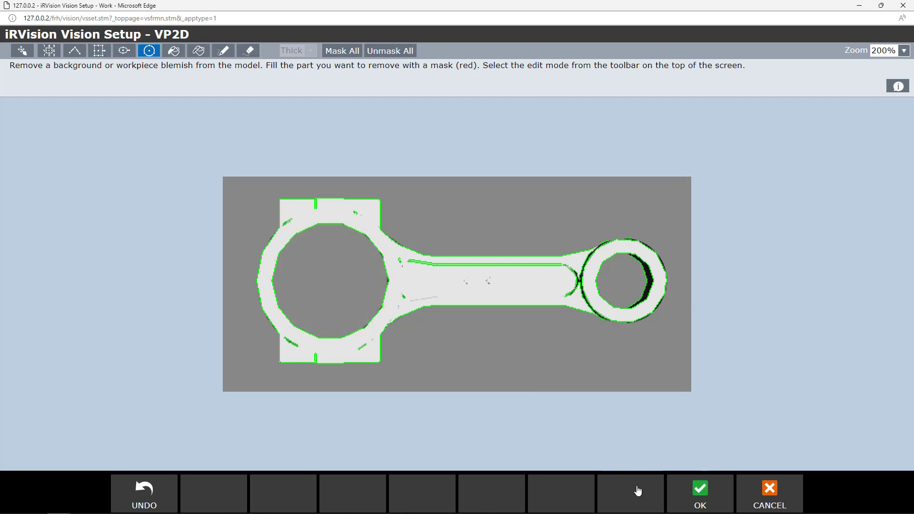
# Mask the connecting rod's small bore and its inner edge with a second circle
pyautogui.click(621, 279)
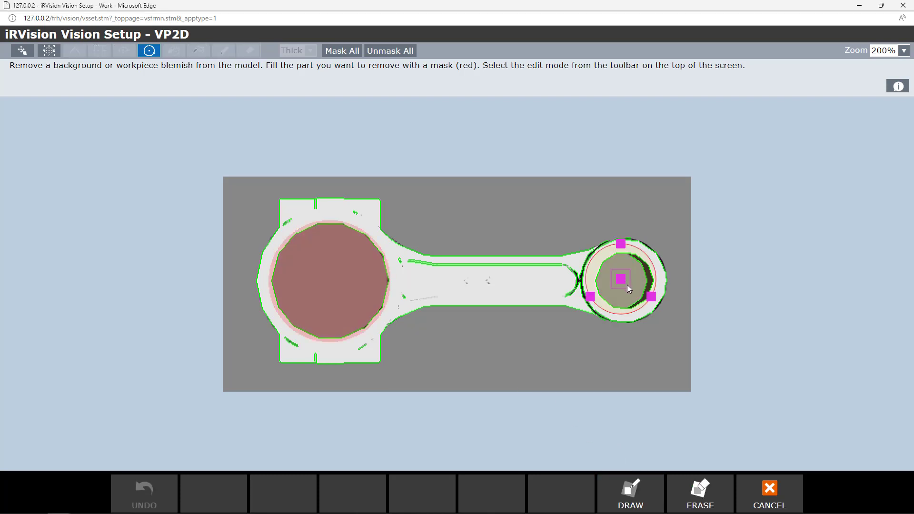
pyautogui.click(626, 282)
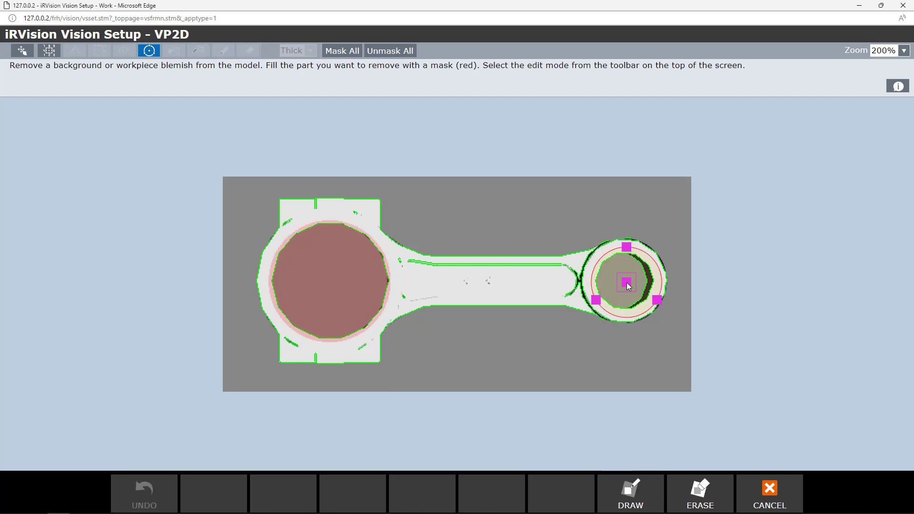
pyautogui.click(650, 492)
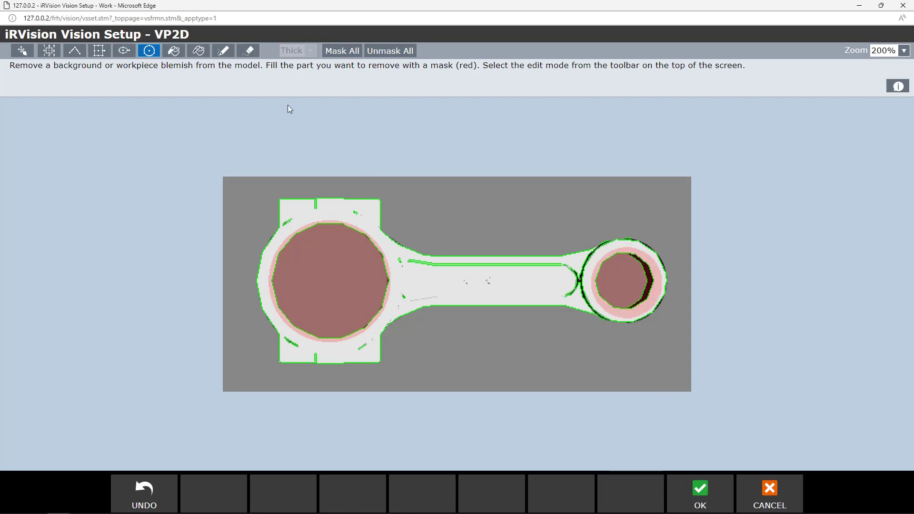
# Mask the stray feature lines along the rod's shank with the Medium pen and accept the training mask
pyautogui.click(223, 50)
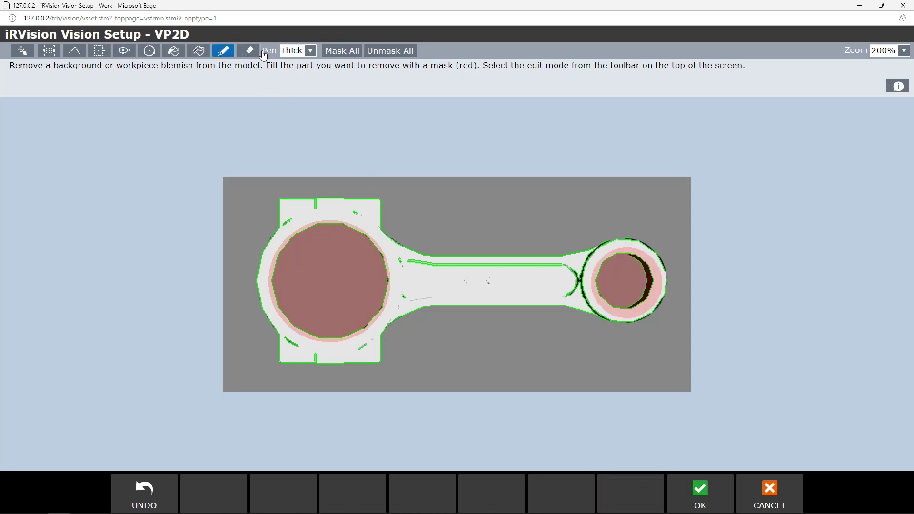
pyautogui.click(310, 50)
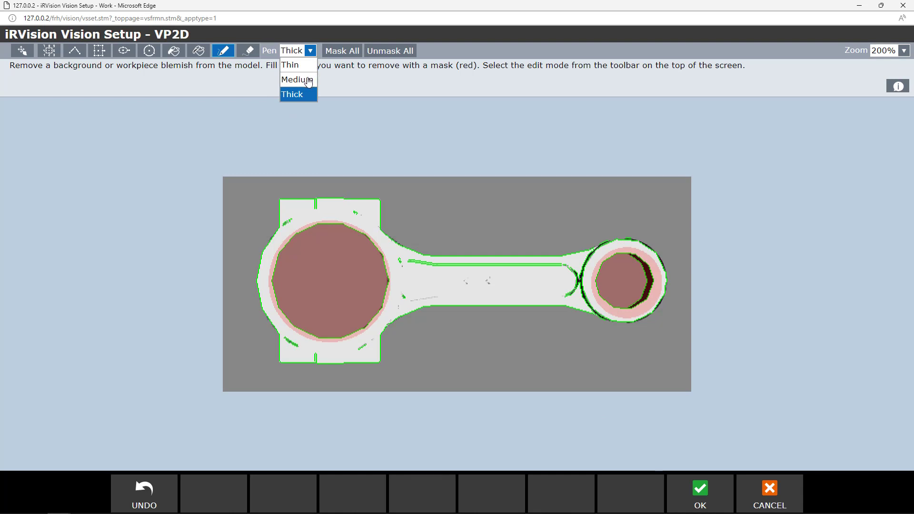
pyautogui.click(304, 77)
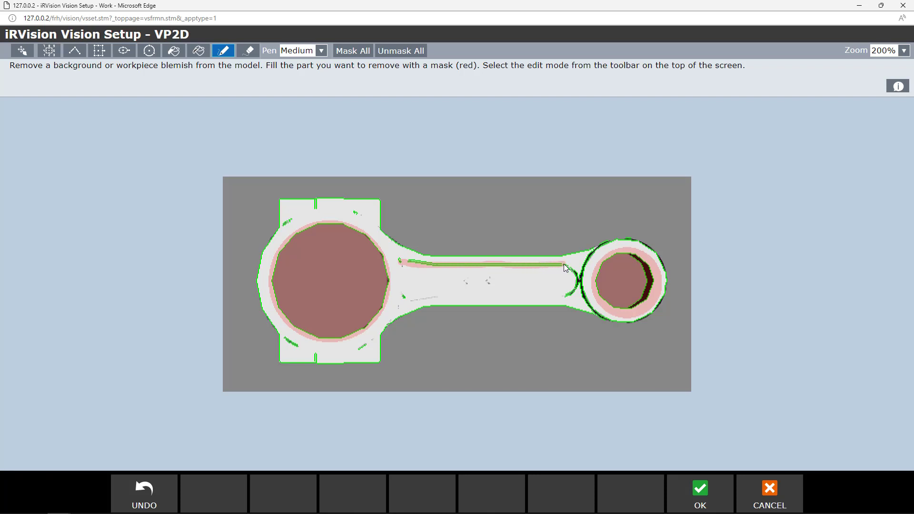
pyautogui.moveTo(574, 274); pyautogui.dragTo(576, 286)
pyautogui.click(698, 494)
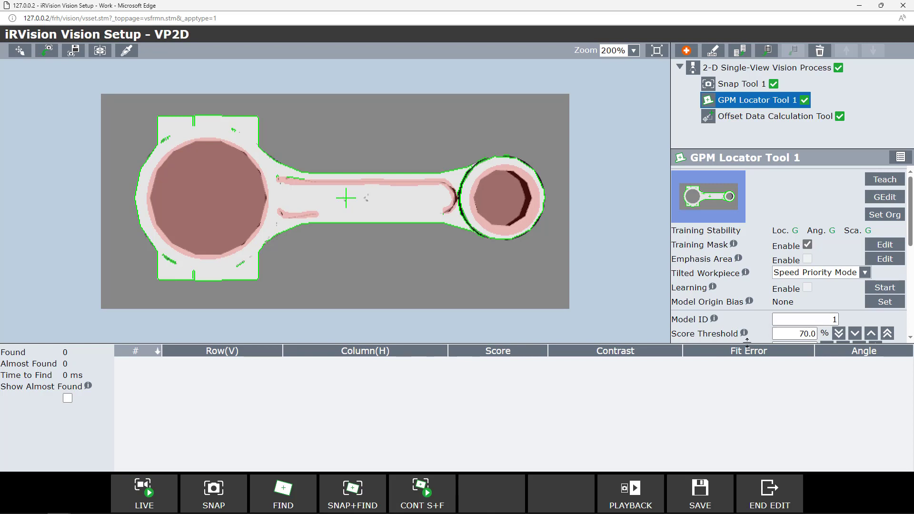
# Set the elasticity of GPM Locator Tool 1 to 3.0 pix
pyautogui.moveTo(750, 347); pyautogui.dragTo(764, 412)
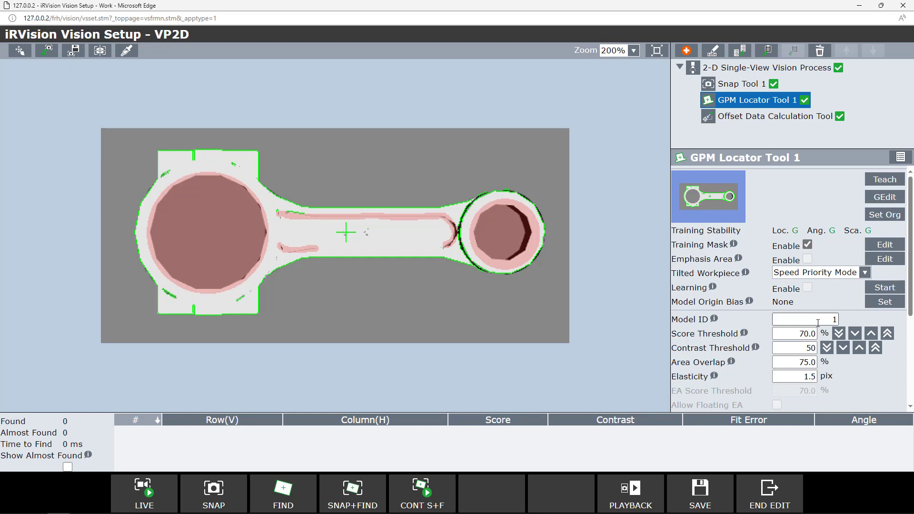
pyautogui.scroll(-1, 912, 259)
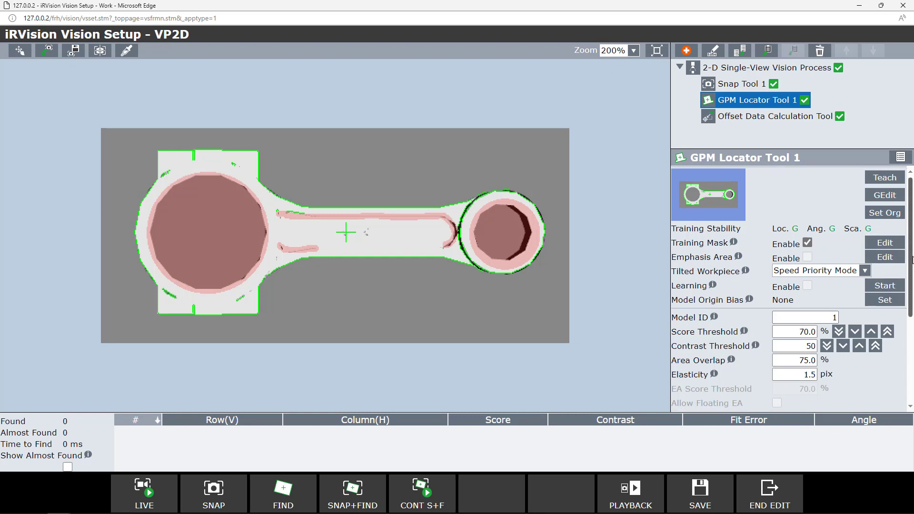
pyautogui.scroll(-3, 912, 258)
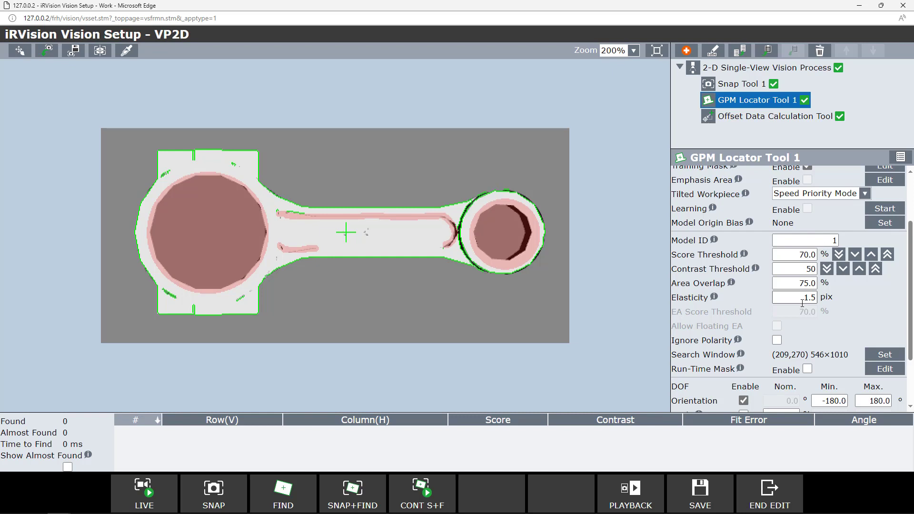
pyautogui.doubleClick(803, 299)
pyautogui.write('3')
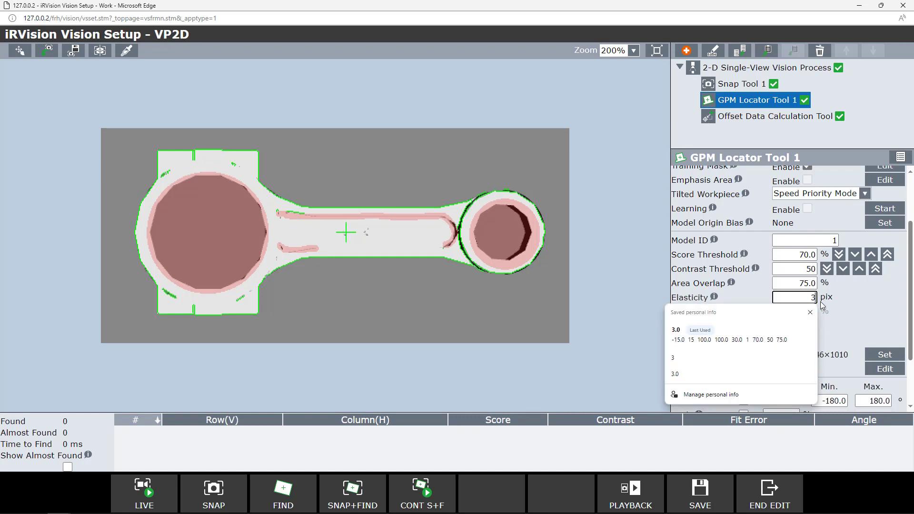
pyautogui.press('Return')
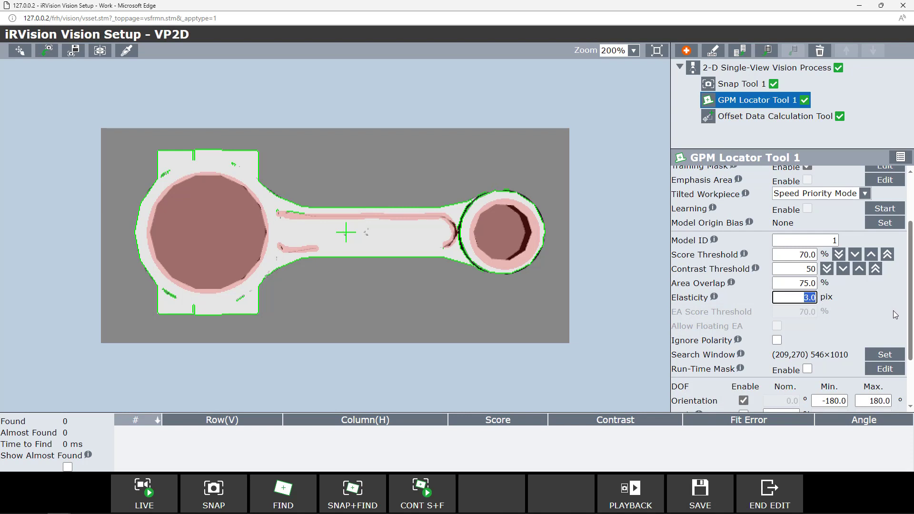
# Enlarge the locator's search window to cover the entire camera image, accept it, and open the Offset Data Calculation Tool
pyautogui.moveTo(911, 308); pyautogui.dragTo(913, 341)
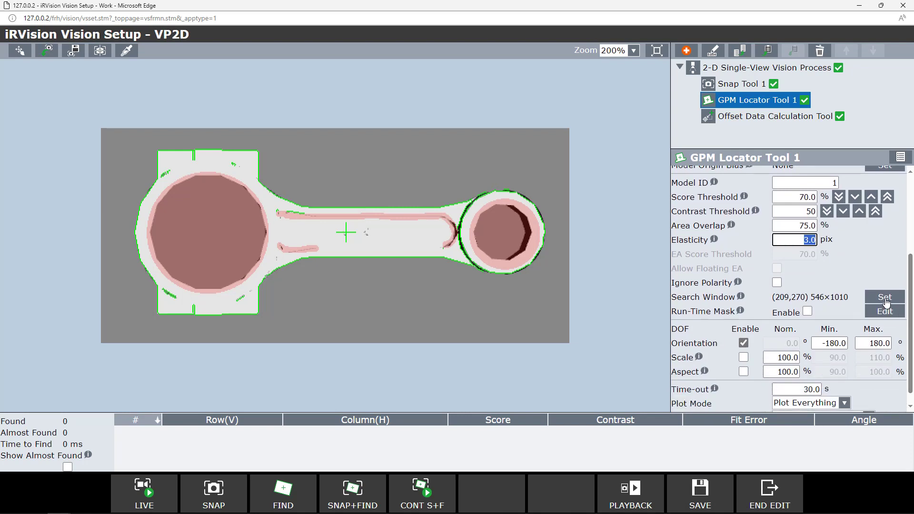
pyautogui.click(885, 299)
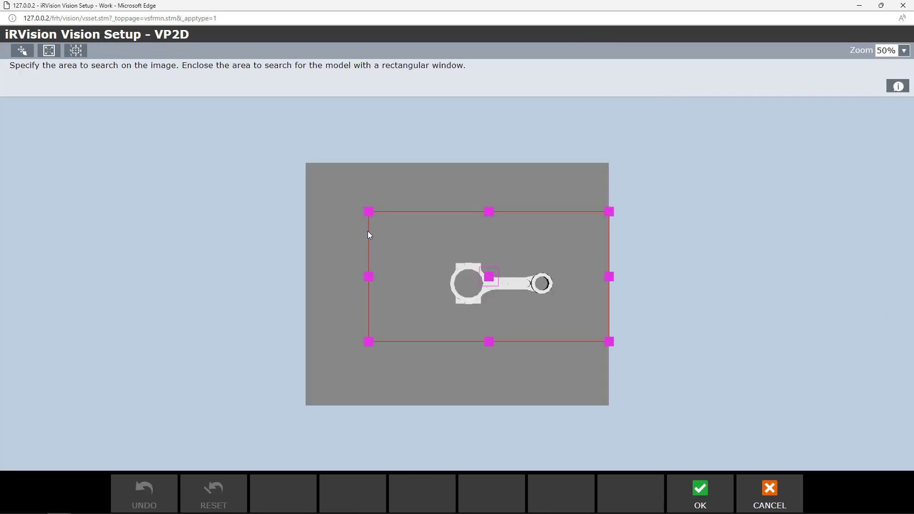
pyautogui.moveTo(366, 216); pyautogui.dragTo(306, 164)
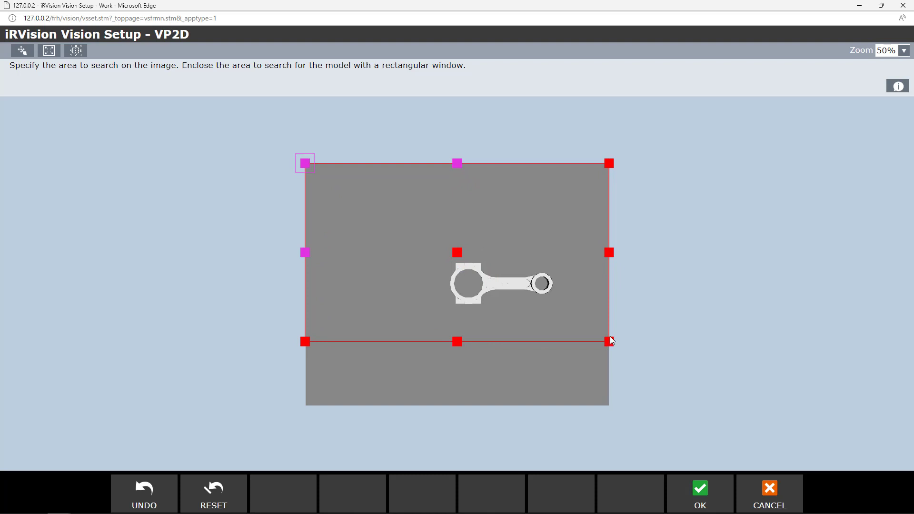
pyautogui.moveTo(608, 341); pyautogui.dragTo(607, 408)
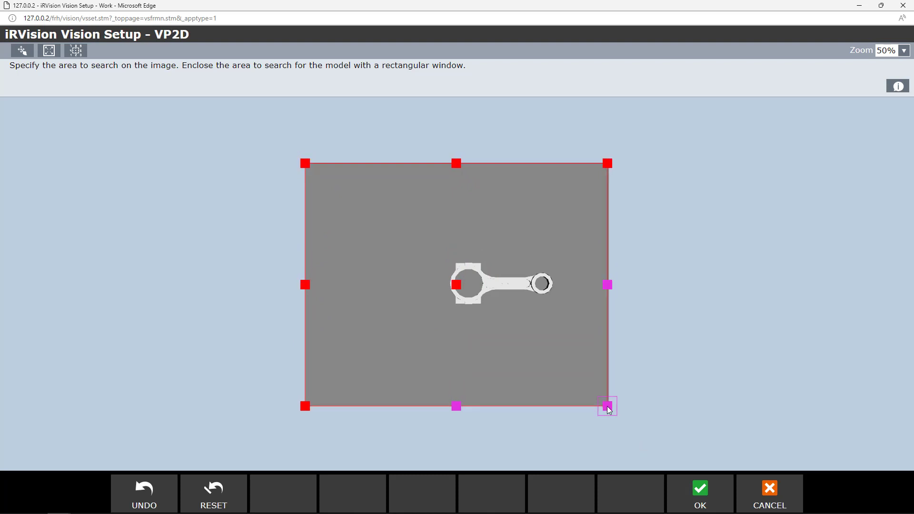
pyautogui.click(690, 484)
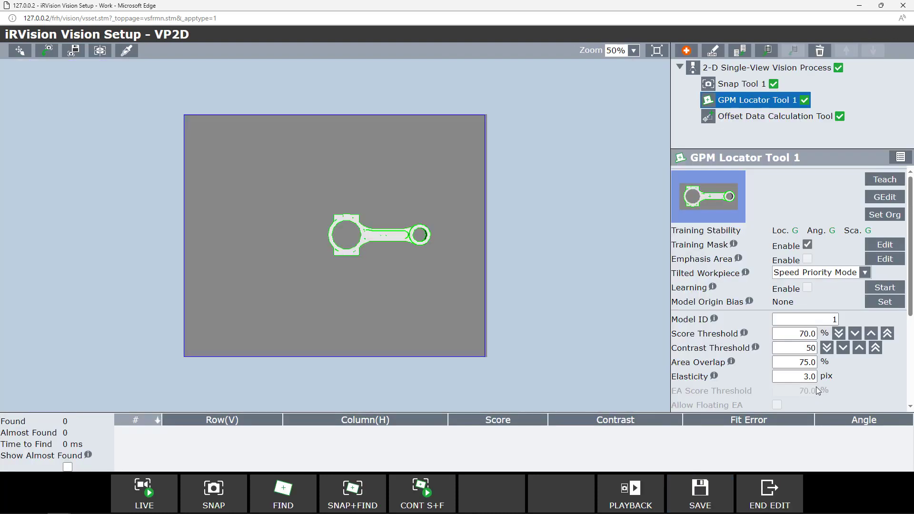
pyautogui.moveTo(909, 297); pyautogui.dragTo(910, 394)
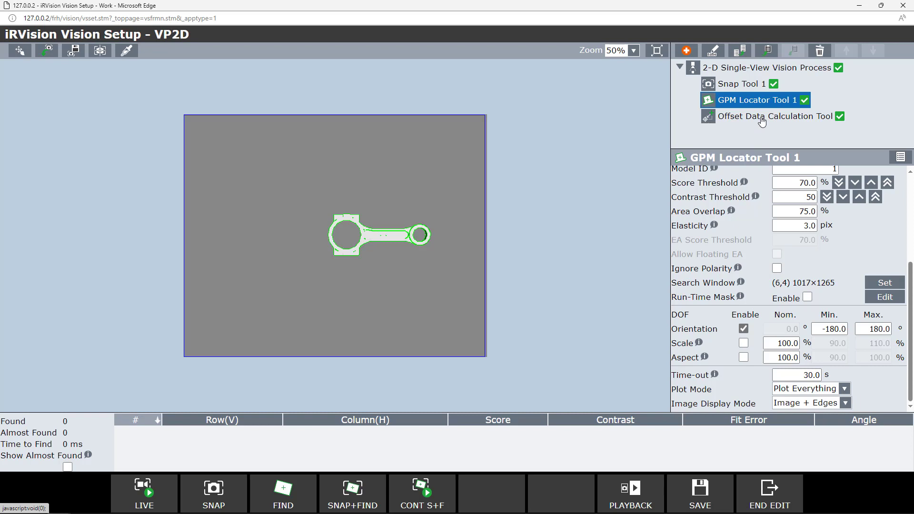
pyautogui.click(761, 119)
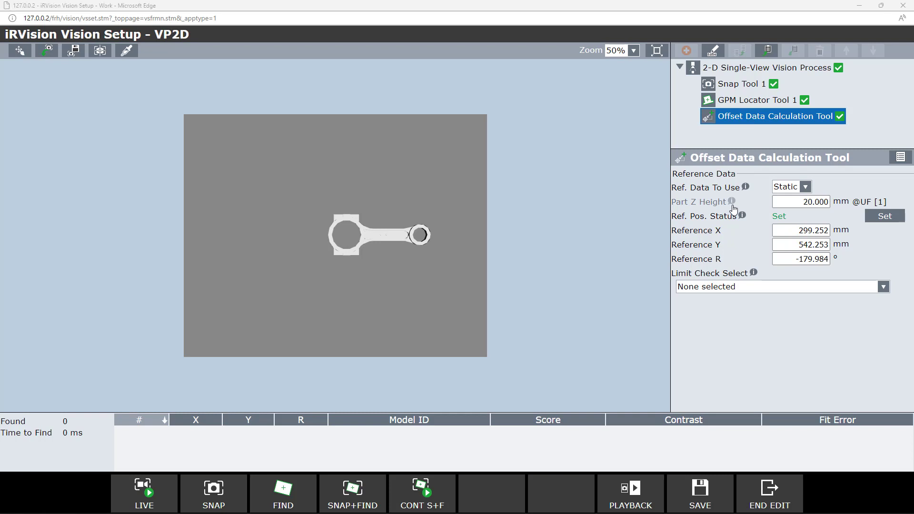
# Switch to the HandlingPRO workcell and measure the height of part MID1's large end from its bottom edge on the table
pyautogui.hotkey('alt', 'Tab')
pyautogui.scroll(3, 538, 361)
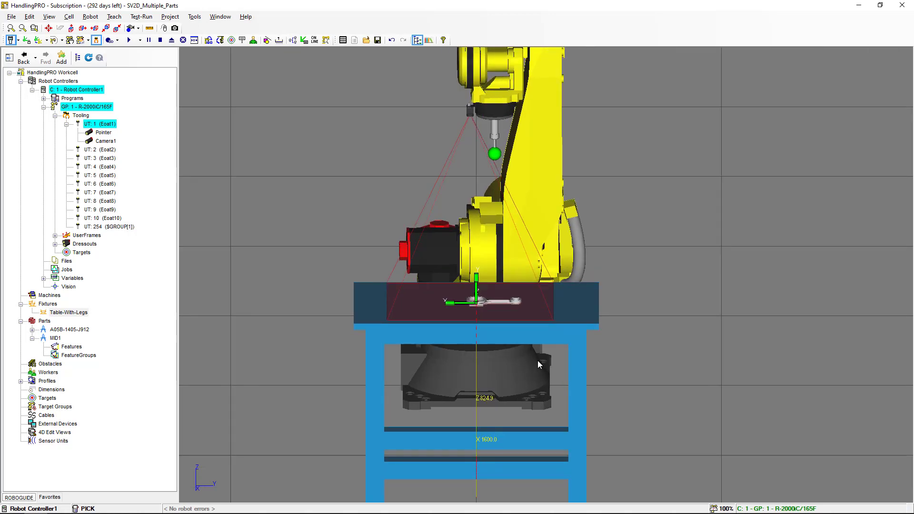
pyautogui.scroll(4, 537, 361)
pyautogui.moveTo(538, 360); pyautogui.dragTo(472, 282, button='right')
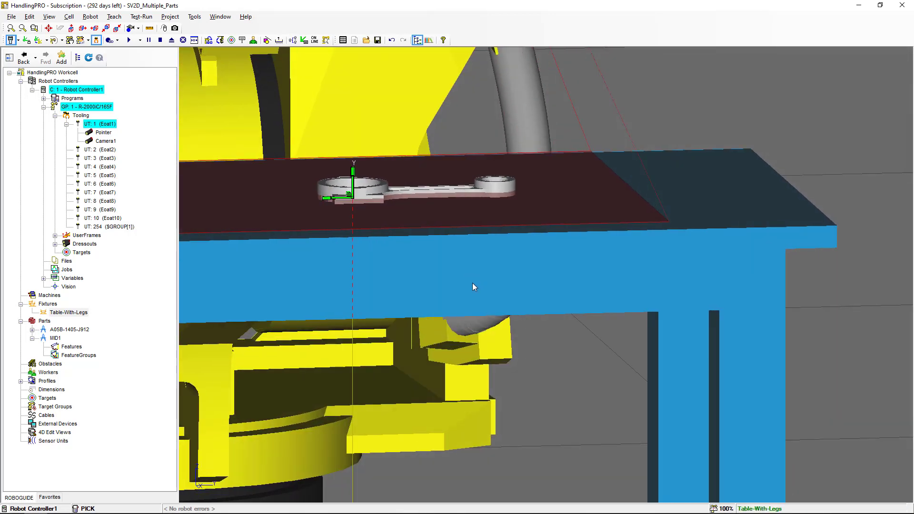
pyautogui.click(149, 28)
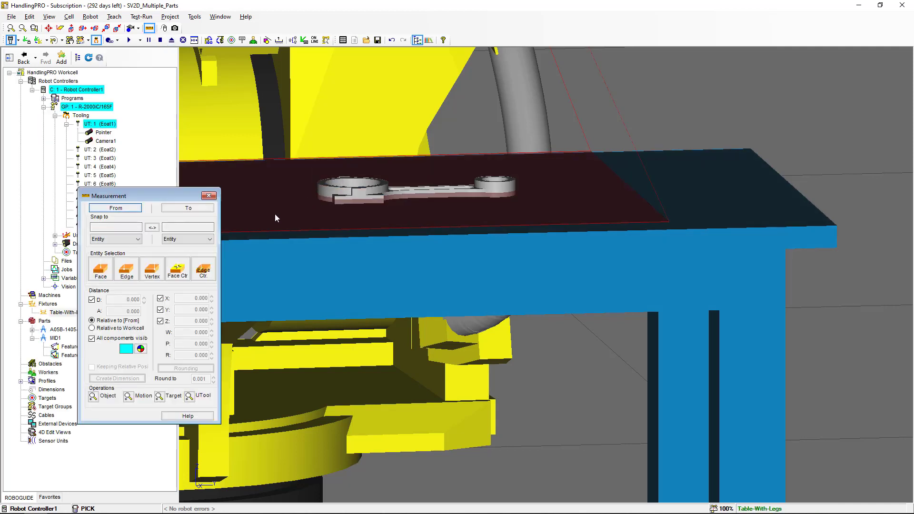
pyautogui.scroll(5, 352, 201)
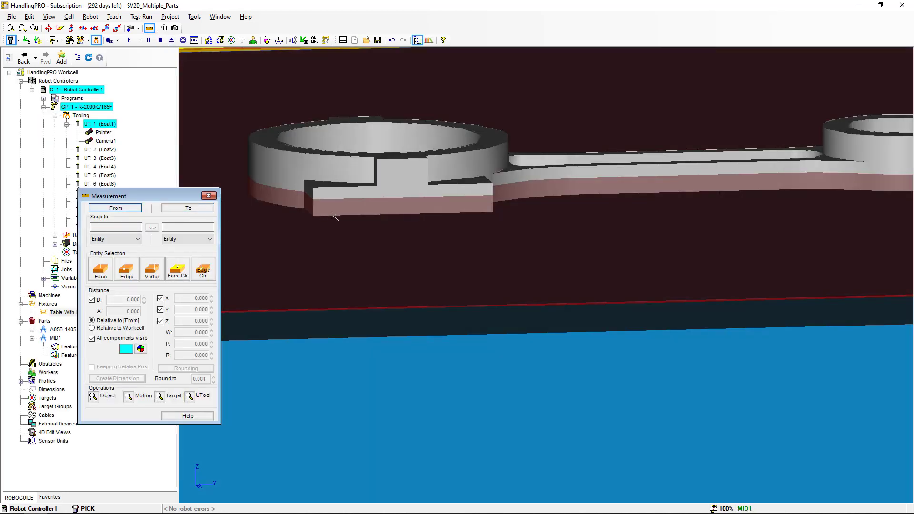
pyautogui.click(331, 215)
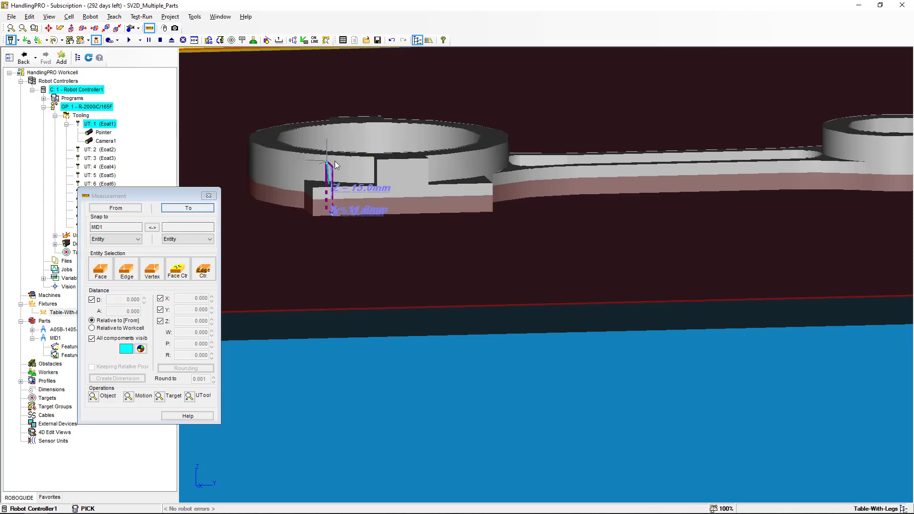
pyautogui.scroll(3, 336, 163)
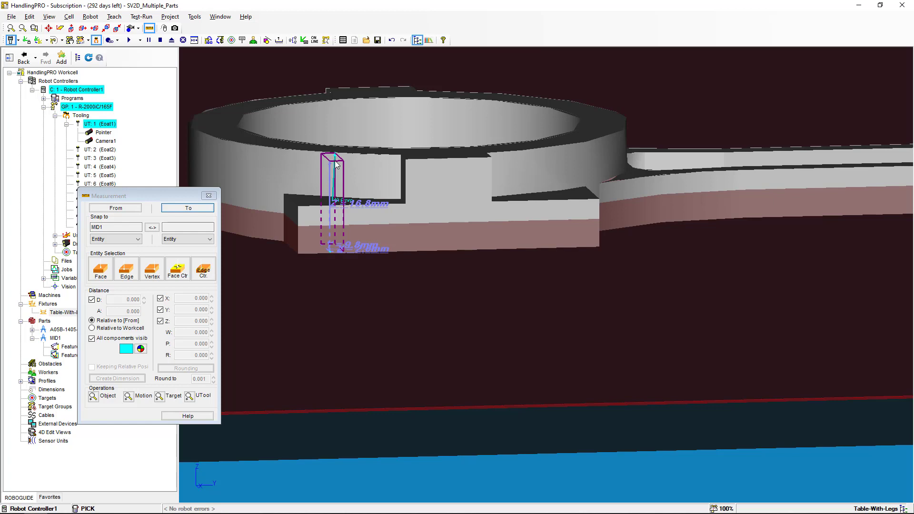
pyautogui.click(213, 195)
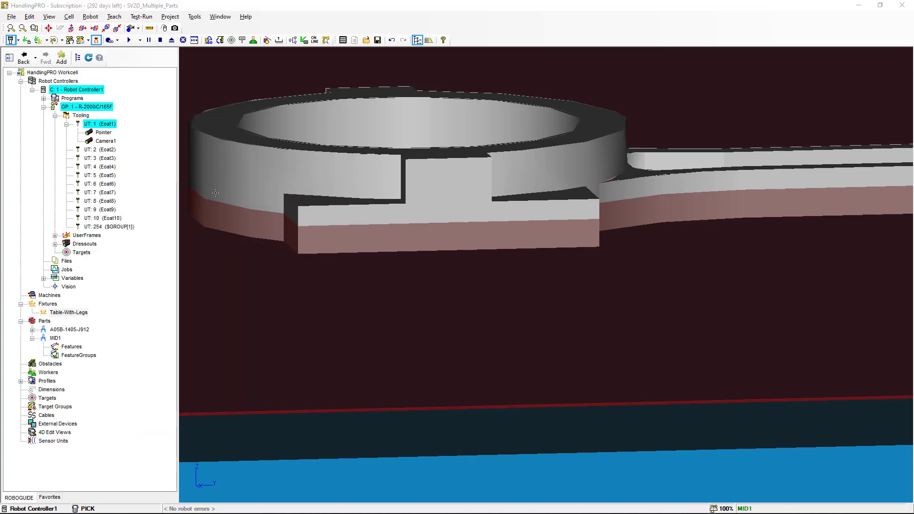
# Switch back to iRVision, set the Part Z Height to 17 mm, replace the invalidated reference position with a new one, and save
pyautogui.hotkey('alt', 'Tab')
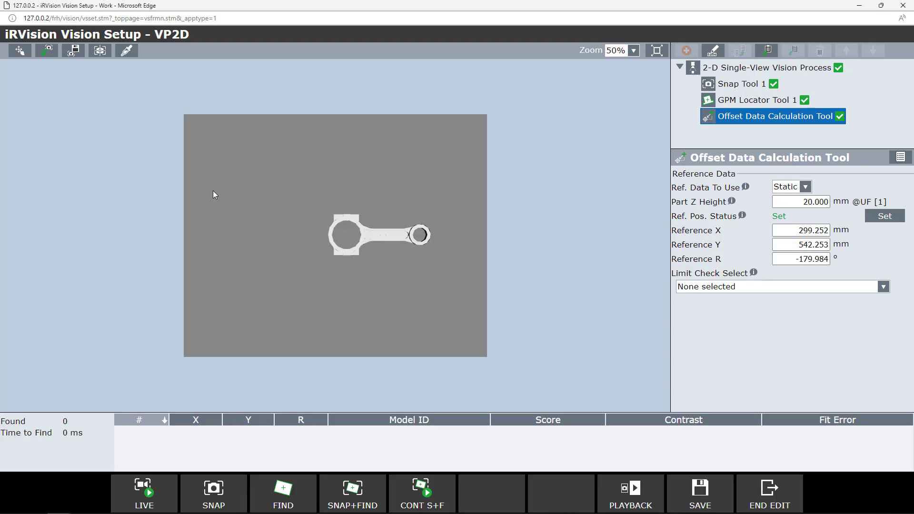
pyautogui.click(784, 203)
pyautogui.write('17')
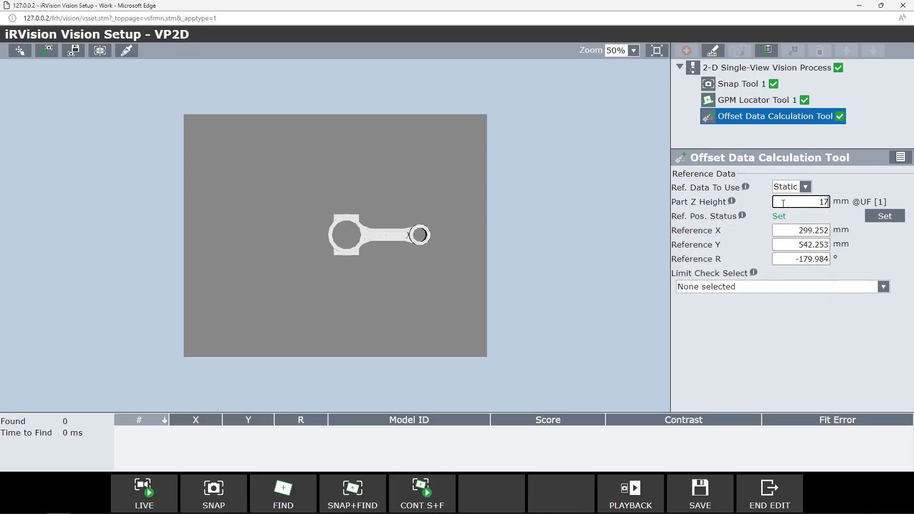
pyautogui.press('Return')
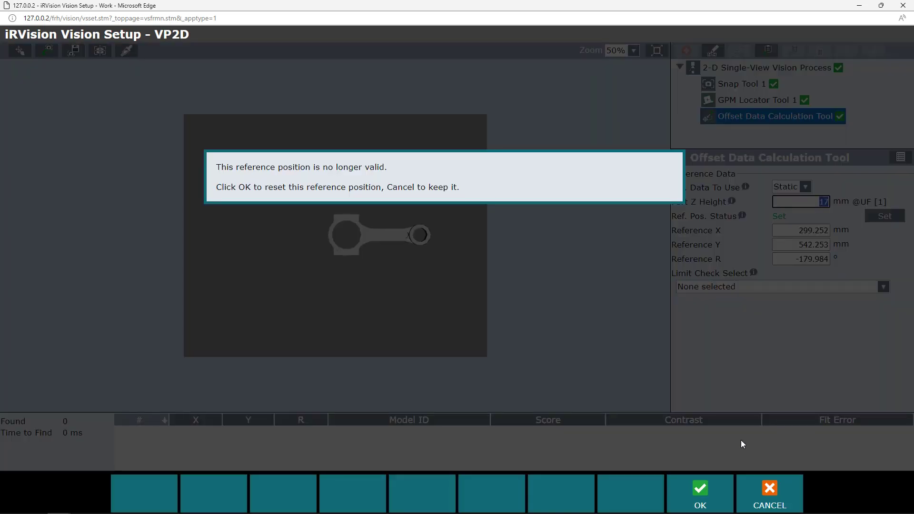
pyautogui.click(708, 488)
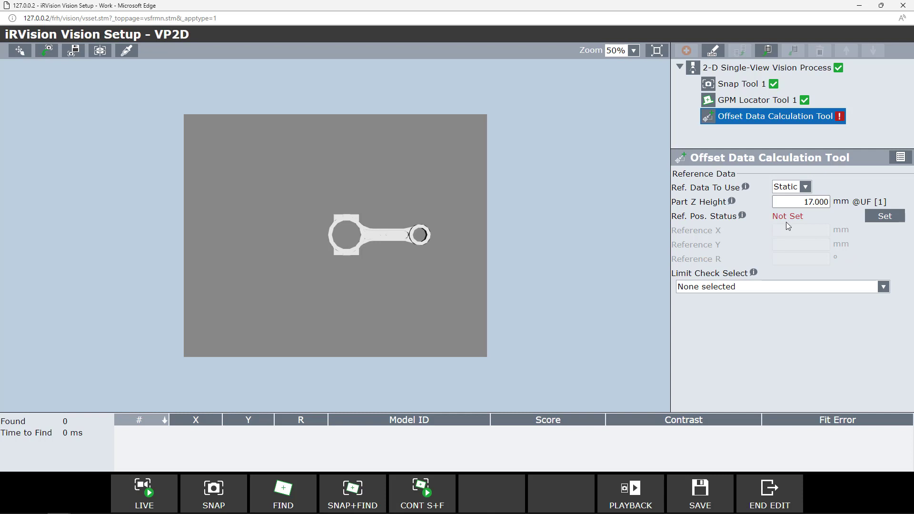
pyautogui.click(874, 222)
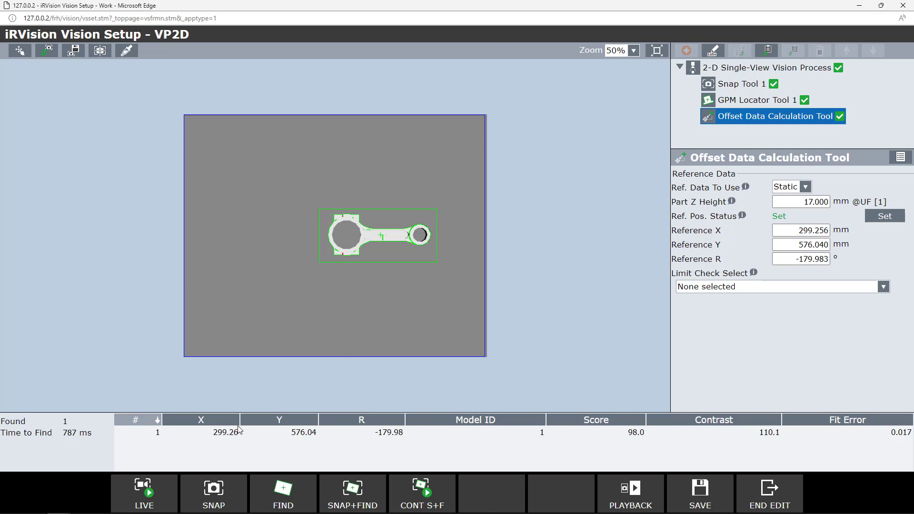
pyautogui.click(703, 489)
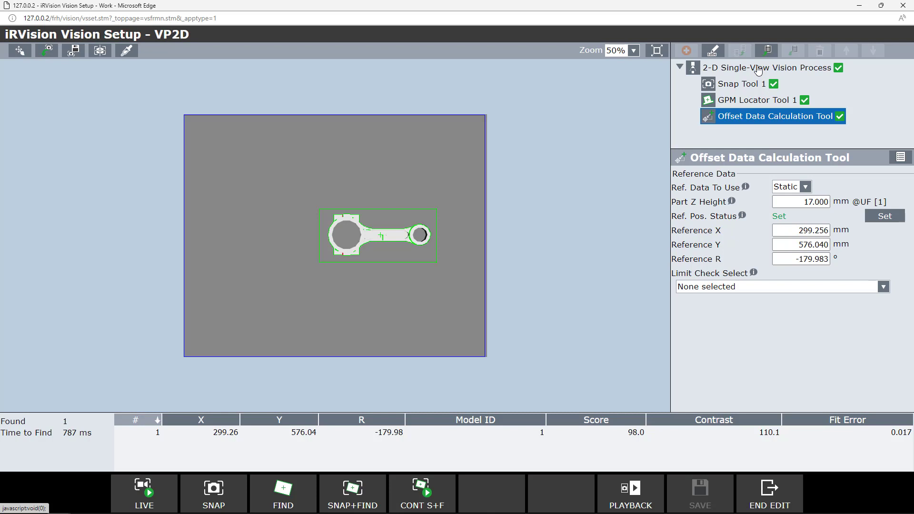
# Set the 2-D Single-View Vision Process's Number to Find to 10 and save the vision process
pyautogui.click(758, 69)
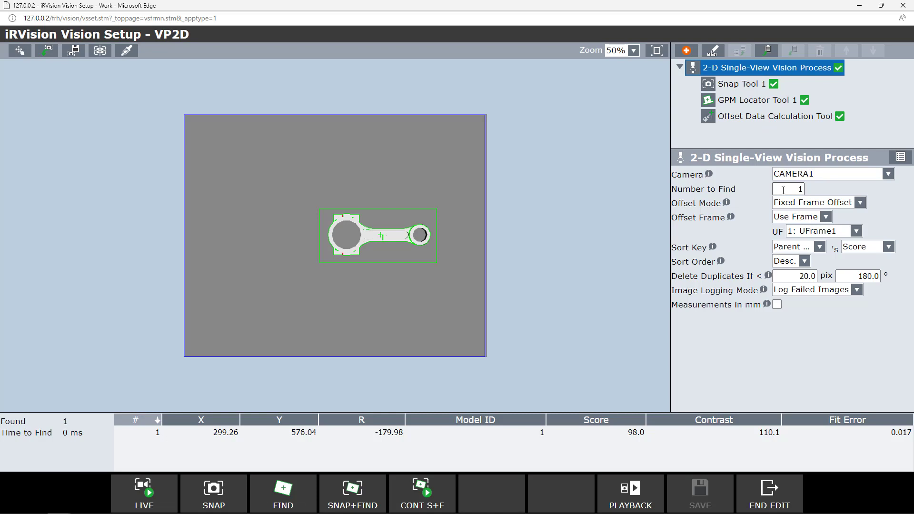
pyautogui.click(783, 190)
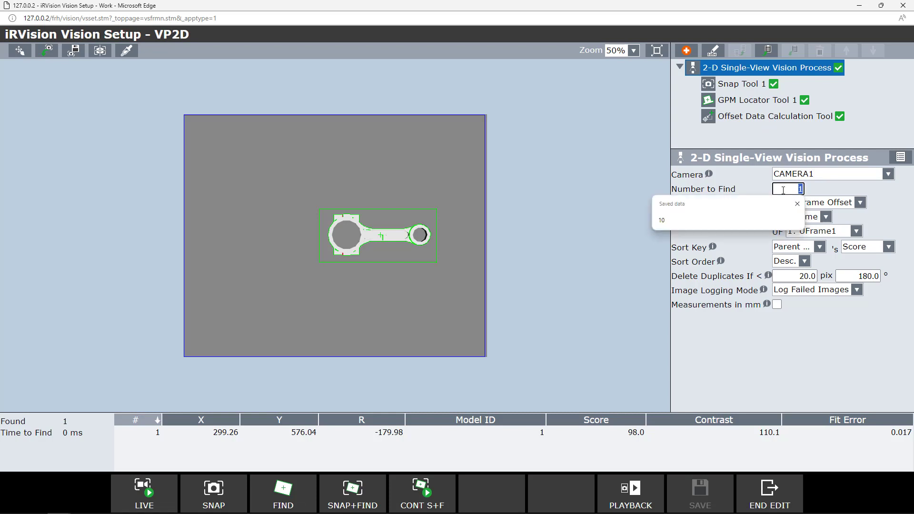
pyautogui.press('Down')
pyautogui.press('Return')
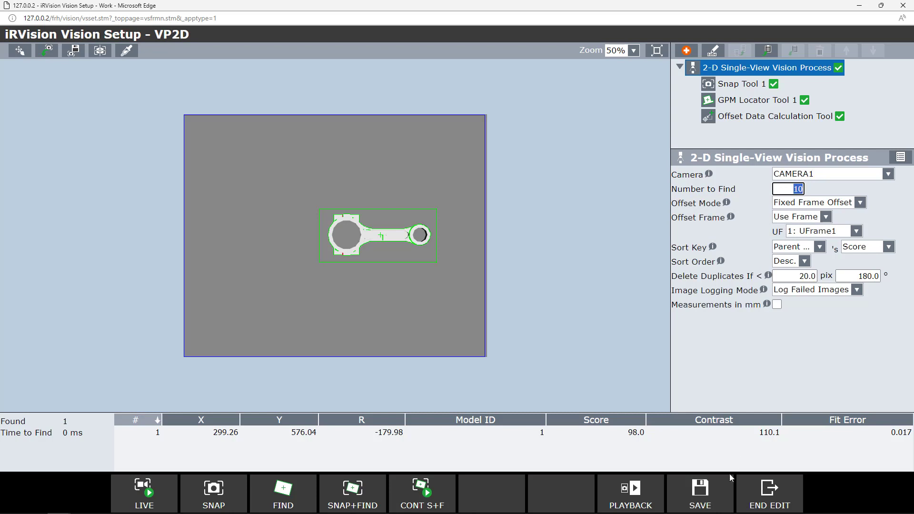
pyautogui.click(716, 495)
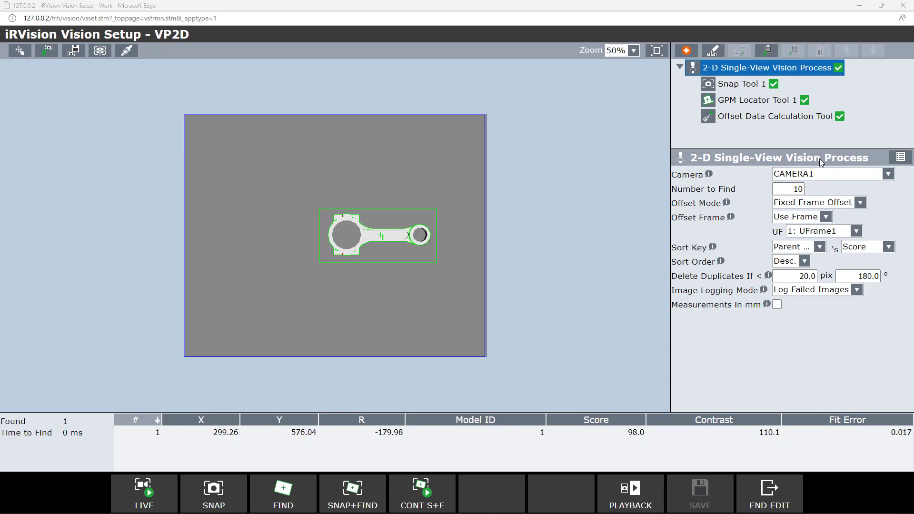
# Switch to the HandlingPRO workcell and open the PICK program in the free pane of the teach pendant
pyautogui.hotkey('alt', 'Tab')
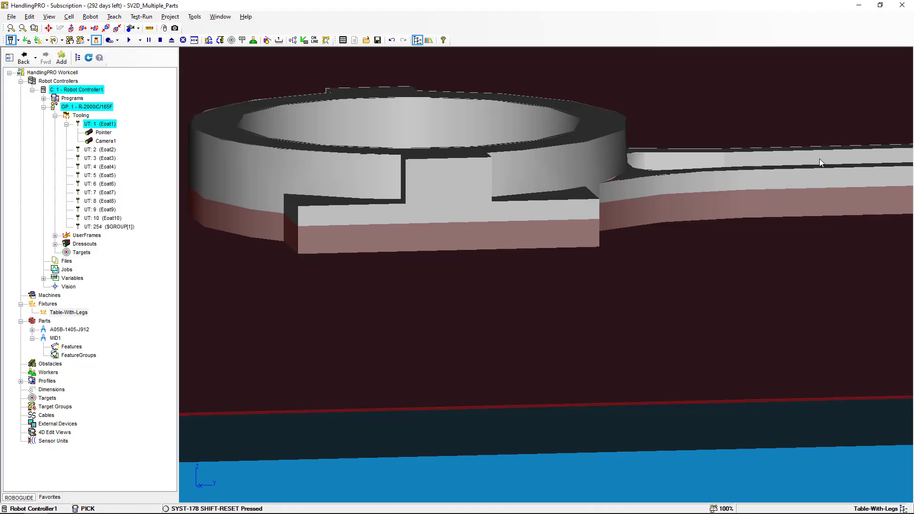
pyautogui.scroll(-4, 653, 203)
pyautogui.scroll(-10, 654, 202)
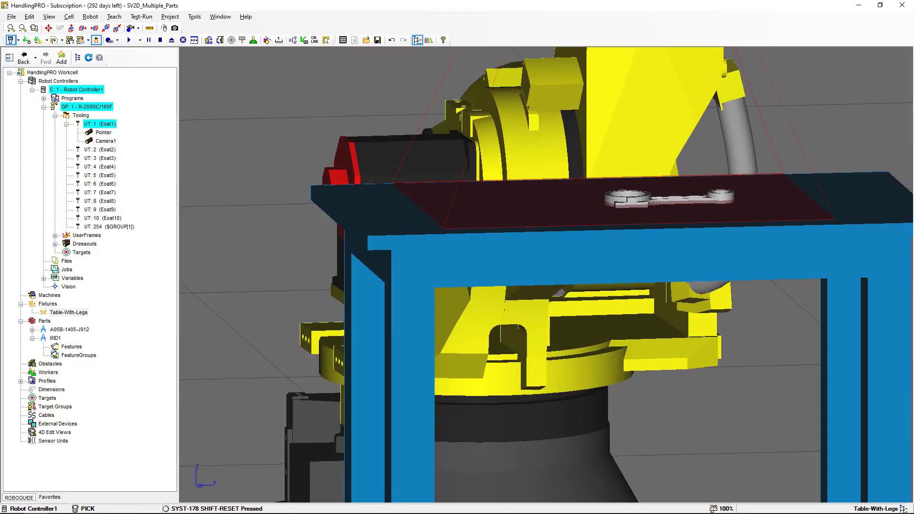
pyautogui.scroll(-6, 656, 200)
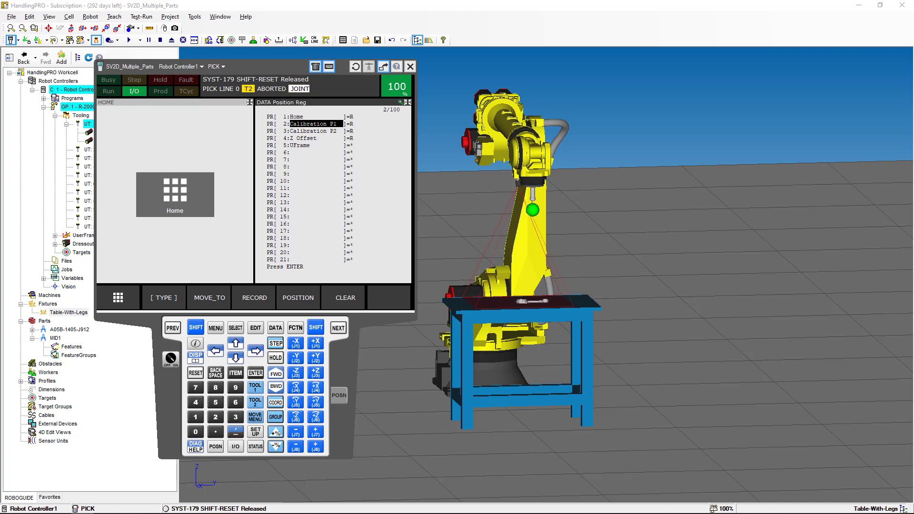
pyautogui.click(189, 103)
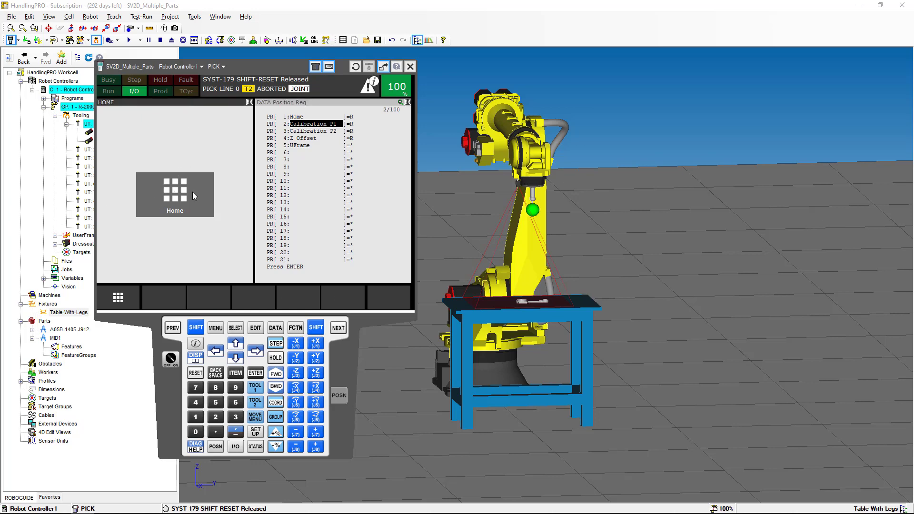
pyautogui.click(235, 328)
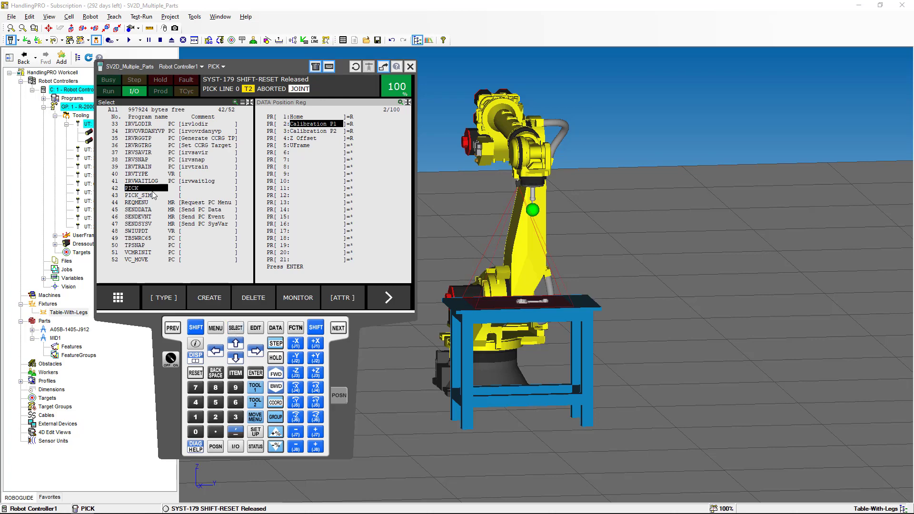
pyautogui.click(252, 374)
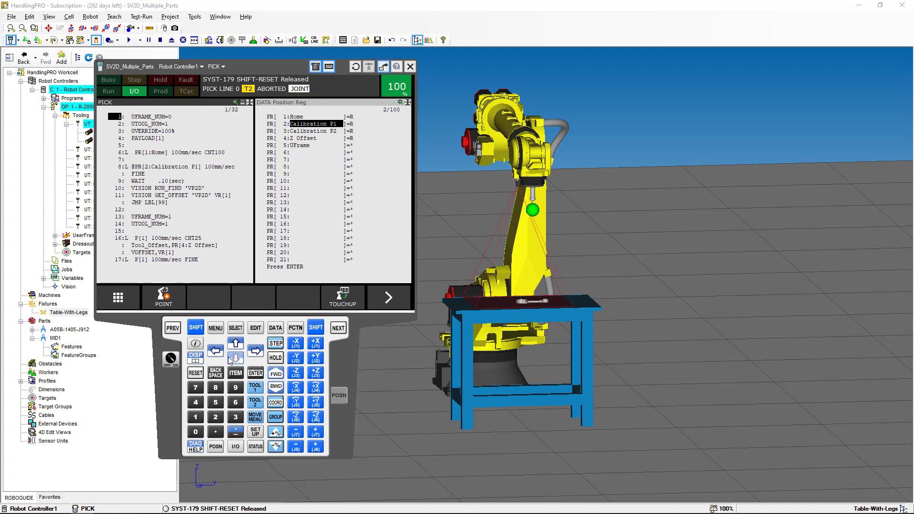
# Set the active user frame for jogging to 1 on the teach pendant
pyautogui.click(195, 327)
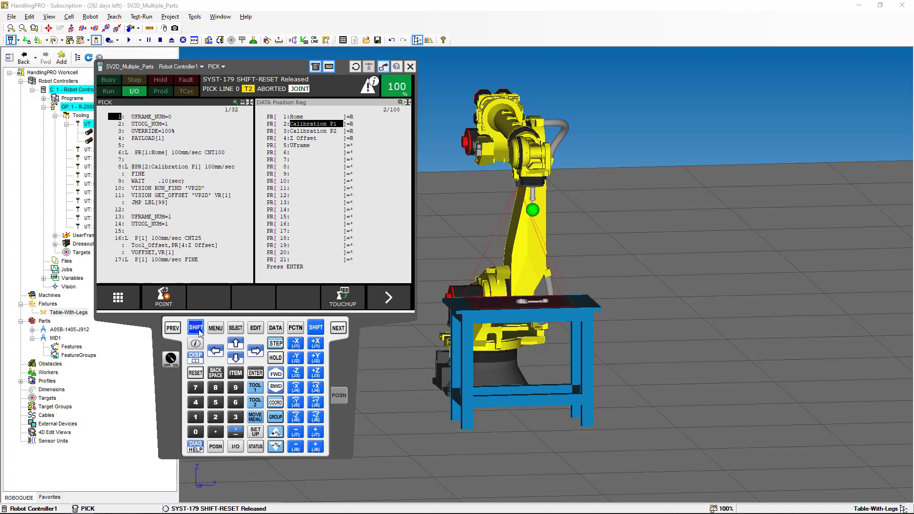
pyautogui.click(273, 402)
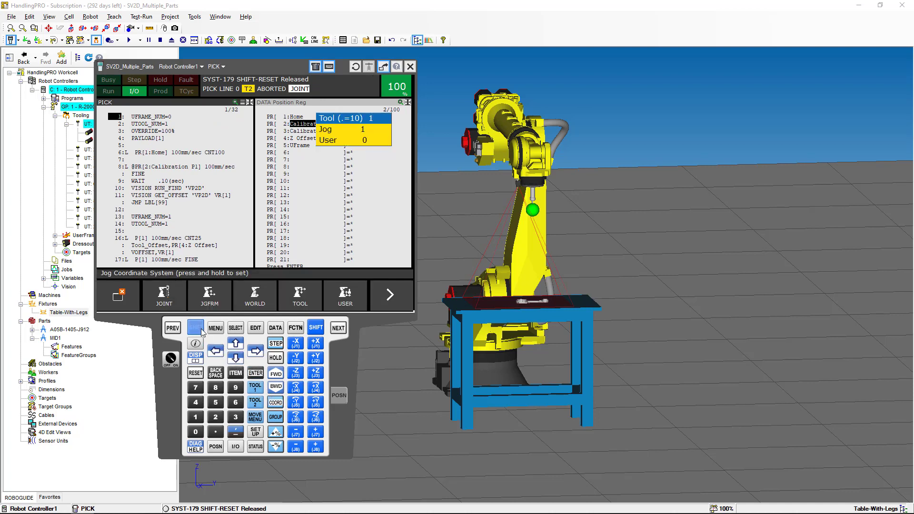
pyautogui.click(229, 357)
pyautogui.click(229, 357)
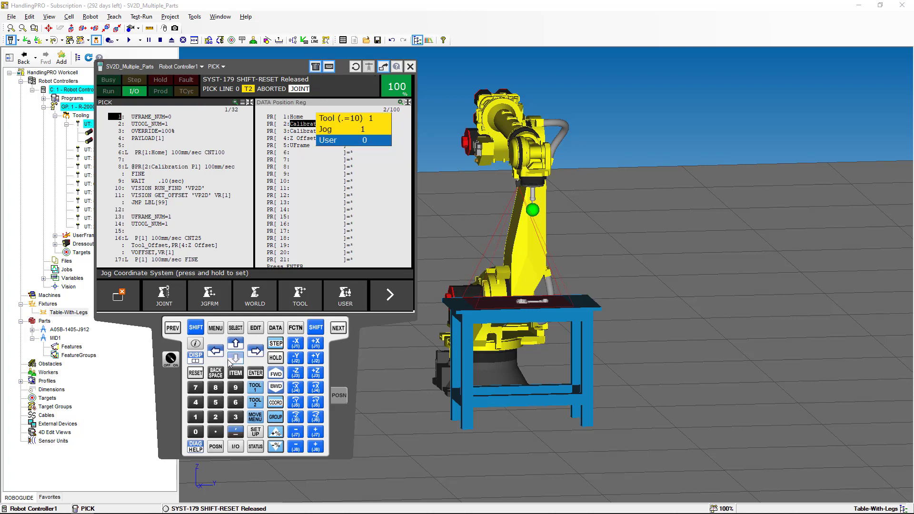
pyautogui.click(196, 419)
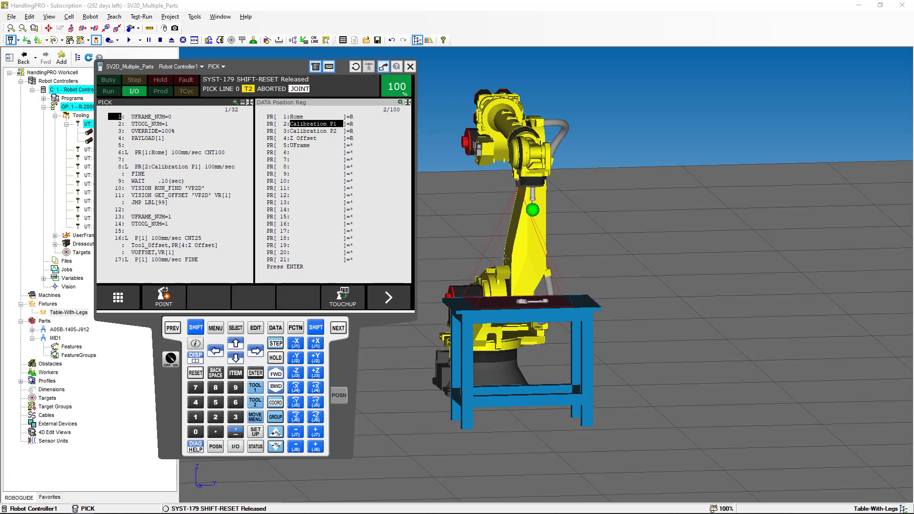
# Move the robot's tool tip onto the small raised boss in MID1's web nearest the large ring
pyautogui.scroll(5, 532, 331)
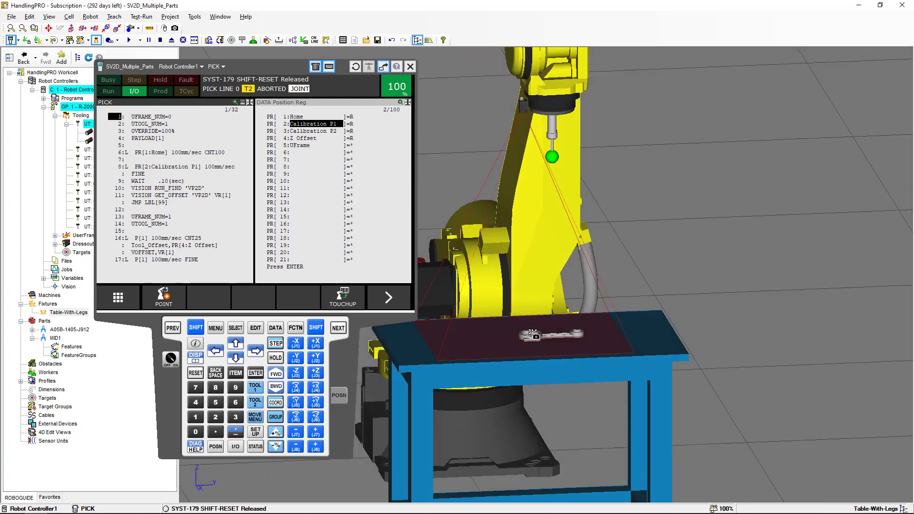
pyautogui.scroll(6, 531, 332)
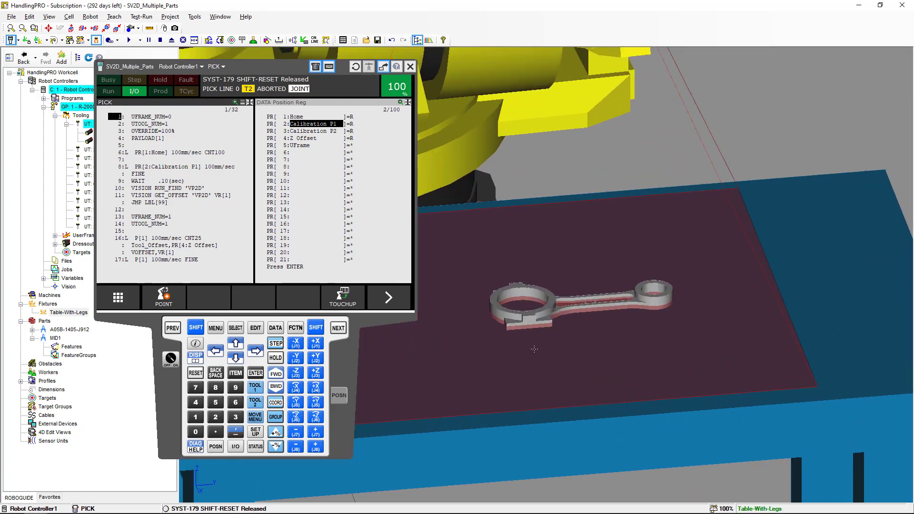
pyautogui.scroll(5, 533, 349)
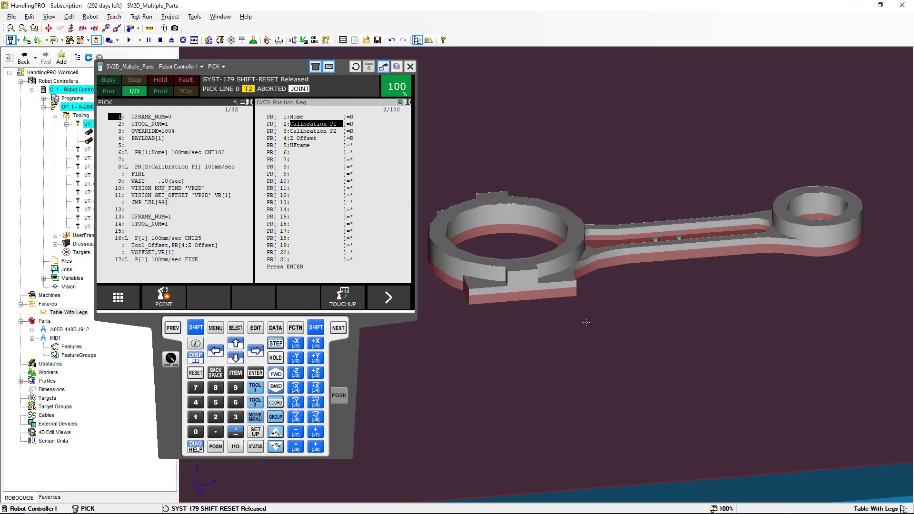
pyautogui.keyDown('ctrl'); pyautogui.keyDown('shift'); pyautogui.moveTo(586, 322); pyautogui.dragTo(657, 238); pyautogui.keyUp('shift'); pyautogui.keyUp('ctrl')
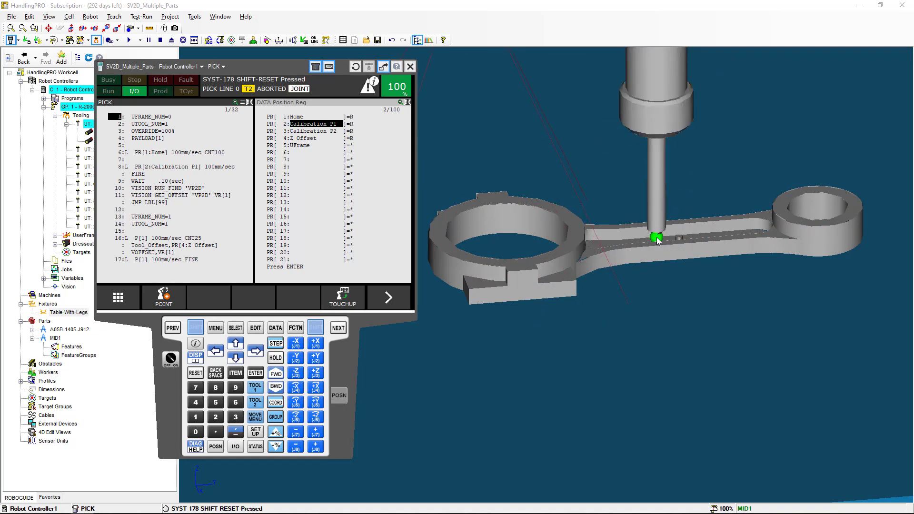
pyautogui.scroll(5, 657, 239)
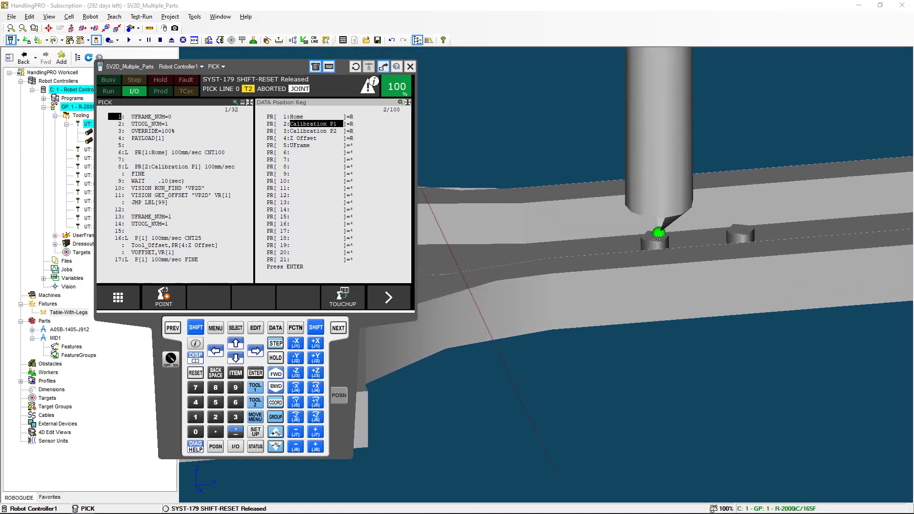
# Fine-jog the tool tip along Y and X to centre it over the boss, at about X 299.7, Y 578.4 in user frame 1
pyautogui.scroll(4, 656, 239)
pyautogui.click(659, 228)
pyautogui.moveTo(631, 233); pyautogui.dragTo(622, 234)
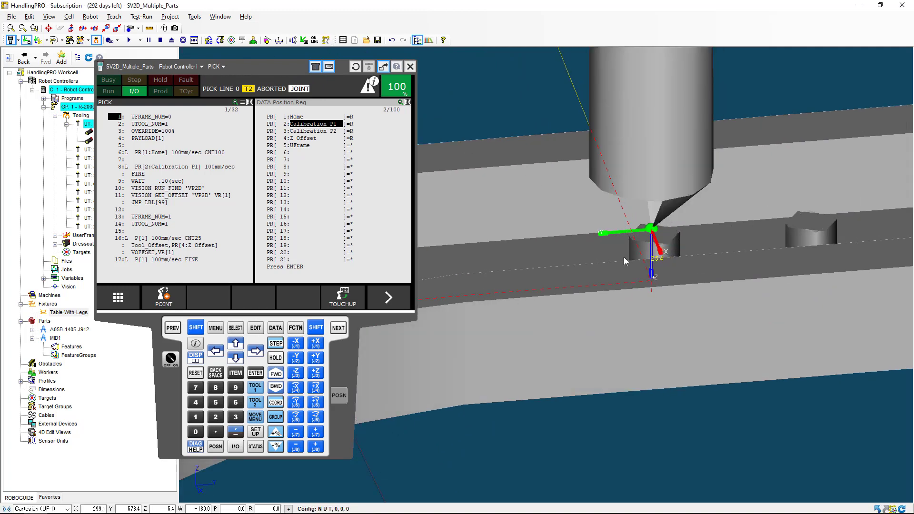
pyautogui.moveTo(637, 265); pyautogui.dragTo(518, 265, button='right')
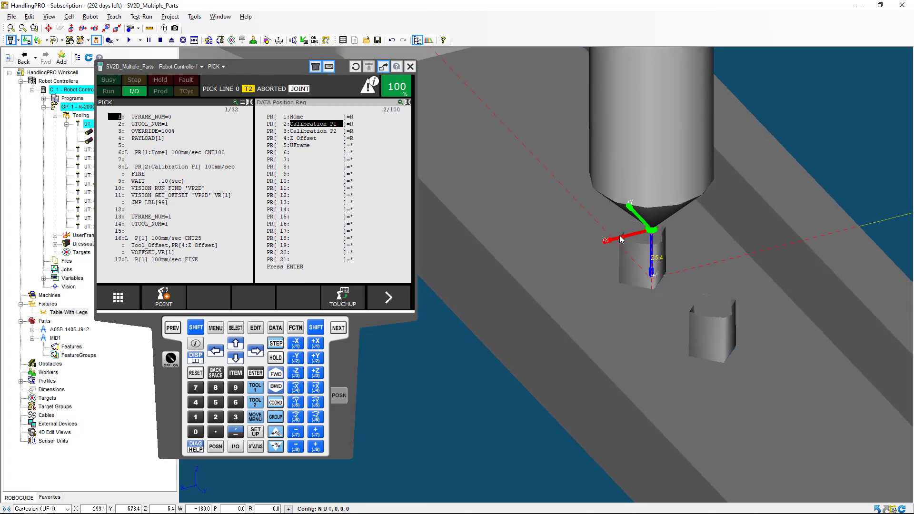
pyautogui.moveTo(621, 239); pyautogui.dragTo(605, 254)
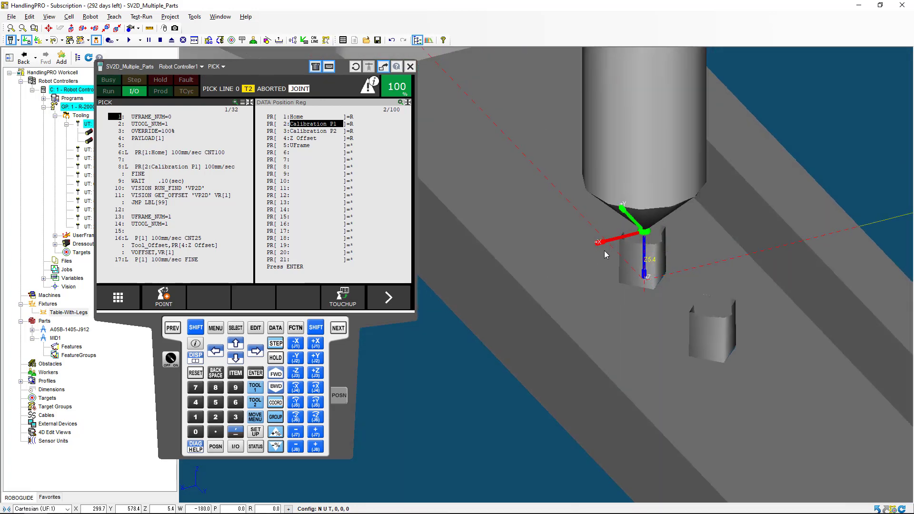
pyautogui.moveTo(596, 265); pyautogui.dragTo(593, 257, button='right')
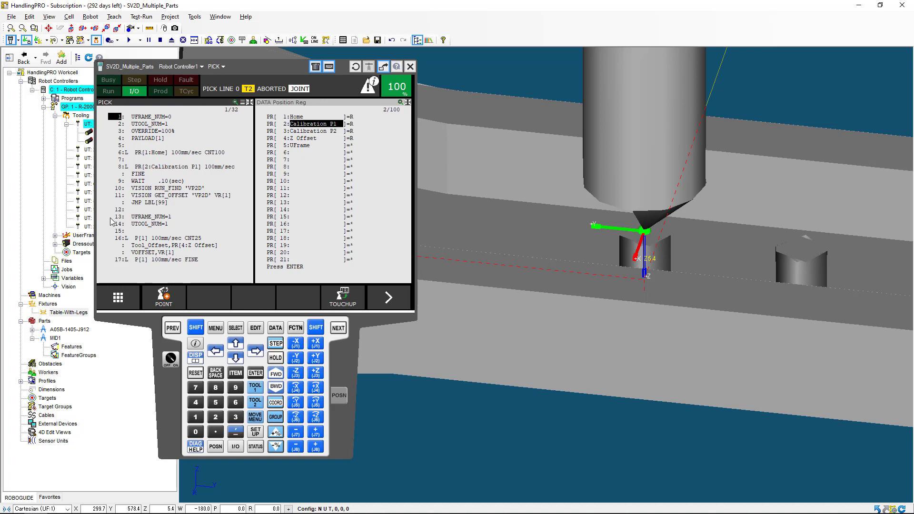
# Touch up P[1] on line 17 of PICK at the current robot position, agreeing to subtract VR[1]
pyautogui.click(119, 260)
pyautogui.click(239, 362)
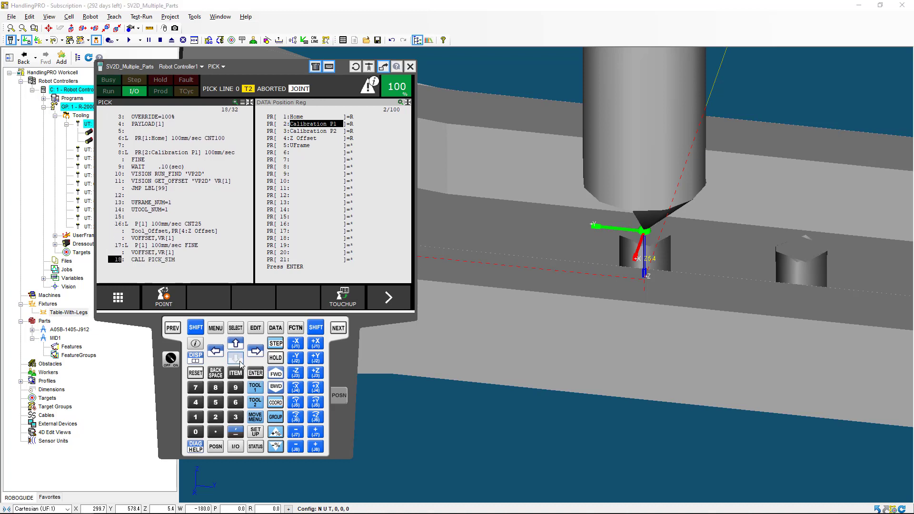
pyautogui.click(239, 363)
pyautogui.click(239, 362)
pyautogui.click(239, 363)
pyautogui.click(120, 216)
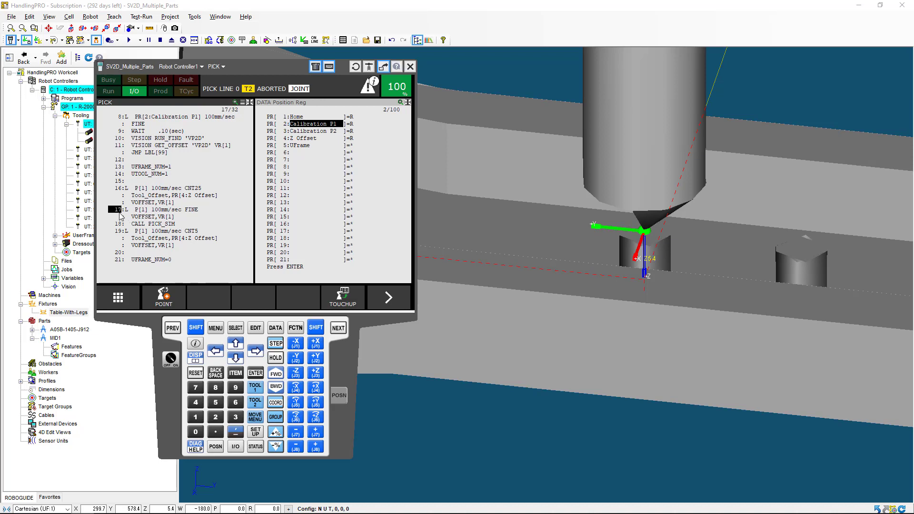
pyautogui.click(197, 330)
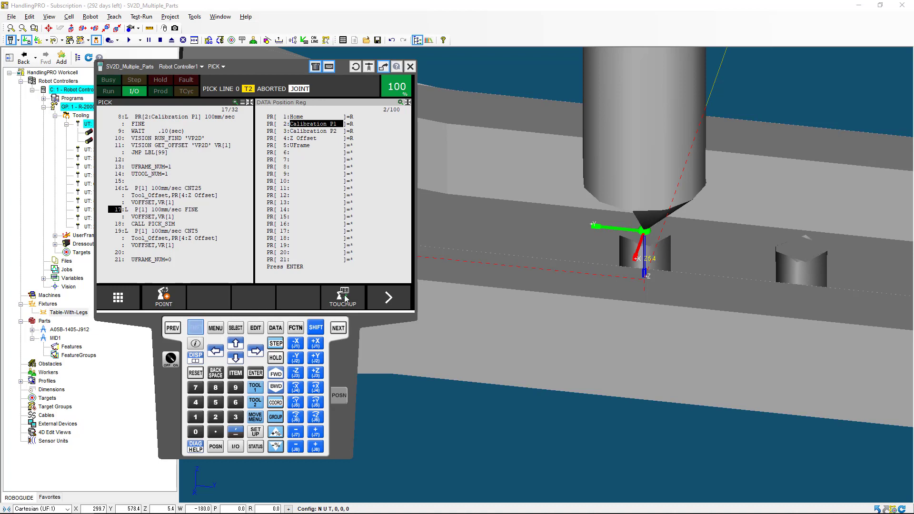
pyautogui.click(344, 295)
pyautogui.click(196, 327)
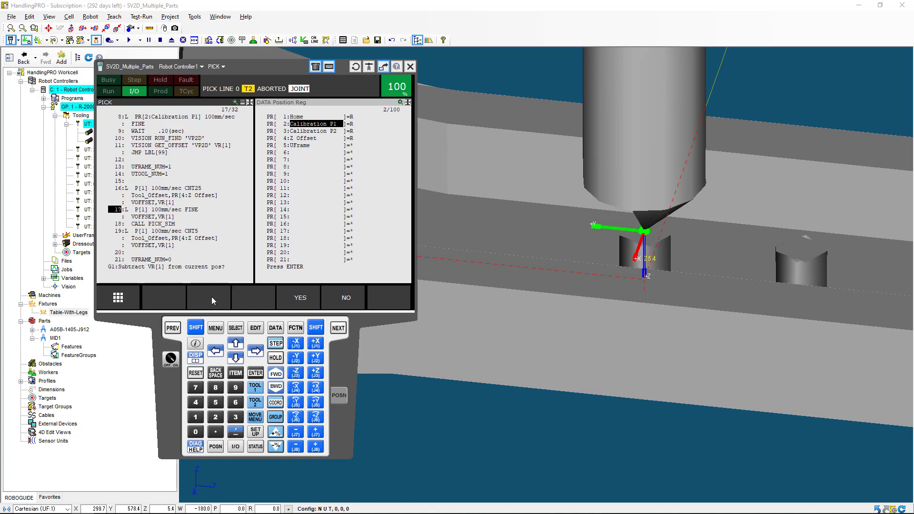
pyautogui.click(299, 299)
# Turn on single-step mode and start PICK from line 1, accepting the run from a different line
pyautogui.scroll(-5, 726, 245)
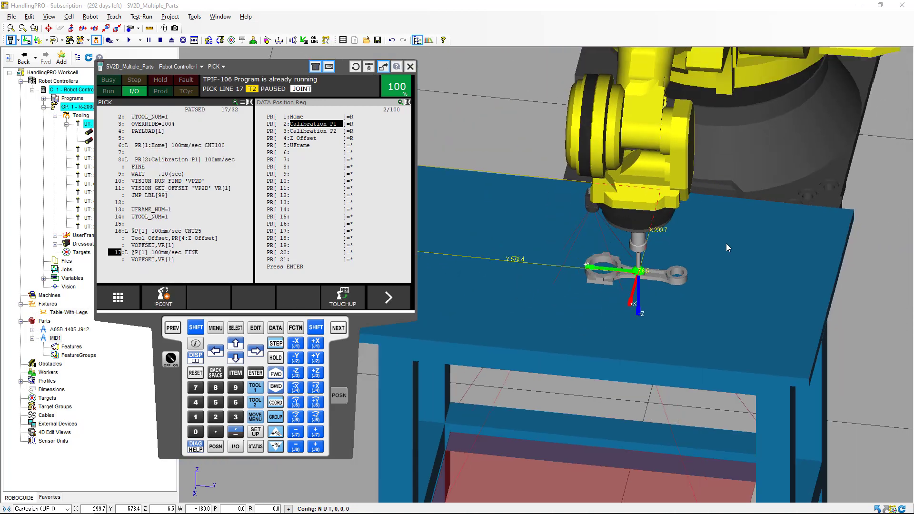
pyautogui.moveTo(726, 244); pyautogui.dragTo(743, 237, button='right')
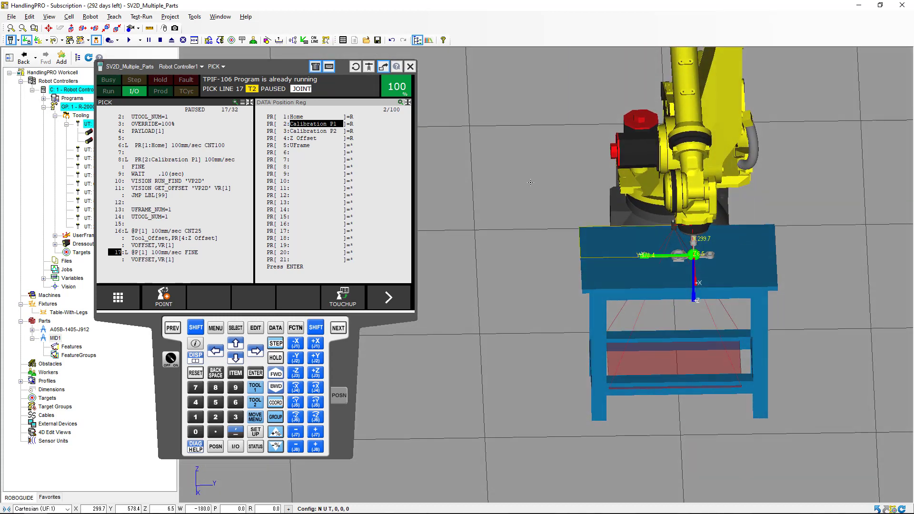
pyautogui.click(195, 327)
pyautogui.click(235, 342)
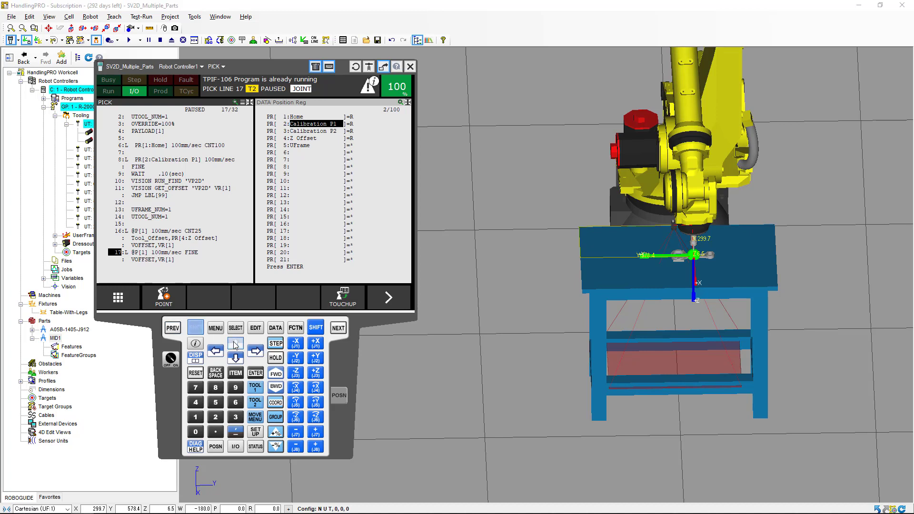
pyautogui.click(276, 345)
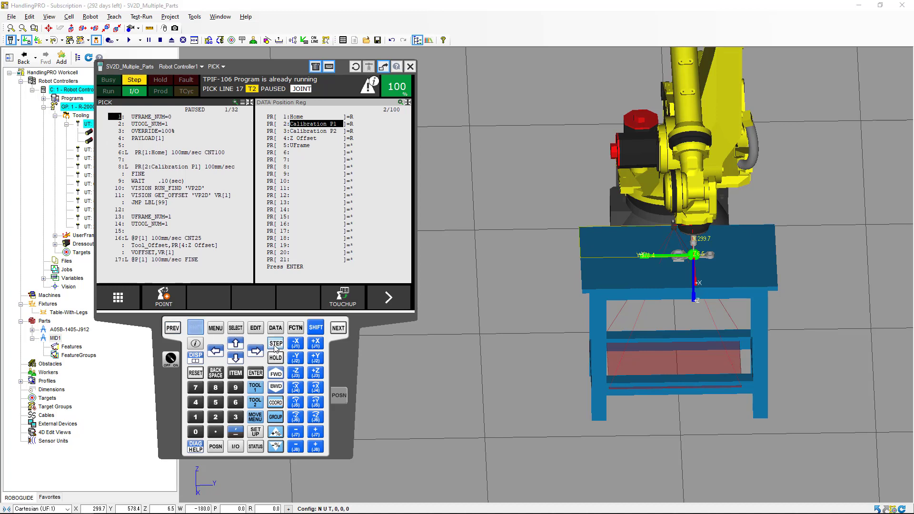
pyautogui.click(276, 373)
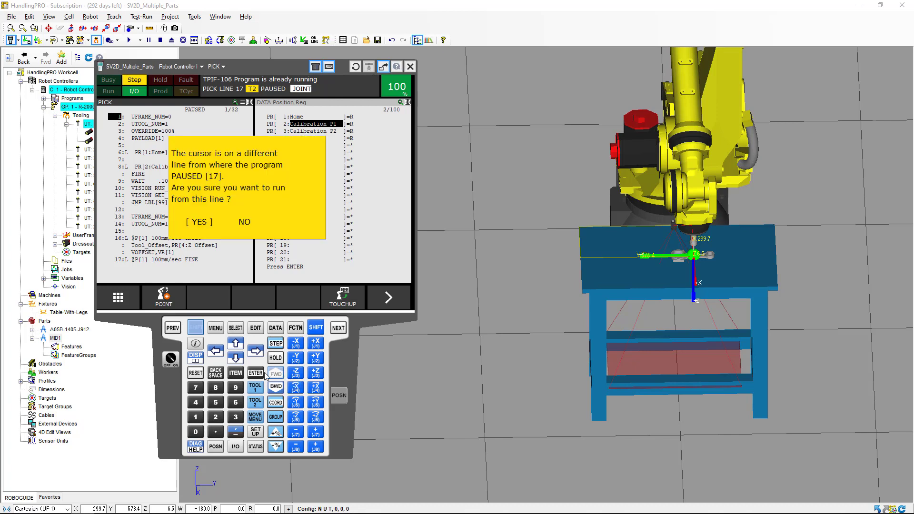
pyautogui.click(260, 375)
# Step PICK forward through the Home and Calibration P1 moves and the VP2D vision find to line 11
pyautogui.click(276, 374)
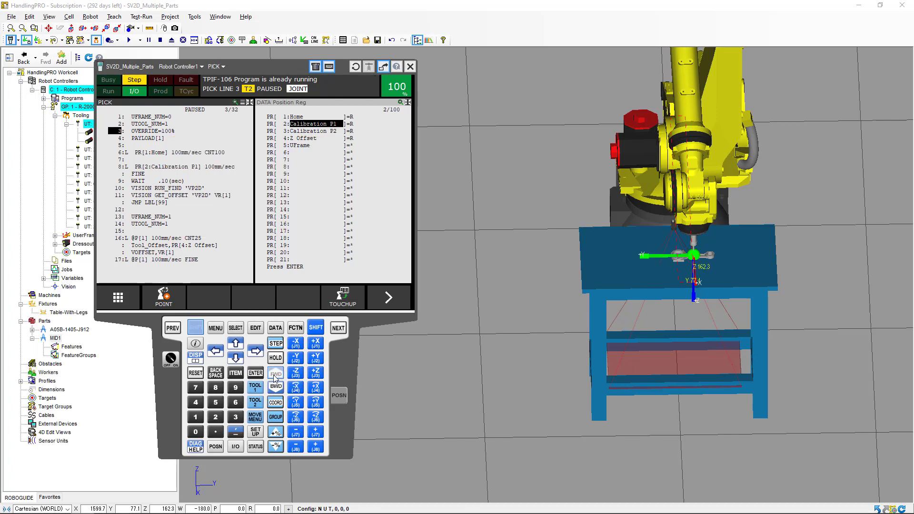
pyautogui.click(276, 374)
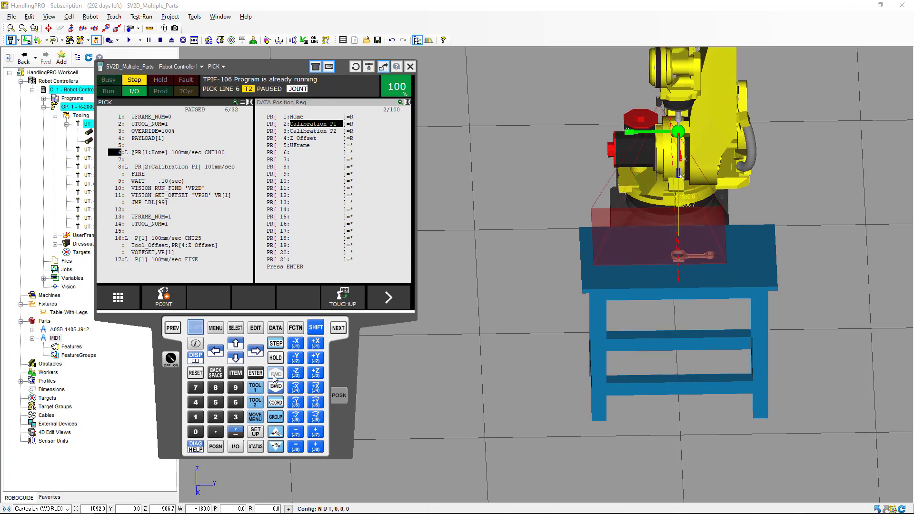
pyautogui.click(276, 374)
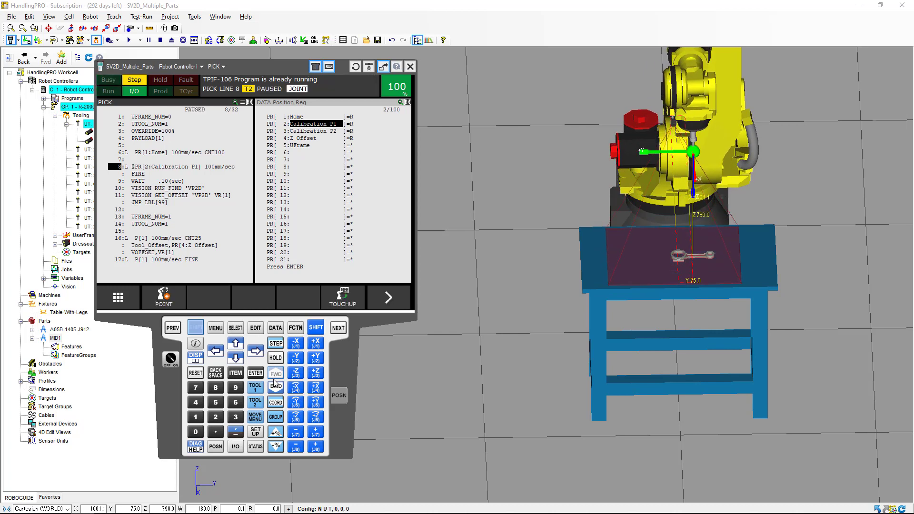
pyautogui.click(276, 376)
pyautogui.click(276, 375)
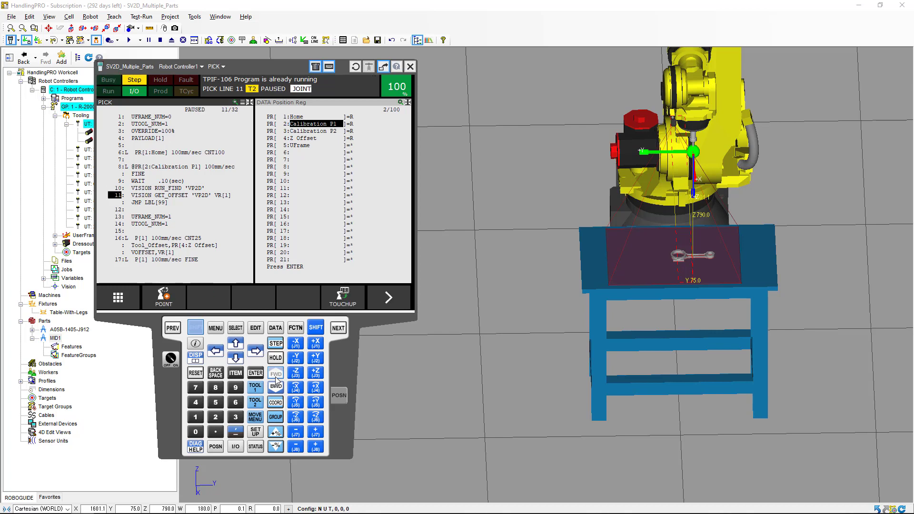
# Step PICK through the frame and tool selection, the offset approach to P[1], and the pick move on line 17
pyautogui.click(276, 375)
pyautogui.click(276, 375)
pyautogui.click(276, 374)
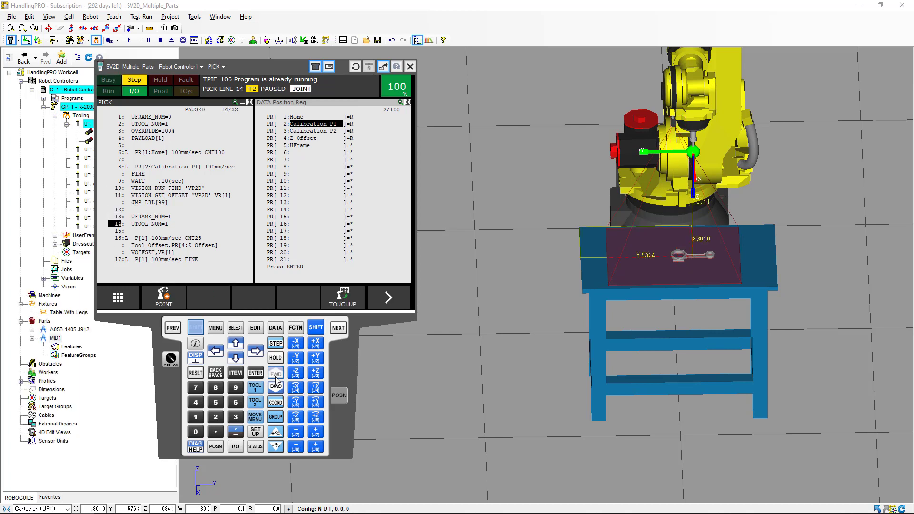
pyautogui.click(276, 374)
pyautogui.click(276, 375)
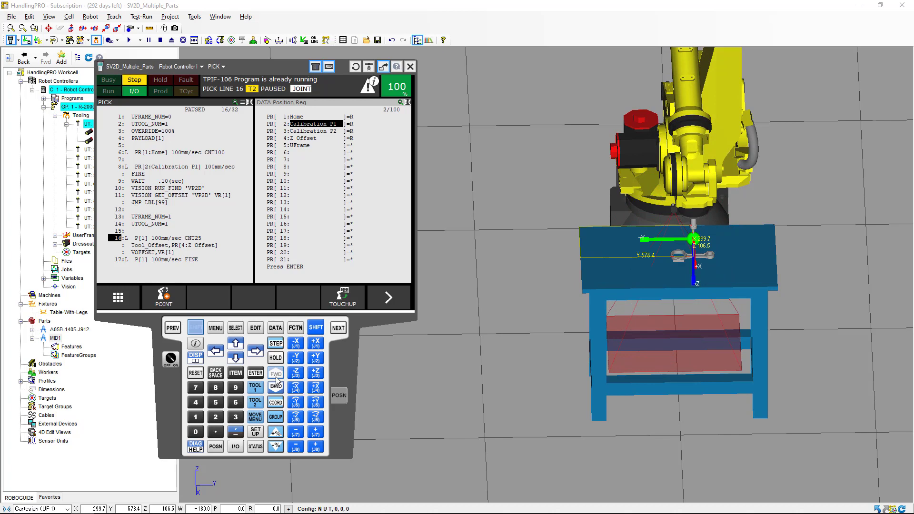
pyautogui.click(276, 374)
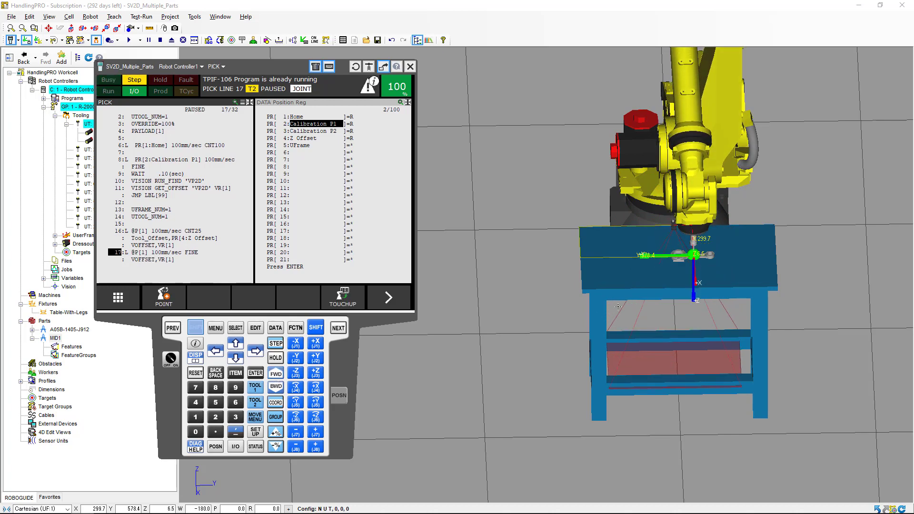
# Inspect the tool tip on the part, and step through the PICK_SIM call to the P[1] retreat move on line 19
pyautogui.scroll(5, 618, 306)
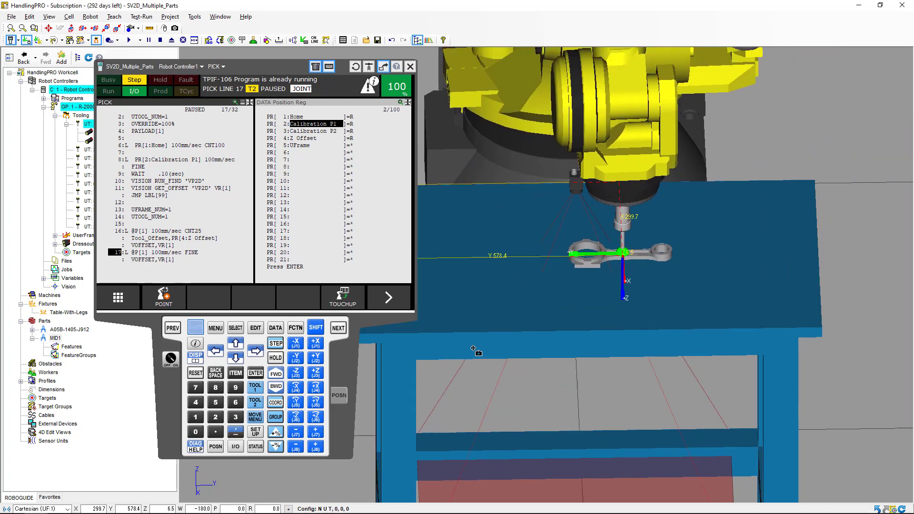
pyautogui.scroll(6, 473, 349)
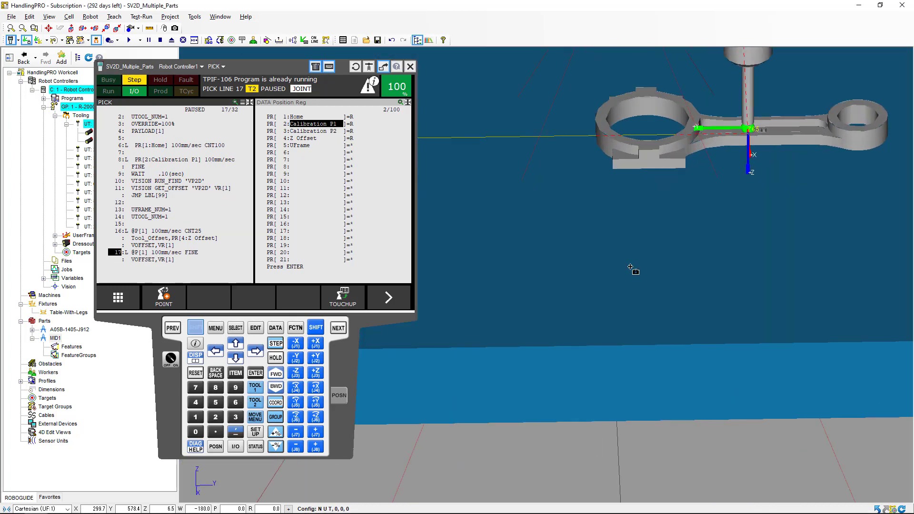
pyautogui.moveTo(630, 268); pyautogui.dragTo(548, 344, button='middle')
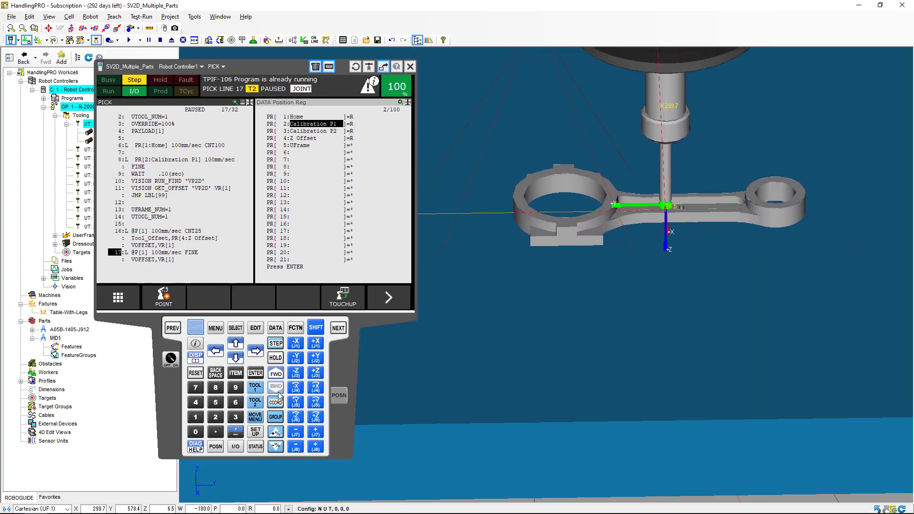
pyautogui.click(281, 374)
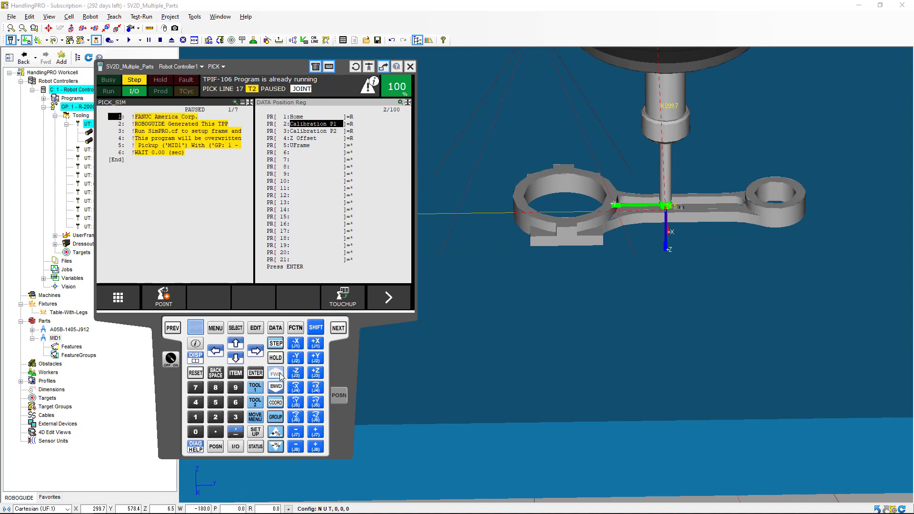
pyautogui.click(281, 376)
pyautogui.click(281, 377)
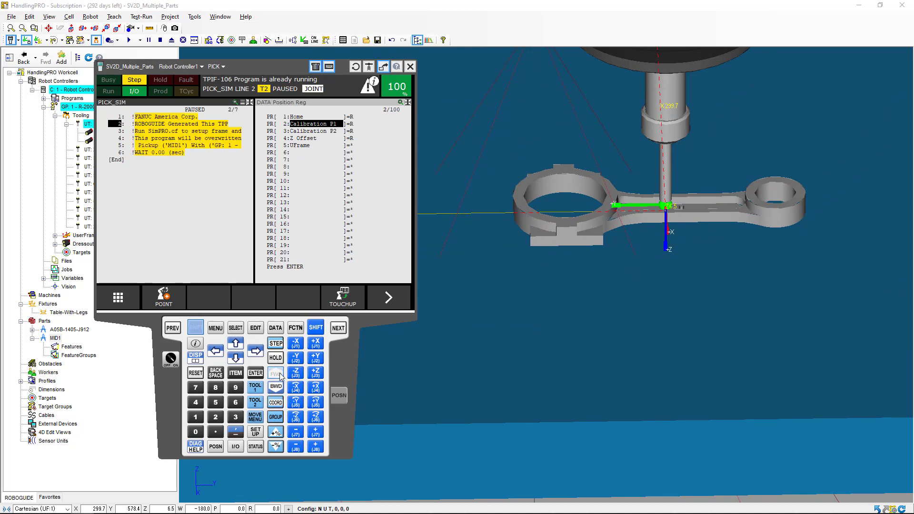
pyautogui.click(280, 376)
pyautogui.click(281, 376)
pyautogui.click(281, 376)
pyautogui.click(281, 375)
pyautogui.click(281, 376)
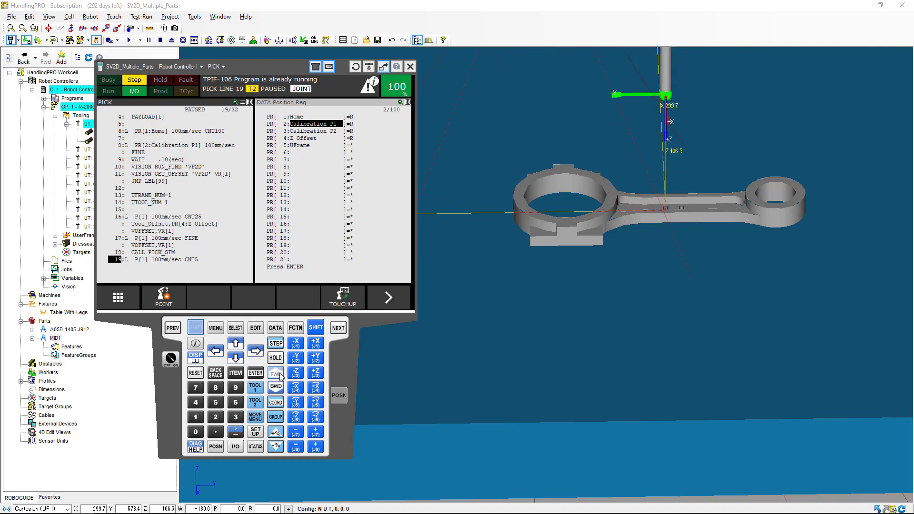
# Step PICK through the retreat, the UFRAME_NUM=0 and UTOOL_NUM=1 selections, and the final Home move to the program's end
pyautogui.click(281, 377)
pyautogui.click(281, 376)
pyautogui.click(281, 376)
pyautogui.click(281, 376)
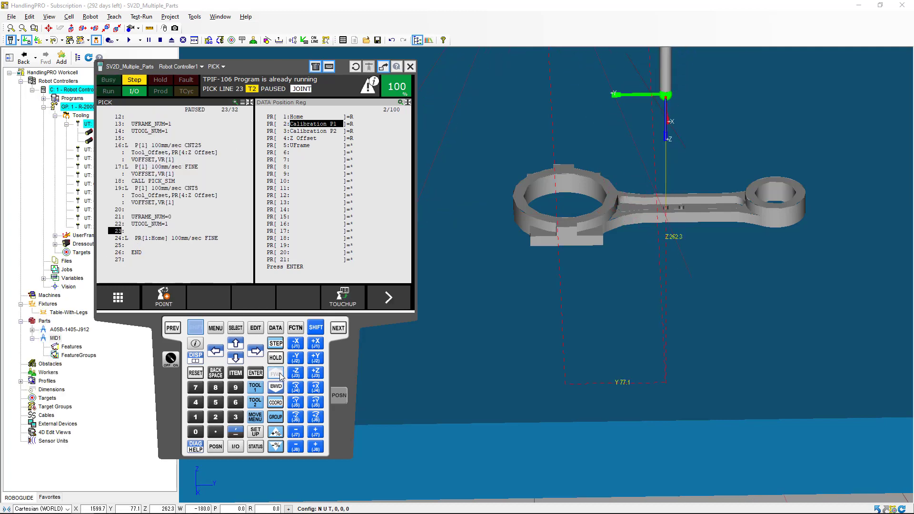
pyautogui.click(281, 377)
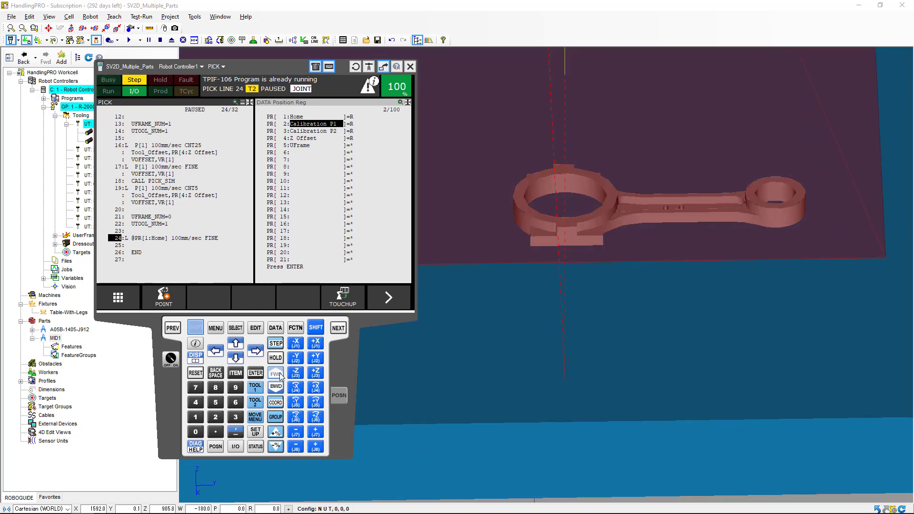
pyautogui.click(281, 376)
pyautogui.click(280, 376)
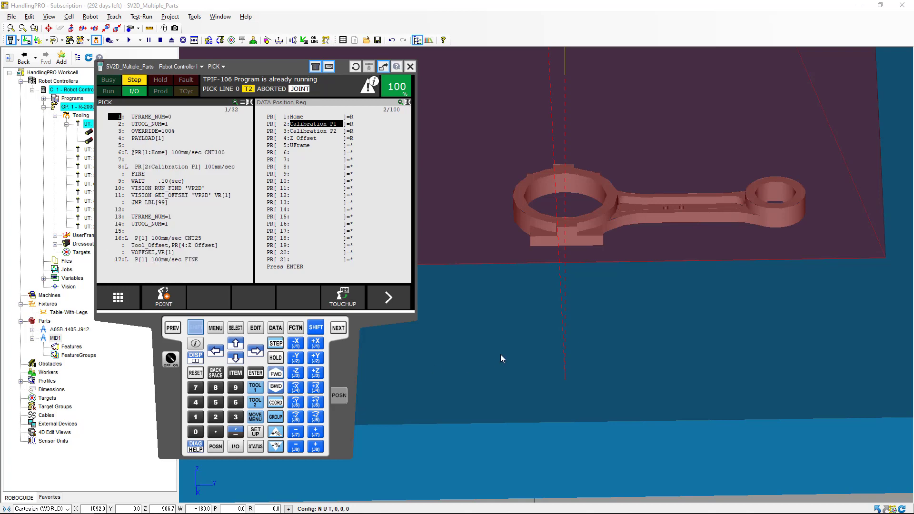
# With the robot and table in view, turn the teach pendant off, minimize it, and start the simulation run of PICK
pyautogui.scroll(-5, 501, 354)
pyautogui.scroll(-5, 500, 353)
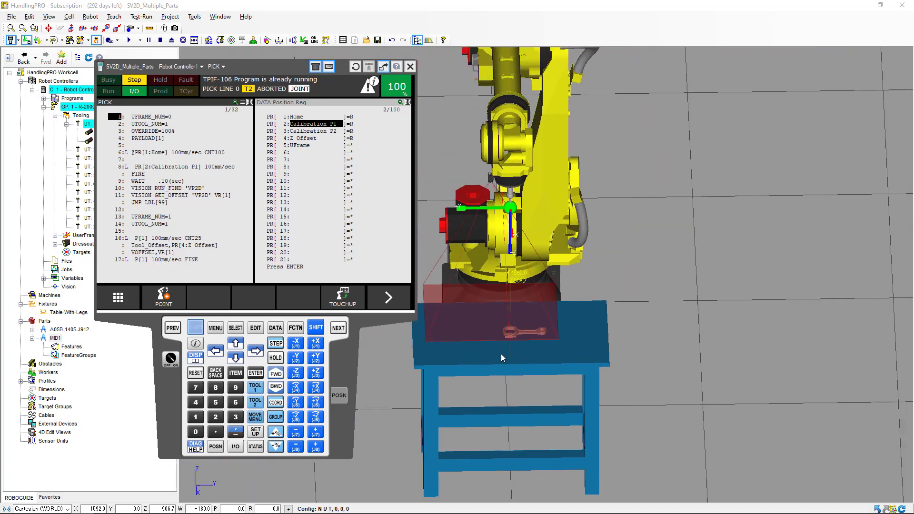
pyautogui.scroll(1, 502, 355)
pyautogui.moveTo(502, 355); pyautogui.dragTo(547, 354, button='middle')
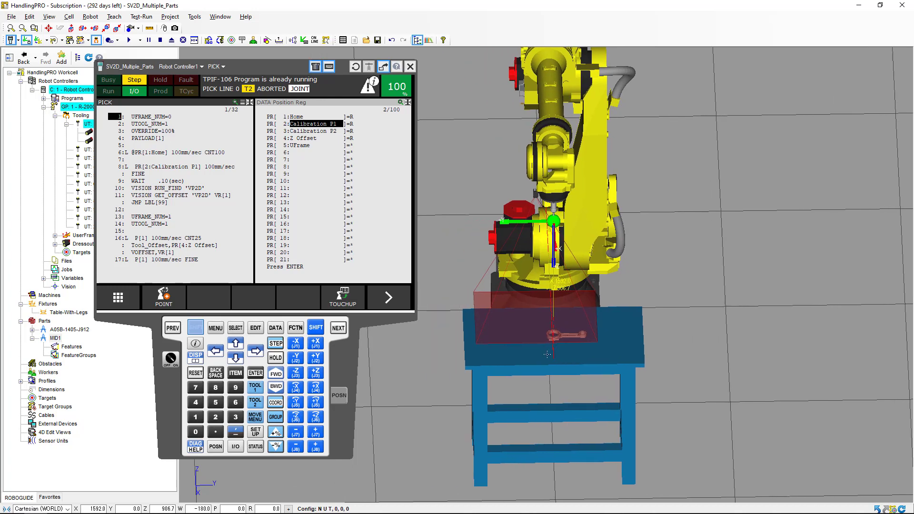
pyautogui.scroll(-1, 548, 353)
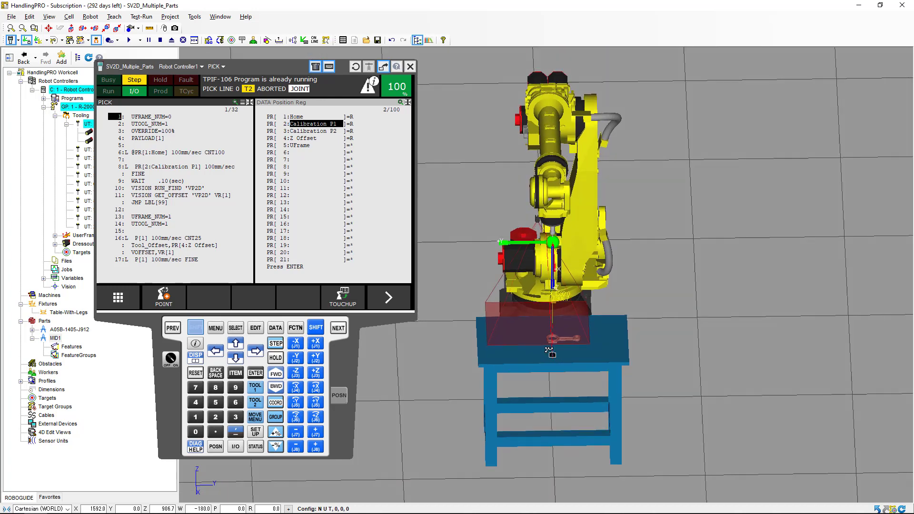
pyautogui.moveTo(549, 352); pyautogui.dragTo(559, 339, button='right')
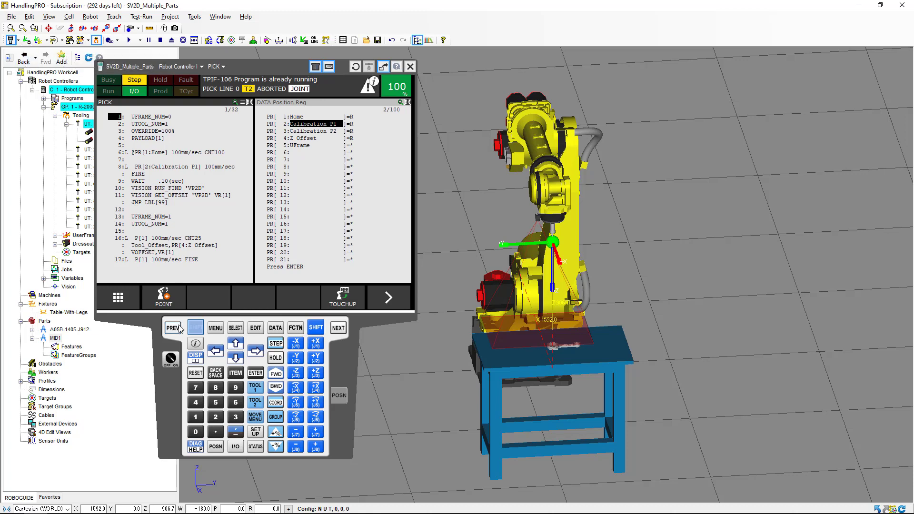
pyautogui.click(196, 327)
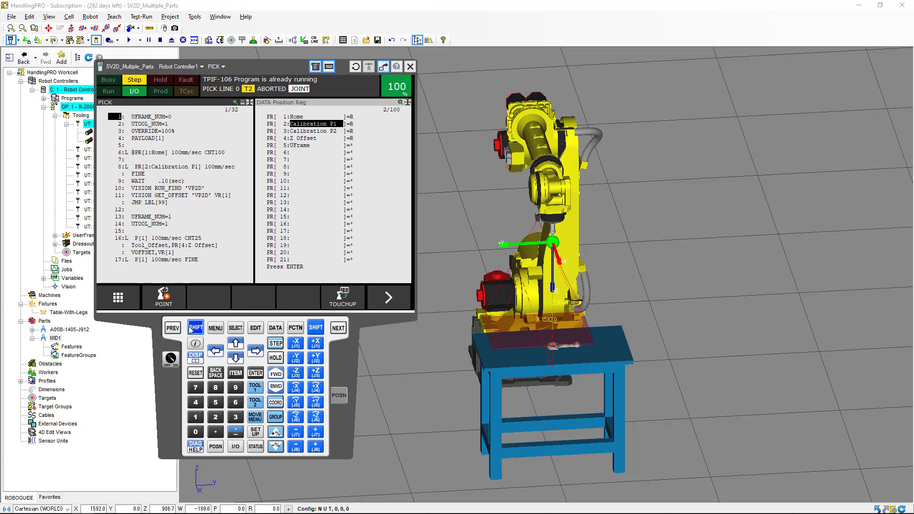
pyautogui.click(175, 360)
pyautogui.rightClick(170, 376)
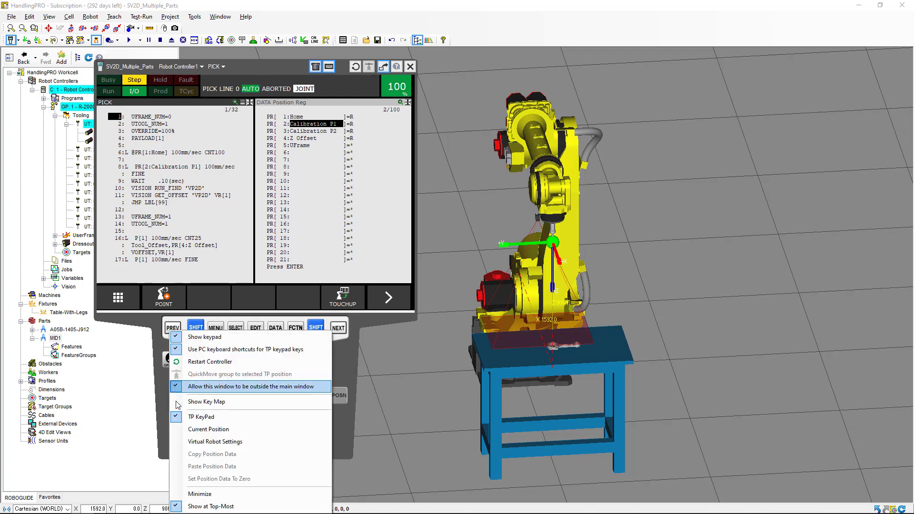
pyautogui.click(199, 493)
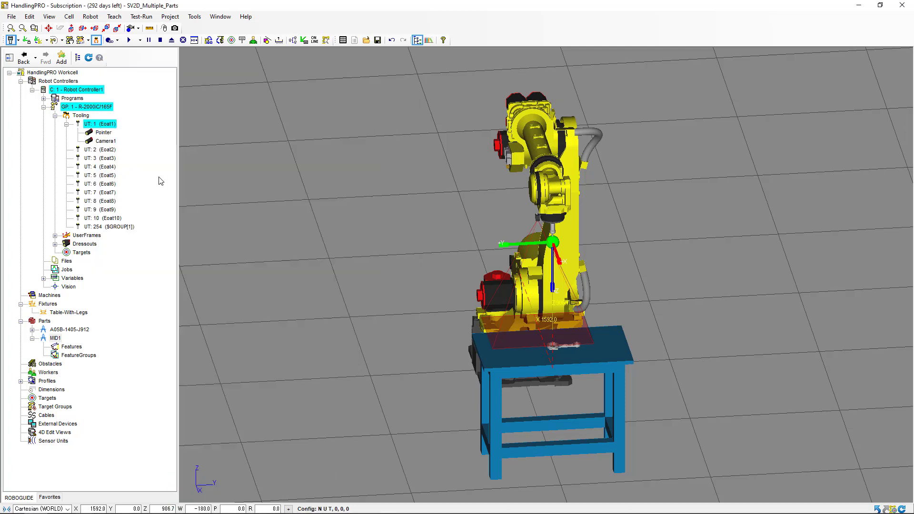
pyautogui.click(128, 40)
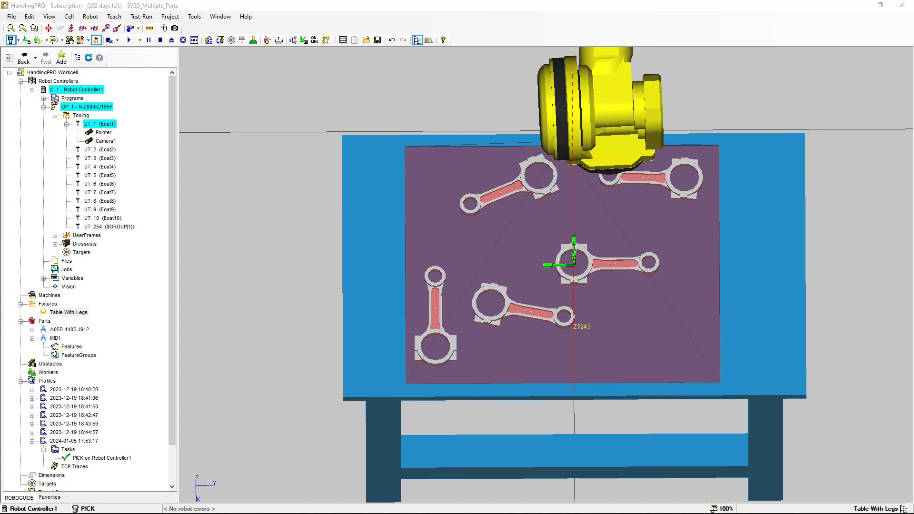
# Minimize the pendant, switch to the VP2D vision setup, snap and find the parts, and review the results and sort key options
pyautogui.hotkey('alt', 'Tab')
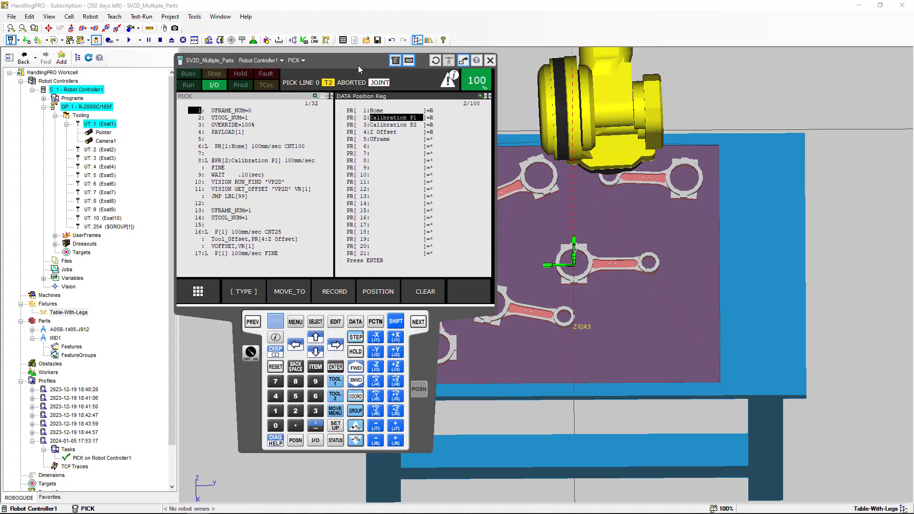
pyautogui.rightClick(247, 396)
pyautogui.click(289, 494)
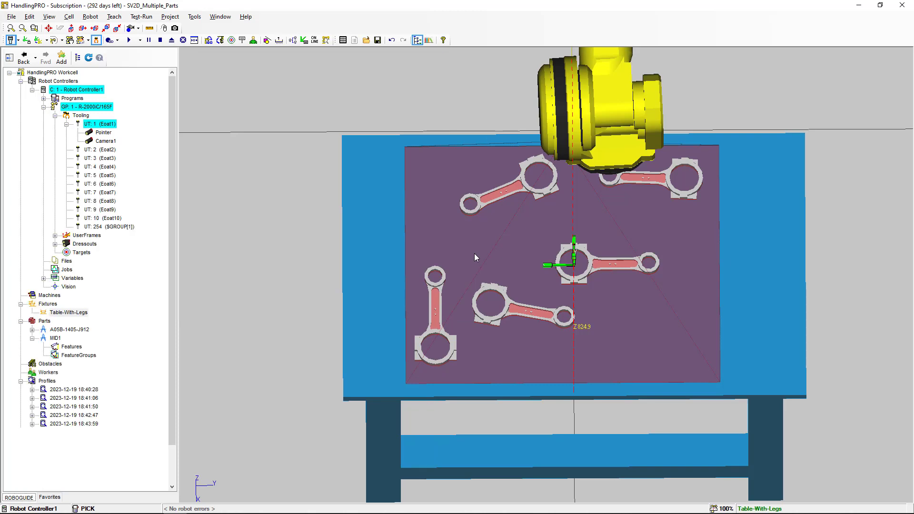
pyautogui.hotkey('alt', 'Tab')
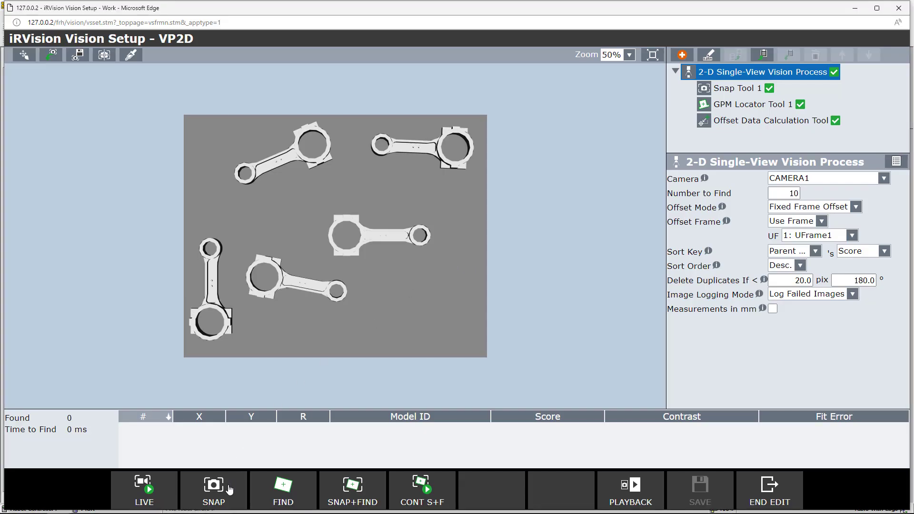
pyautogui.click(227, 490)
pyautogui.click(369, 495)
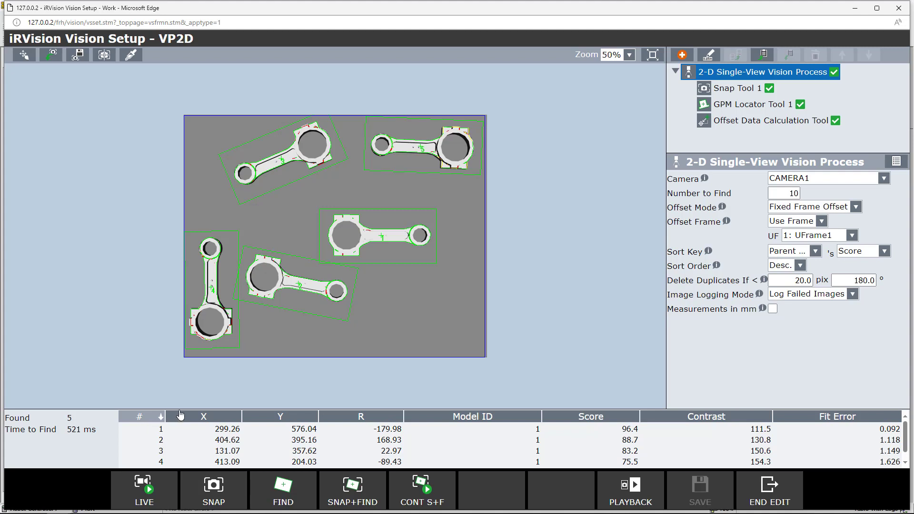
pyautogui.moveTo(181, 408); pyautogui.dragTo(183, 398)
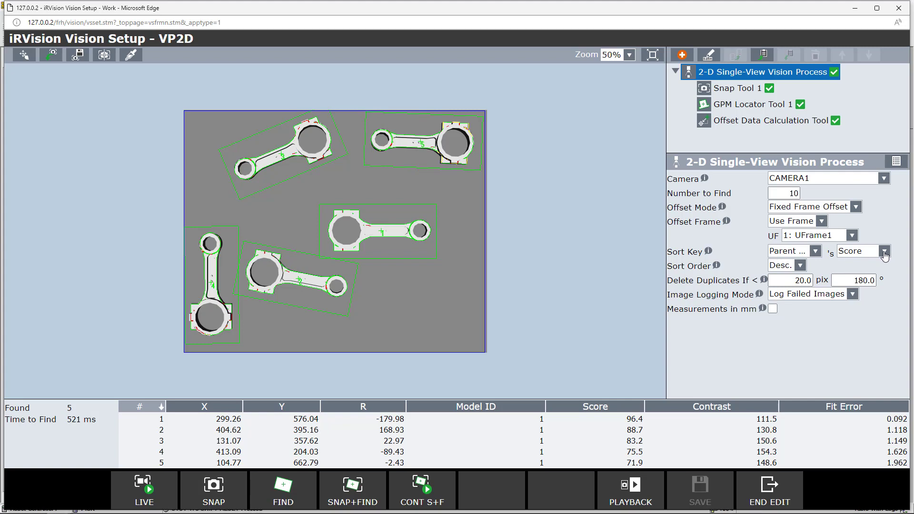
pyautogui.click(883, 252)
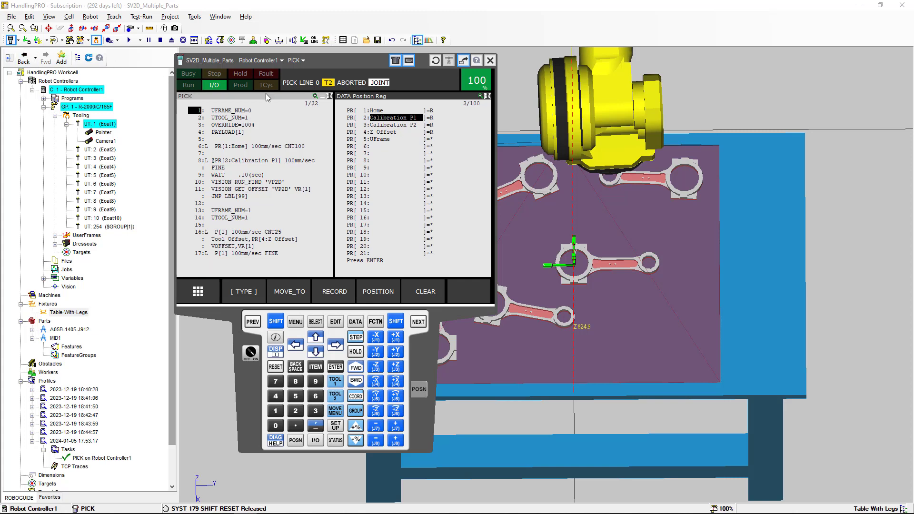
# Insert three blank lines in PICK above the VISION GET_OFFSET instruction on line 11
pyautogui.click(265, 95)
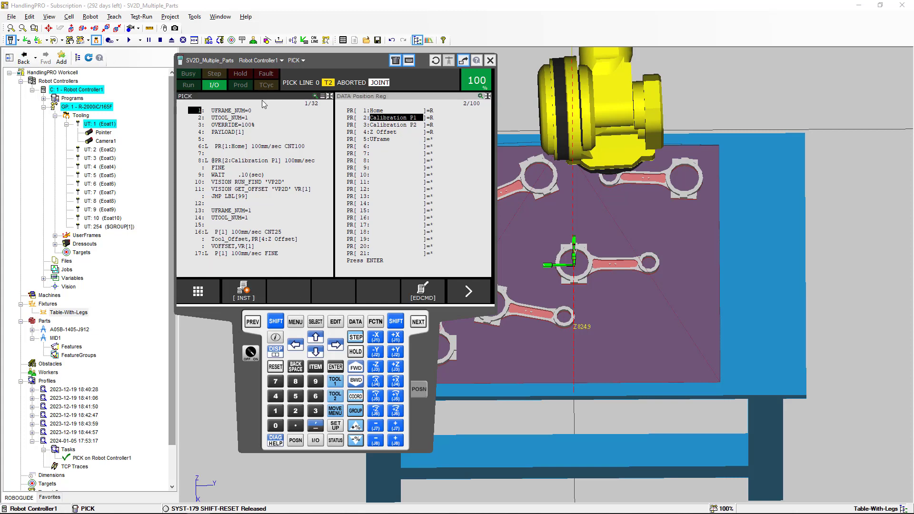
pyautogui.click(200, 190)
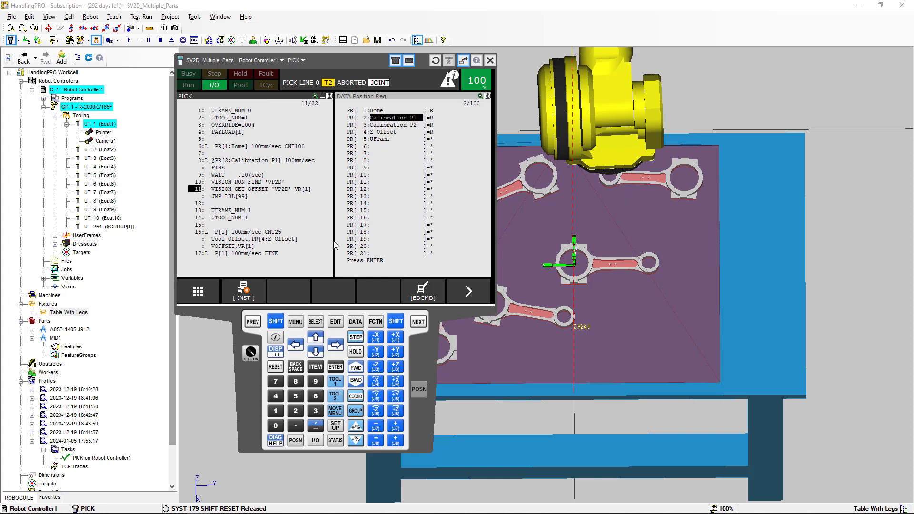
pyautogui.click(423, 292)
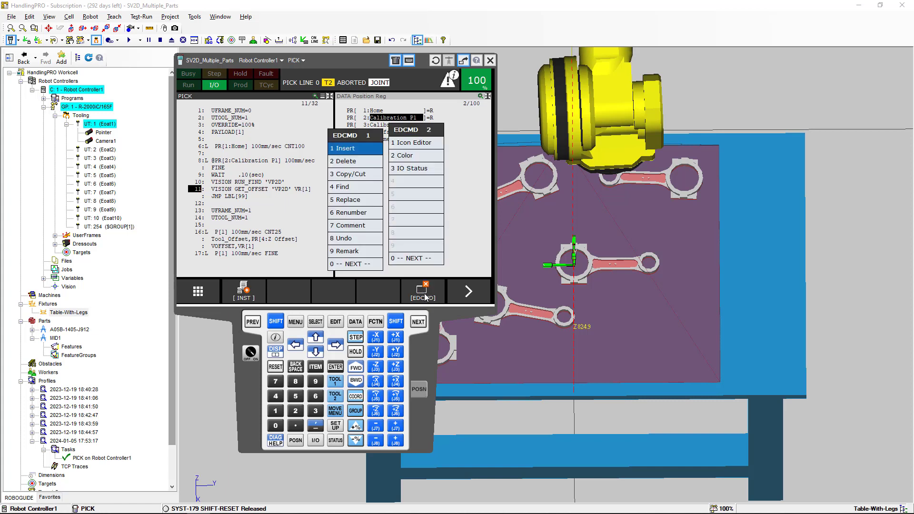
pyautogui.click(339, 365)
pyautogui.click(316, 411)
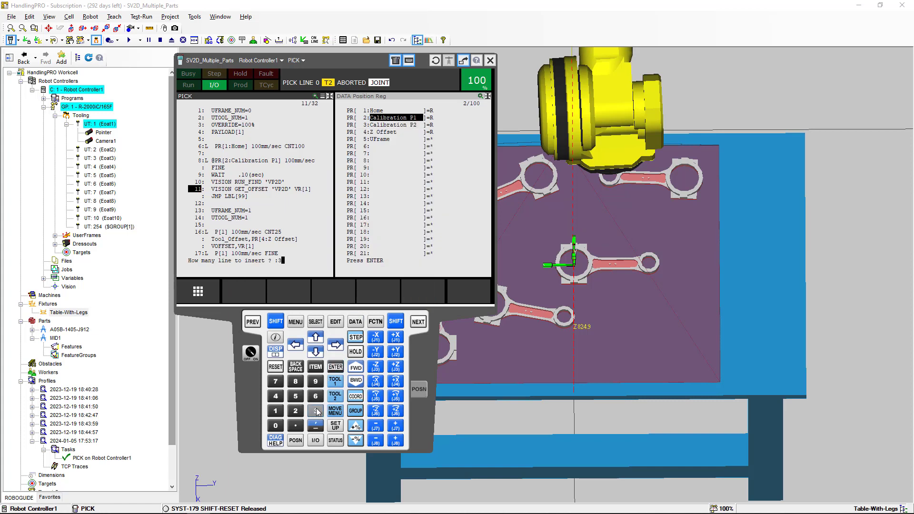
pyautogui.click(336, 366)
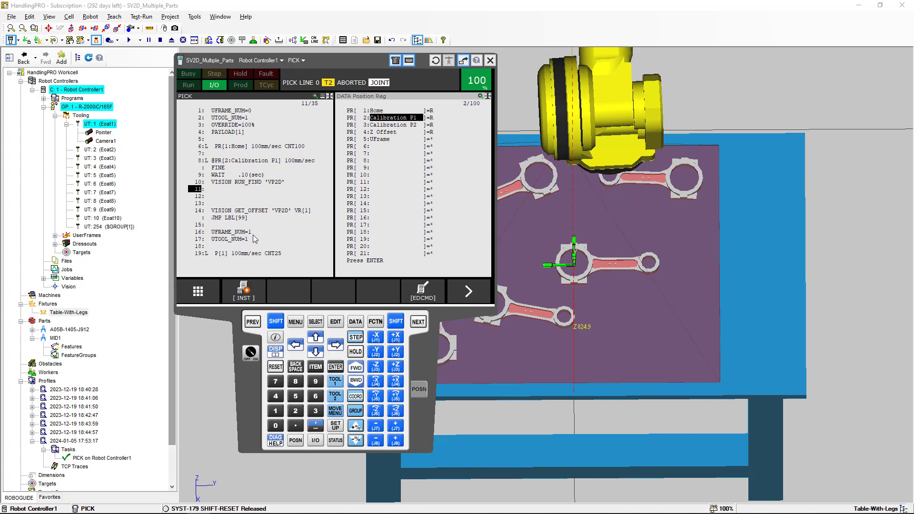
# Add a VISION GET_NFOUND instruction on line 11 for vision process VP2D, storing the number found in R[1]
pyautogui.click(198, 183)
pyautogui.click(199, 190)
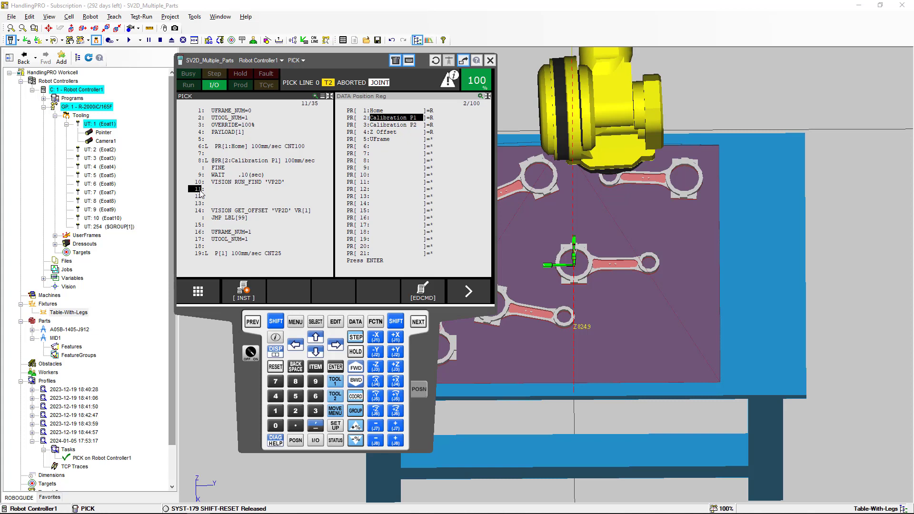
pyautogui.click(252, 297)
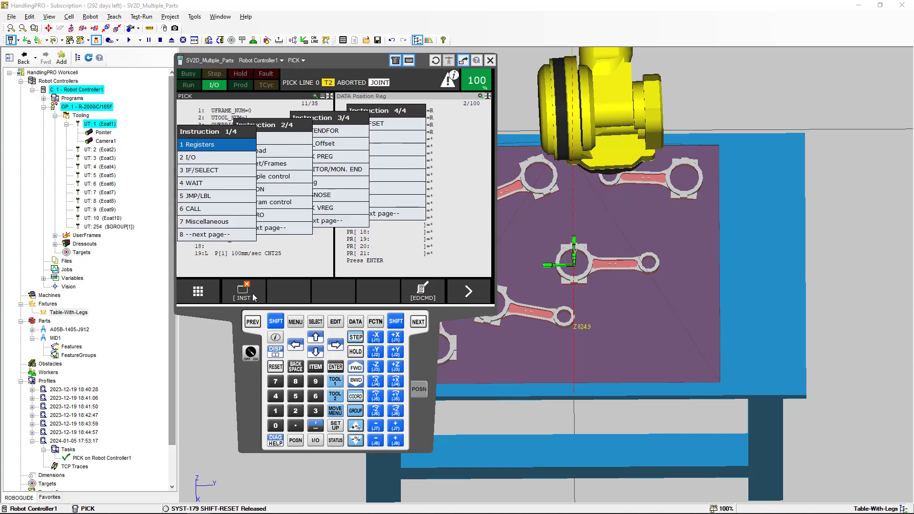
pyautogui.click(243, 235)
pyautogui.click(272, 190)
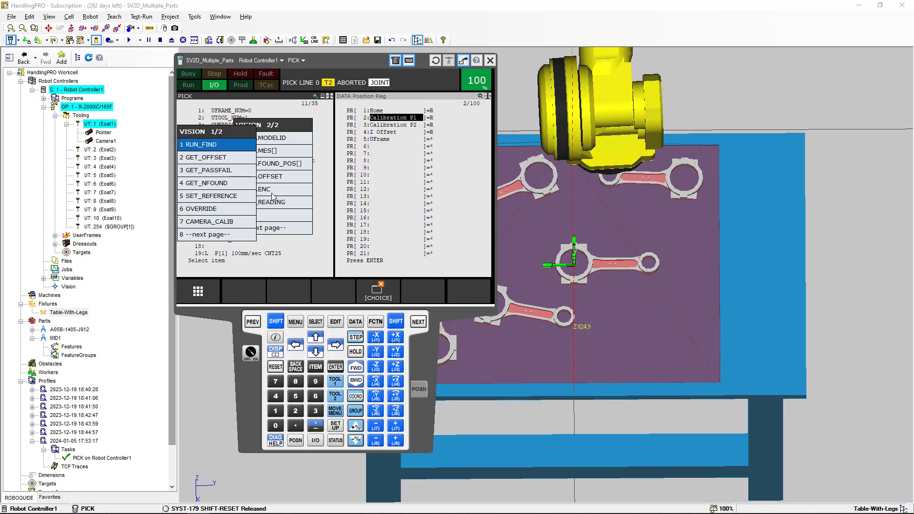
pyautogui.click(235, 185)
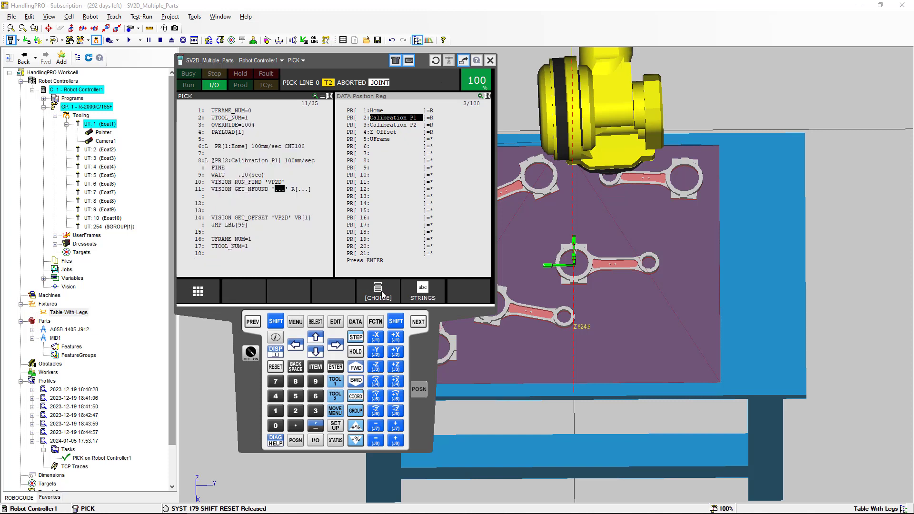
pyautogui.click(381, 293)
pyautogui.click(250, 173)
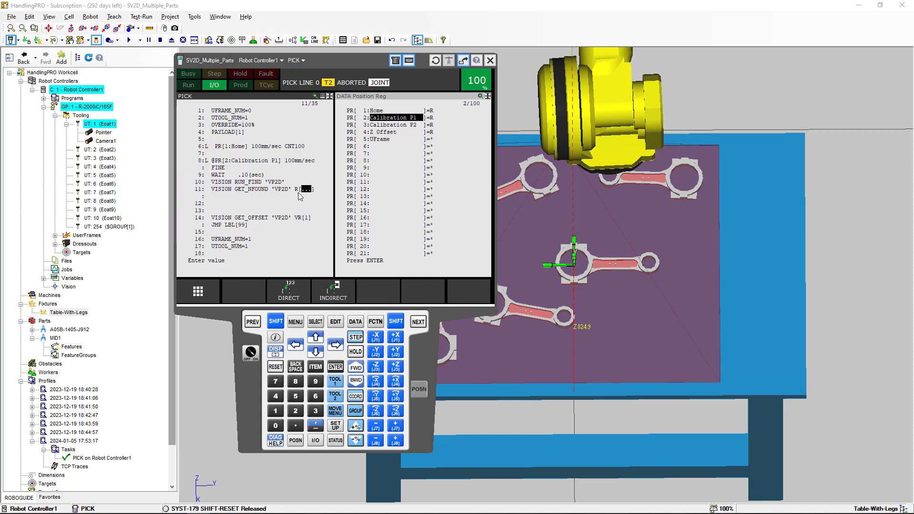
pyautogui.click(275, 410)
pyautogui.click(335, 366)
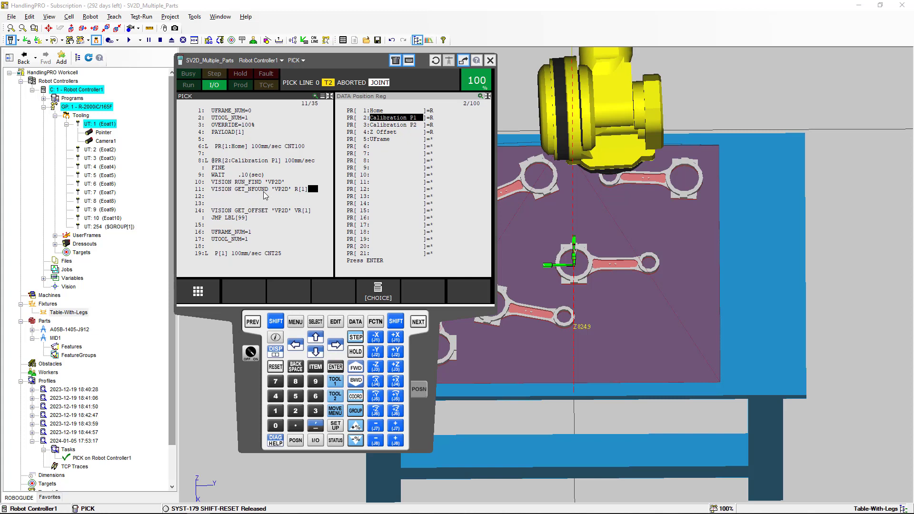
# Insert a FOR instruction on line 13 of PICK, using R[2] as the loop counter
pyautogui.click(203, 204)
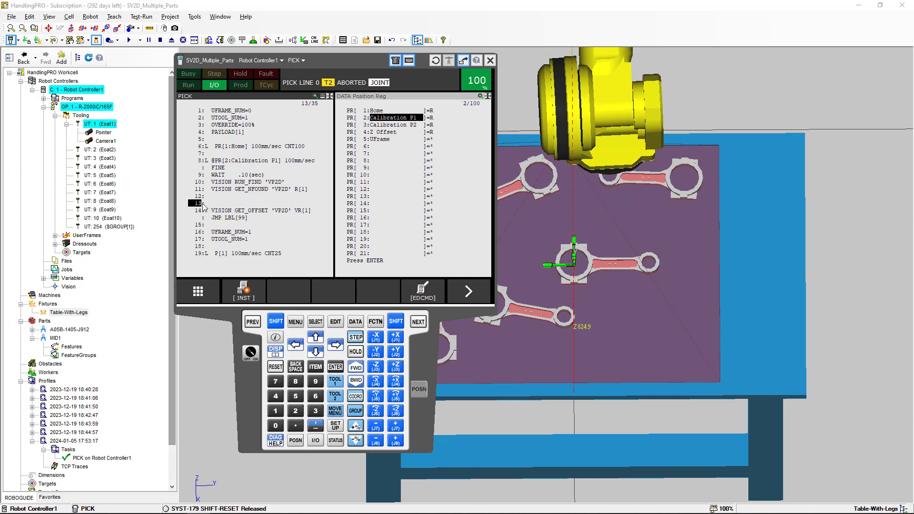
pyautogui.click(245, 293)
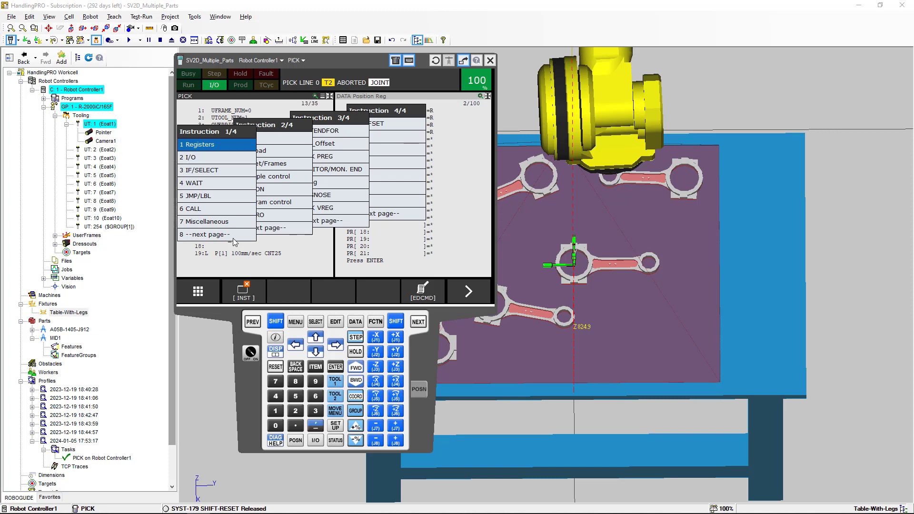
pyautogui.click(235, 238)
pyautogui.click(285, 229)
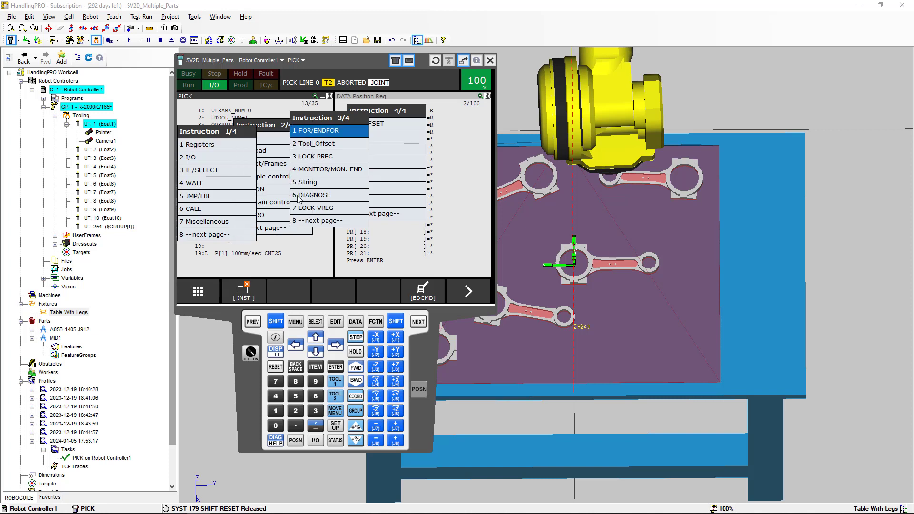
pyautogui.click(317, 136)
pyautogui.click(239, 151)
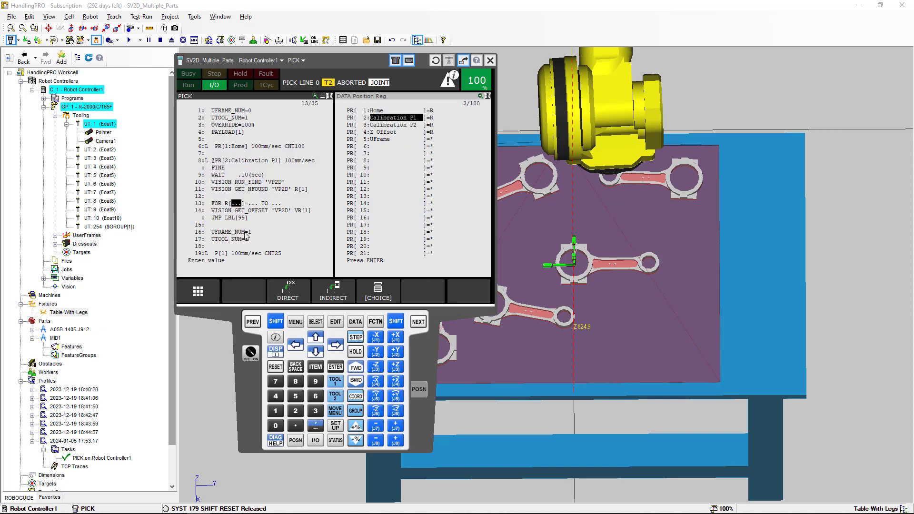
pyautogui.click(295, 409)
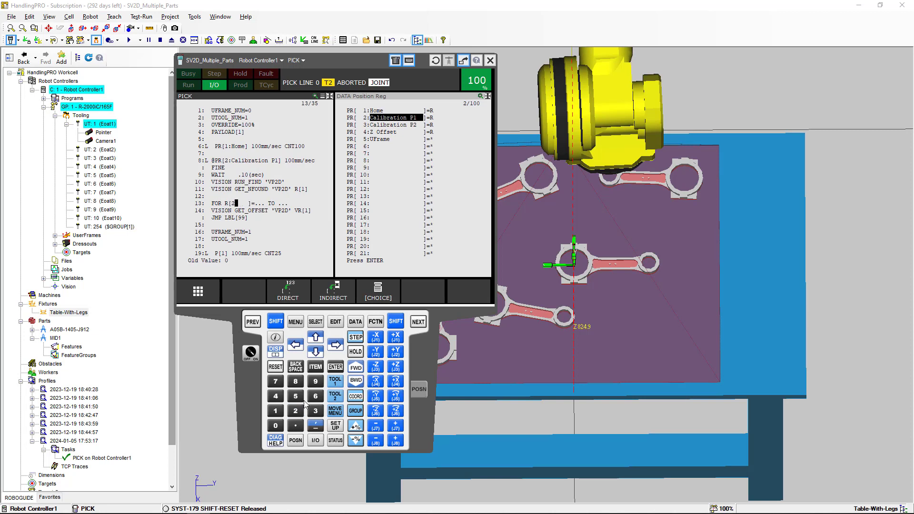
pyautogui.click(335, 367)
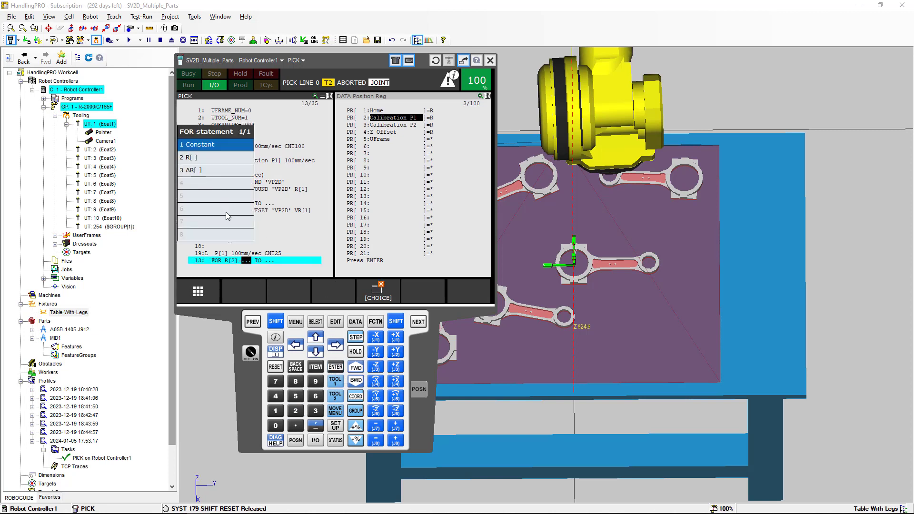
# Set the line 13 FOR loop to count from the constant 1 up to register R[1]
pyautogui.click(227, 145)
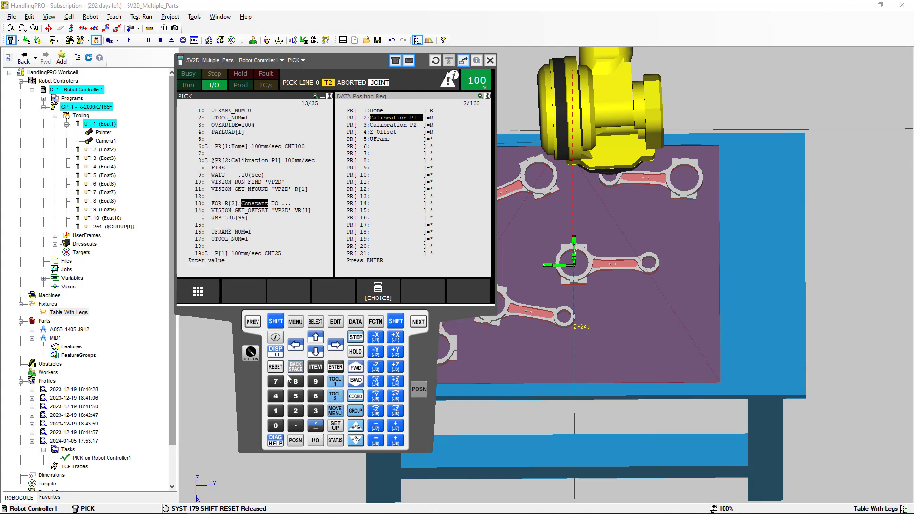
pyautogui.click(275, 411)
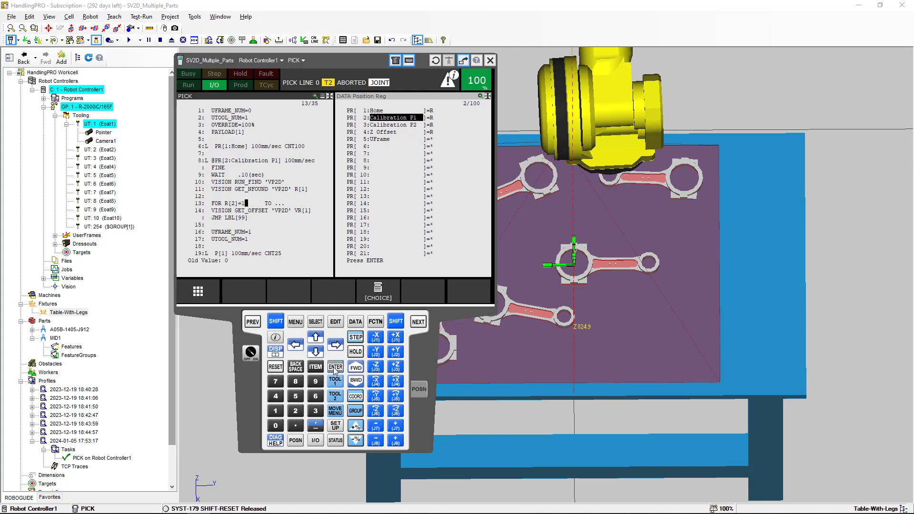
pyautogui.click(335, 366)
pyautogui.click(262, 203)
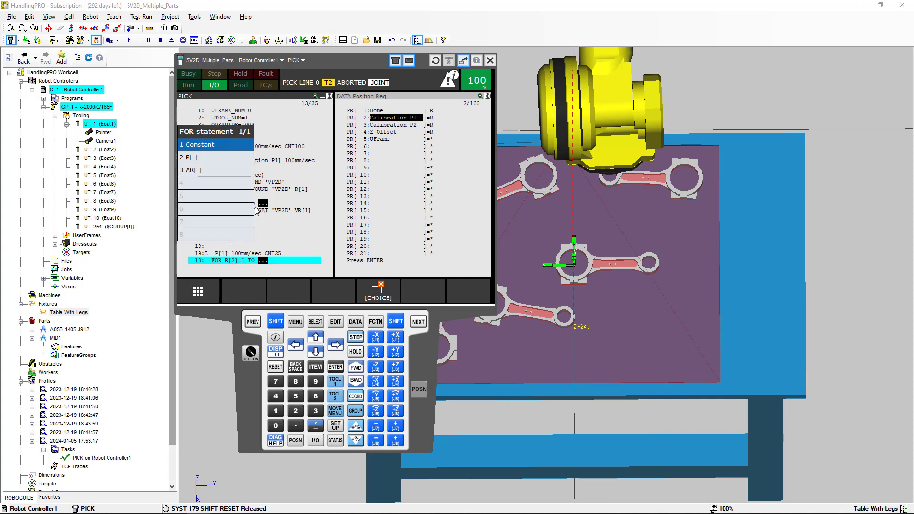
pyautogui.click(207, 158)
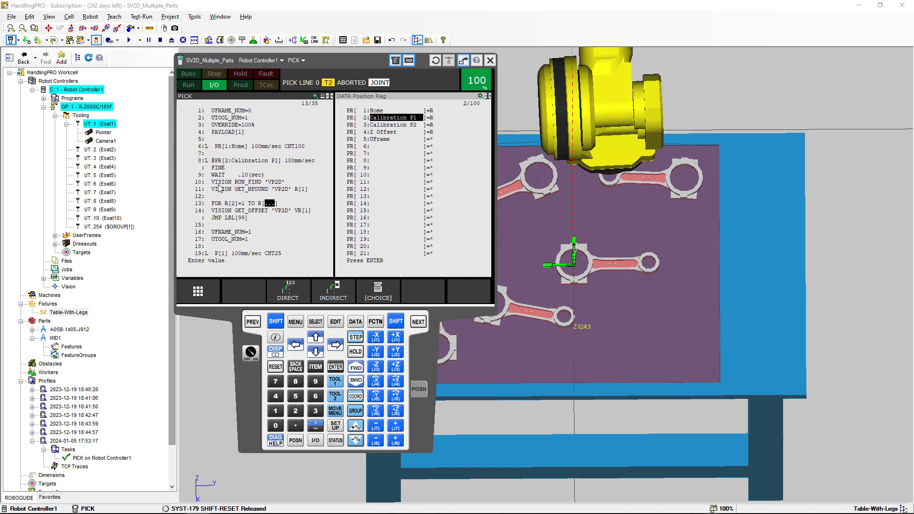
pyautogui.click(275, 410)
pyautogui.click(333, 368)
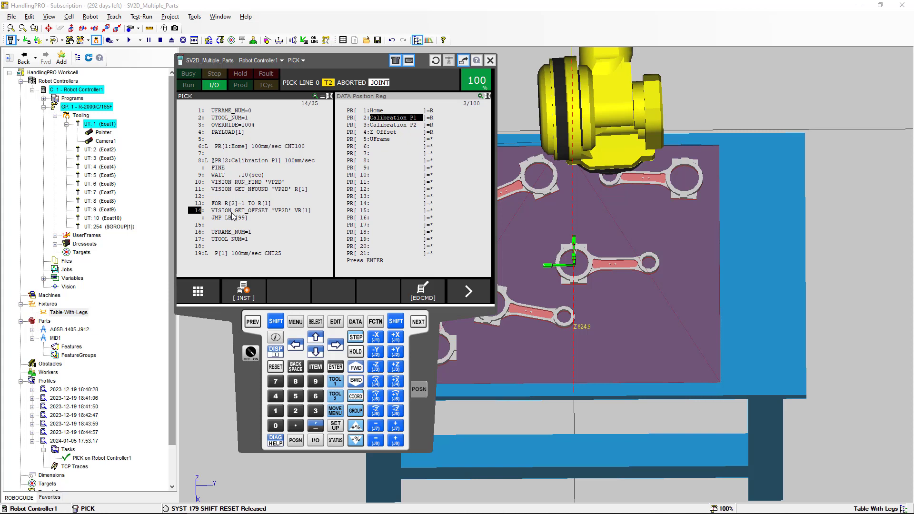
# Insert an ENDFOR instruction on line 28 of PICK, after the move to PR[1:Home]
pyautogui.click(317, 353)
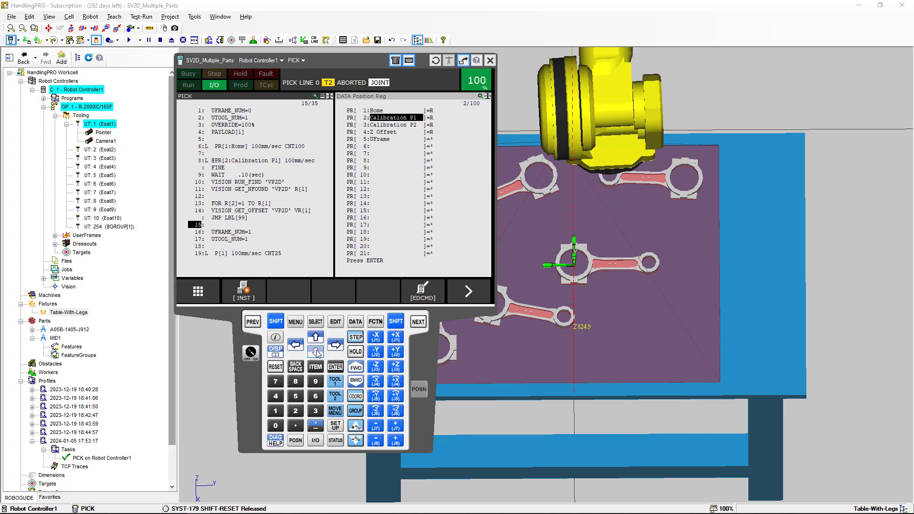
pyautogui.click(317, 353)
pyautogui.click(316, 352)
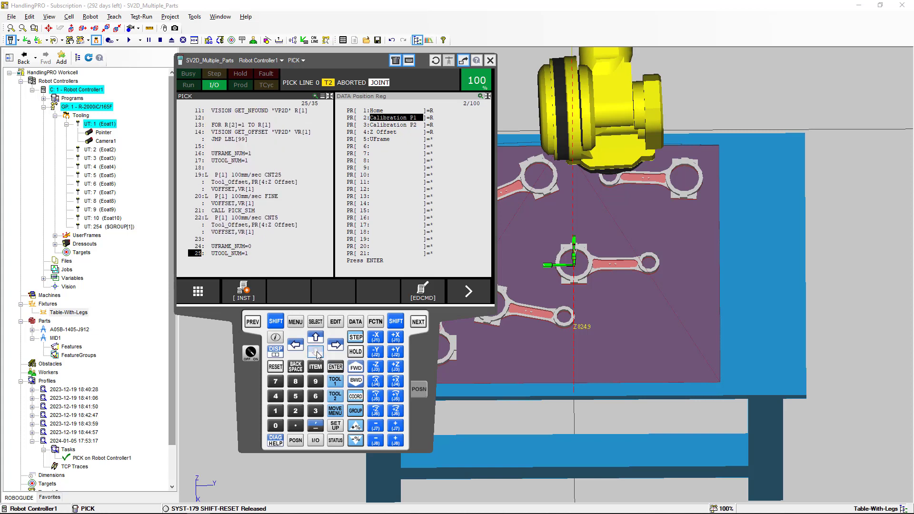
pyautogui.click(316, 352)
pyautogui.click(316, 352)
pyautogui.click(316, 353)
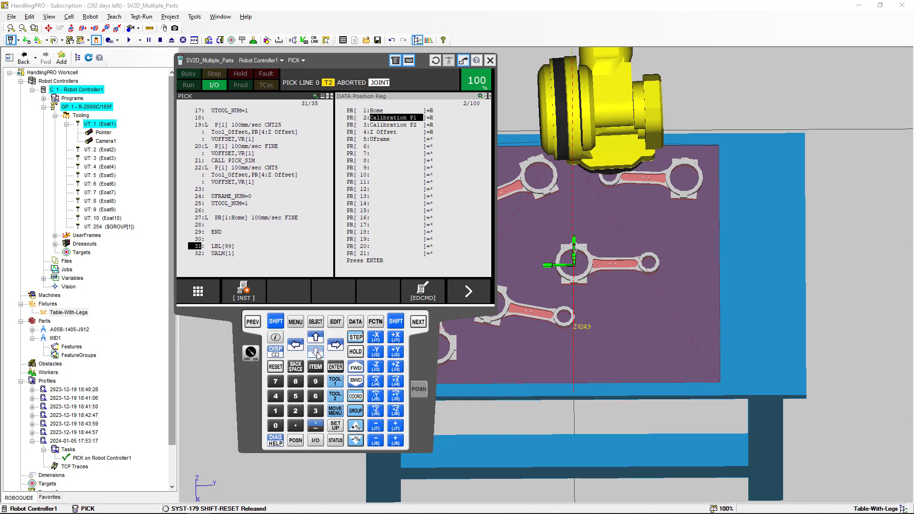
pyautogui.click(317, 339)
pyautogui.click(317, 339)
pyautogui.click(316, 338)
pyautogui.click(260, 289)
pyautogui.click(243, 236)
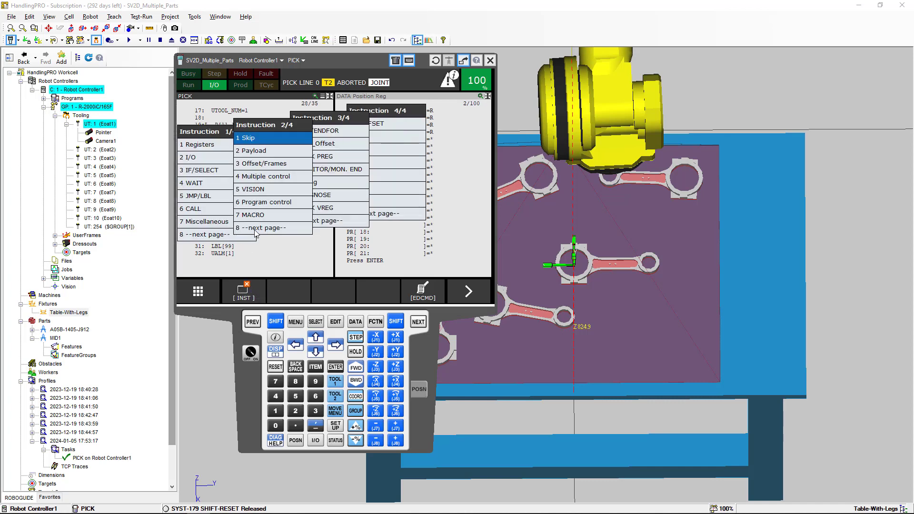
pyautogui.click(259, 230)
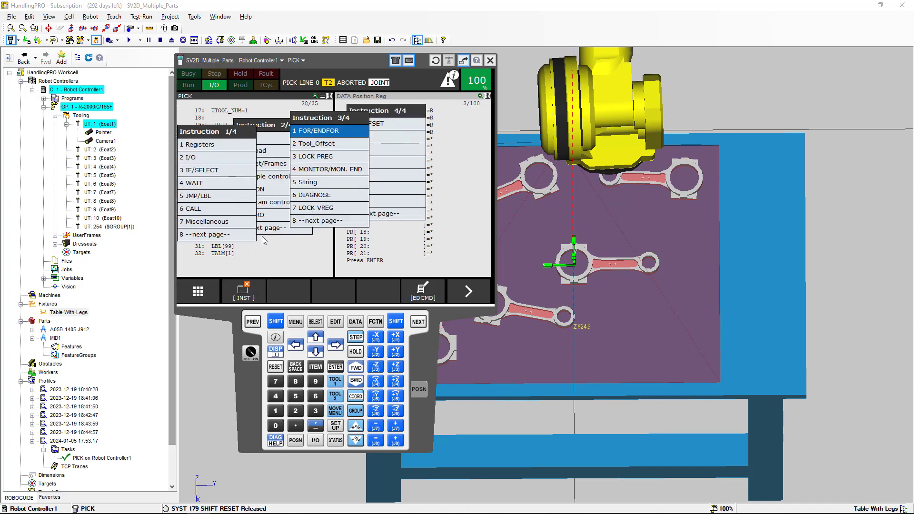
pyautogui.click(303, 131)
pyautogui.click(227, 160)
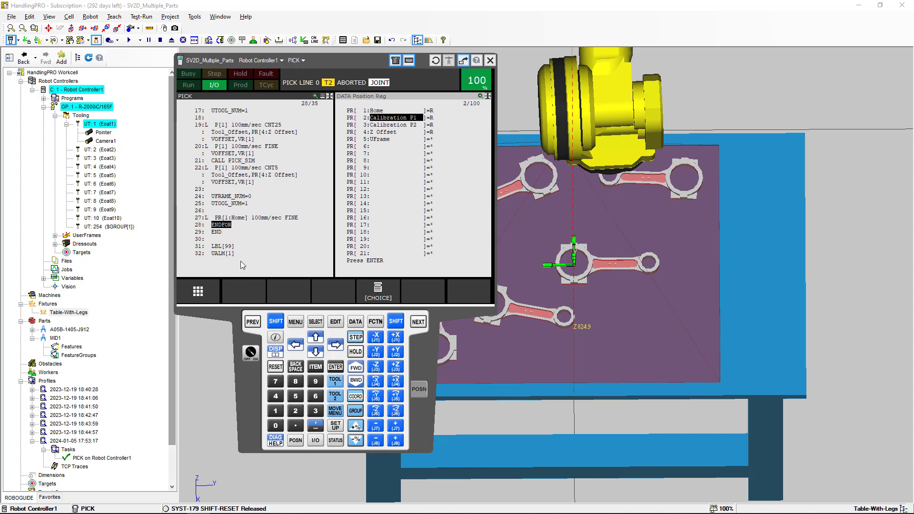
# Run PICK forward from line 1 with the parts table in view, and review the vision instructions on lines 10 and 11
pyautogui.click(275, 322)
pyautogui.click(315, 337)
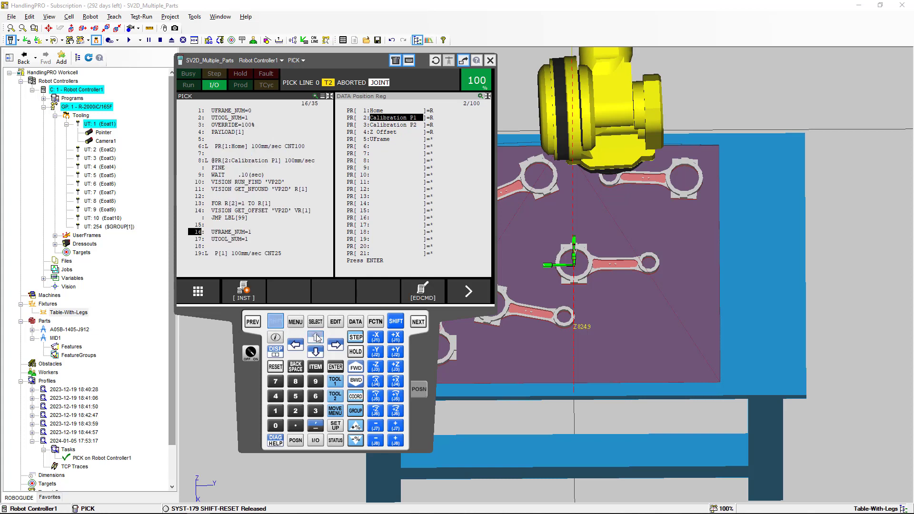
pyautogui.click(316, 338)
pyautogui.moveTo(327, 67); pyautogui.dragTo(207, 85)
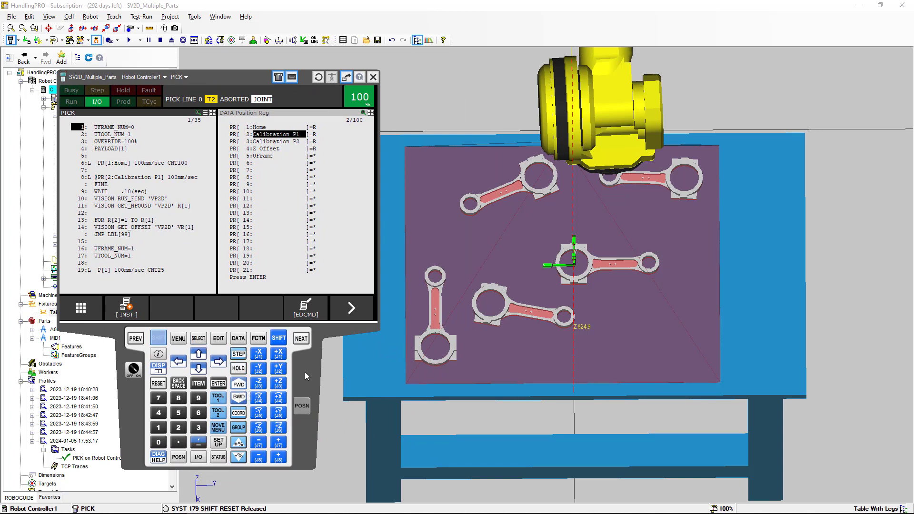
pyautogui.moveTo(381, 365); pyautogui.dragTo(384, 335, button='right')
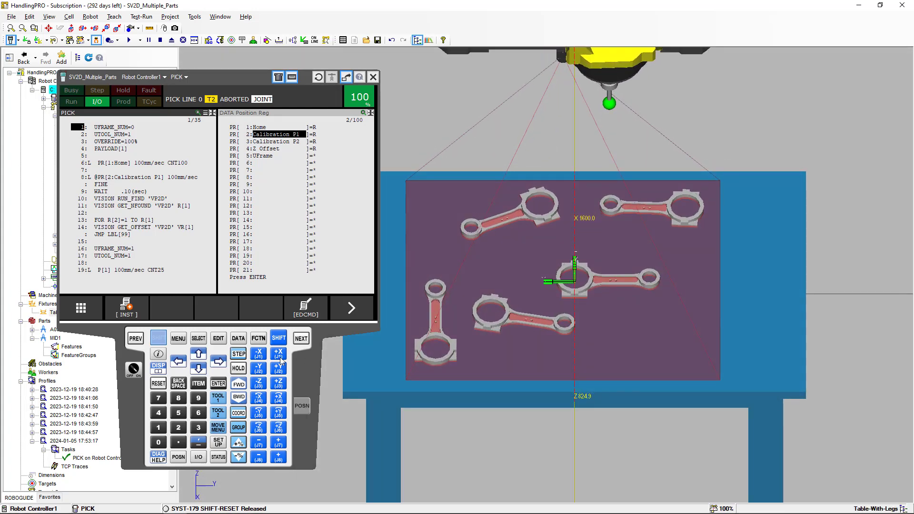
pyautogui.click(244, 385)
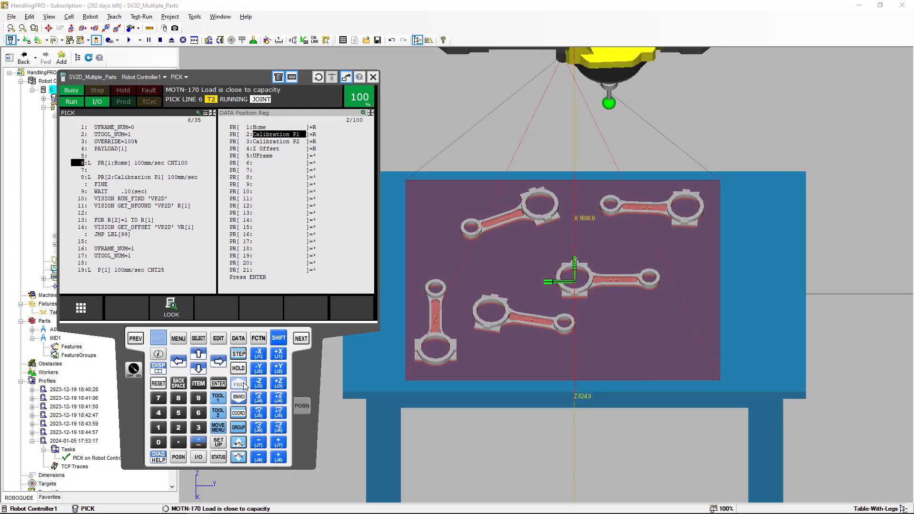
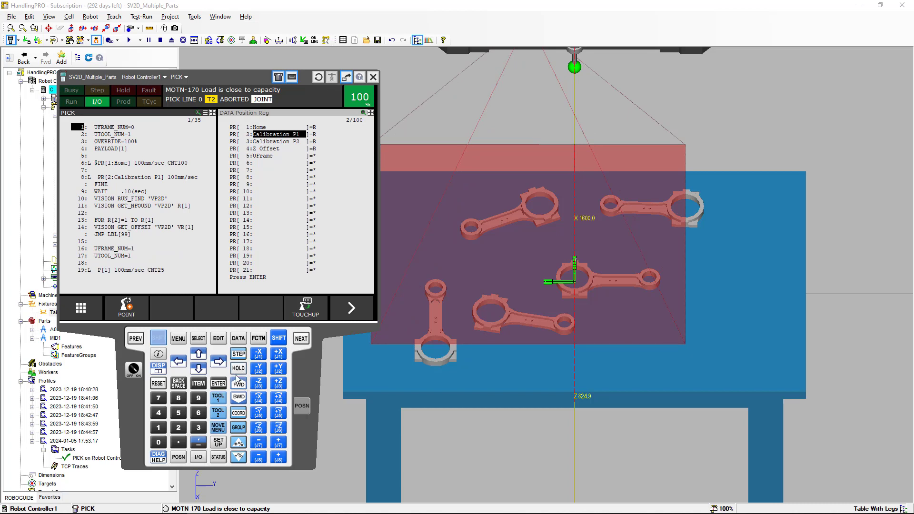
pyautogui.click(84, 201)
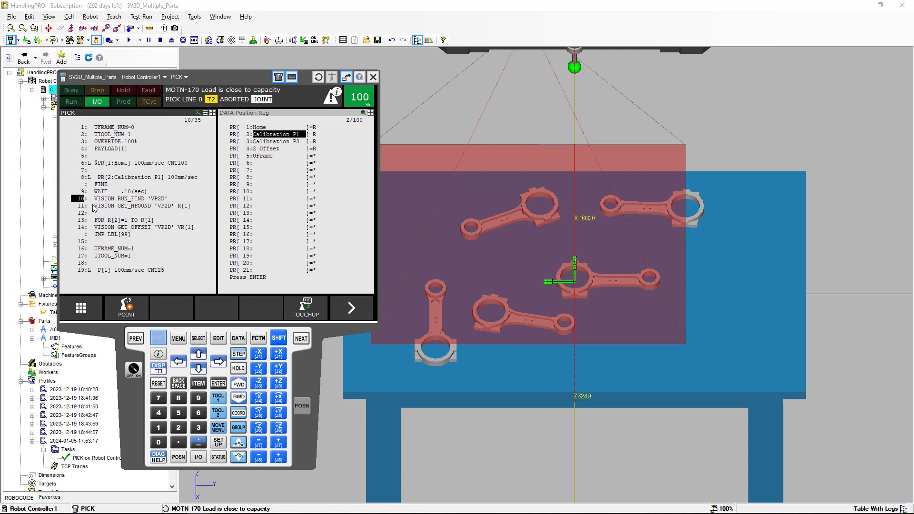
pyautogui.click(85, 207)
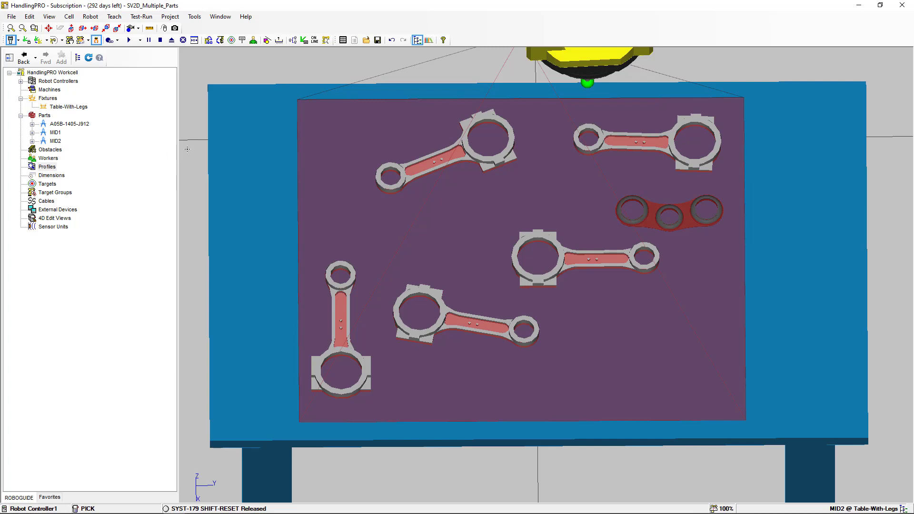
# Switch to the VP2D vision setup and add a second GPM Locator Tool named GPM Locator Tool 2
pyautogui.hotkey('alt', 'Tab')
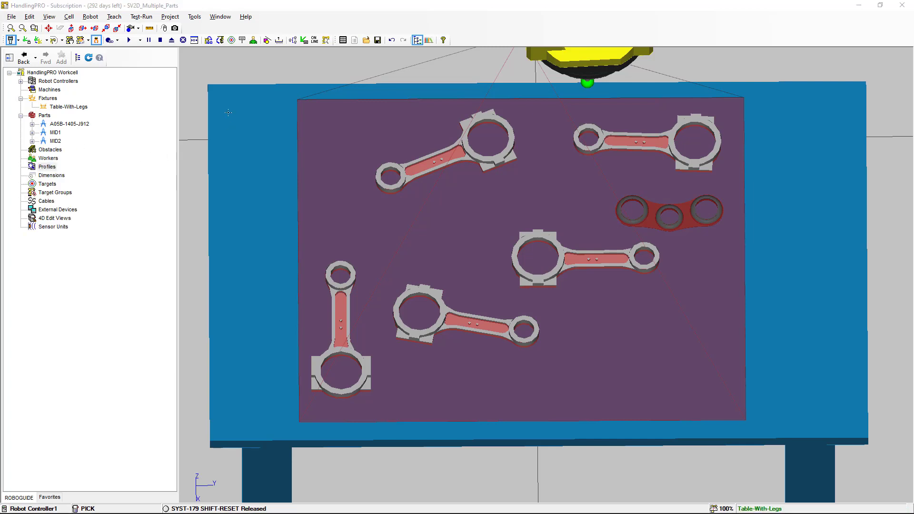
pyautogui.hotkey('alt', 'Tab')
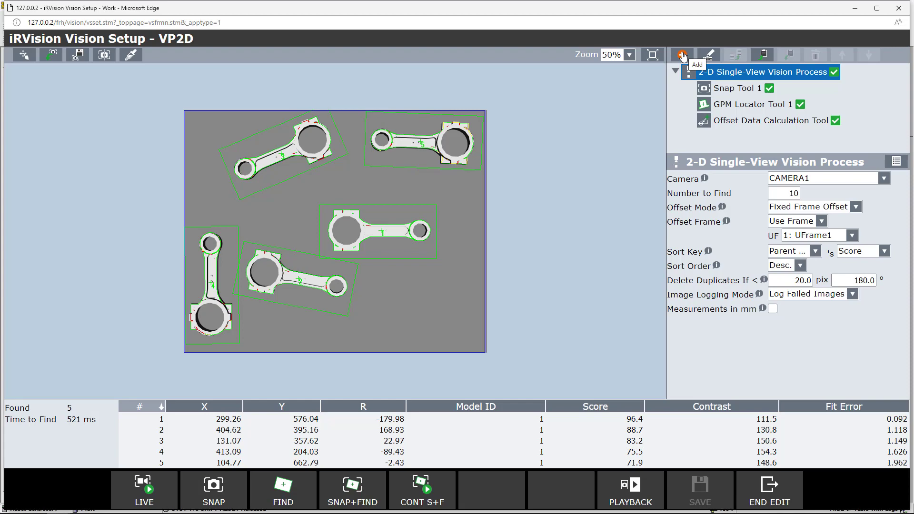
pyautogui.click(682, 55)
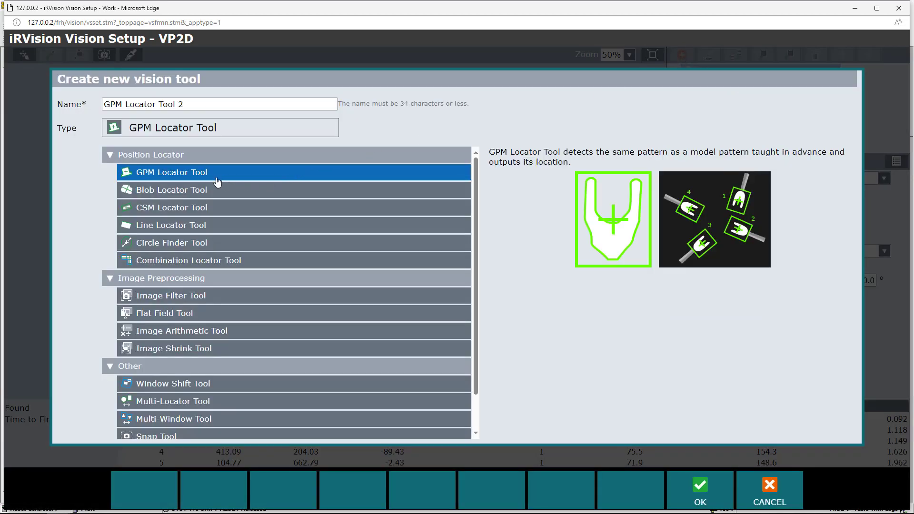
pyautogui.click(700, 490)
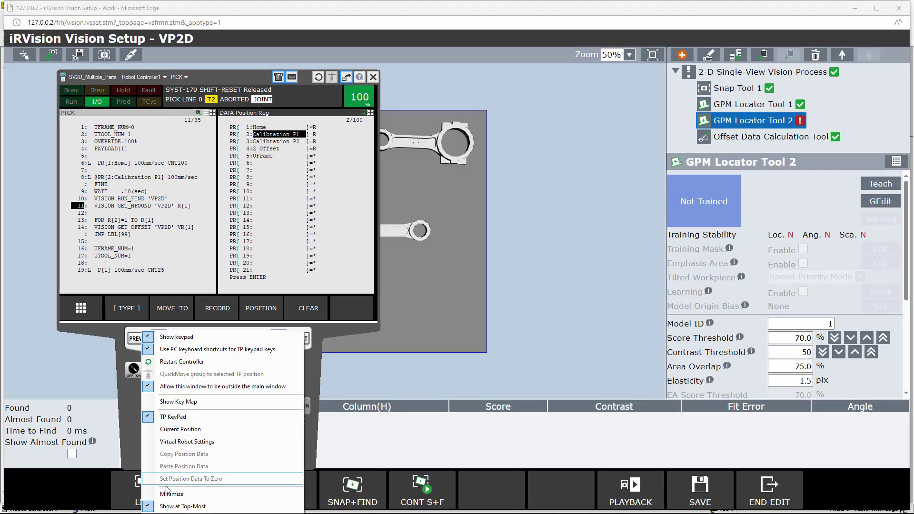
# Snap a new image and teach the GPM Locator Tool 2 model with a window enclosing the dark three-hole part
pyautogui.click(213, 495)
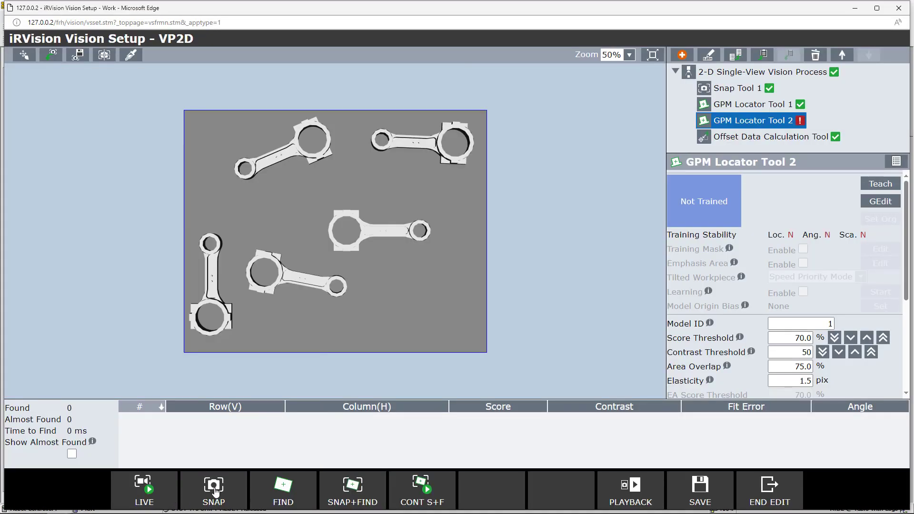
pyautogui.click(214, 494)
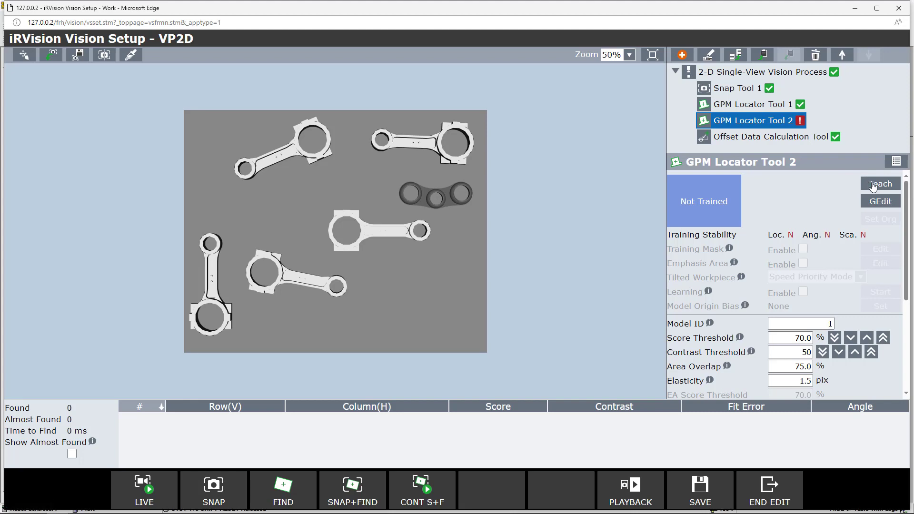
pyautogui.click(873, 186)
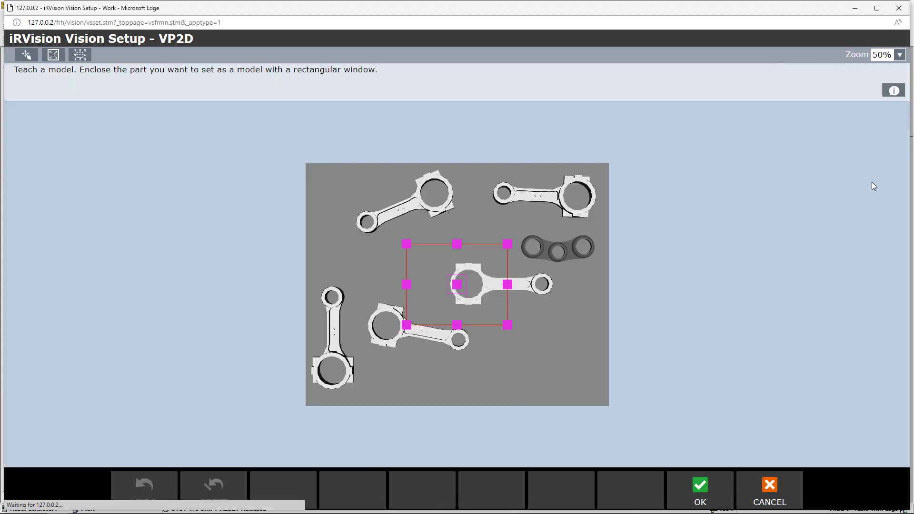
pyautogui.moveTo(462, 284); pyautogui.dragTo(548, 265)
pyautogui.moveTo(498, 299); pyautogui.dragTo(561, 269)
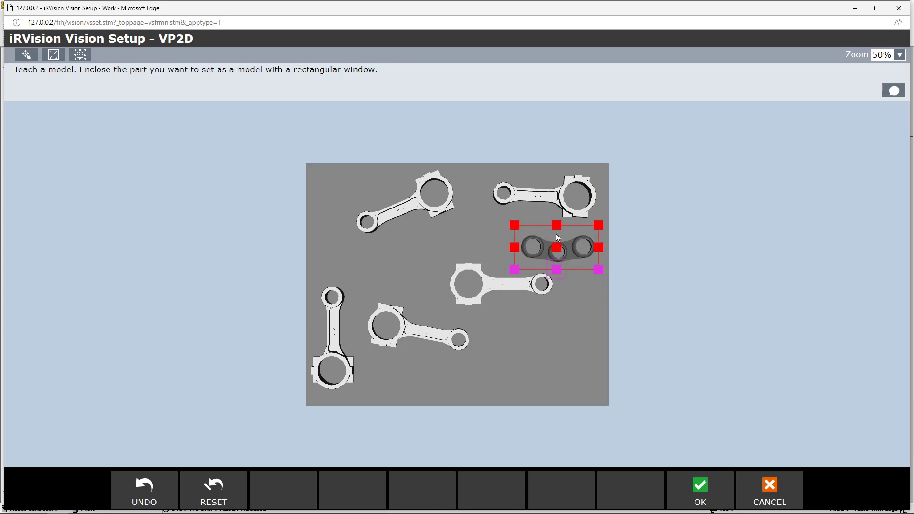
pyautogui.moveTo(556, 225); pyautogui.dragTo(555, 230)
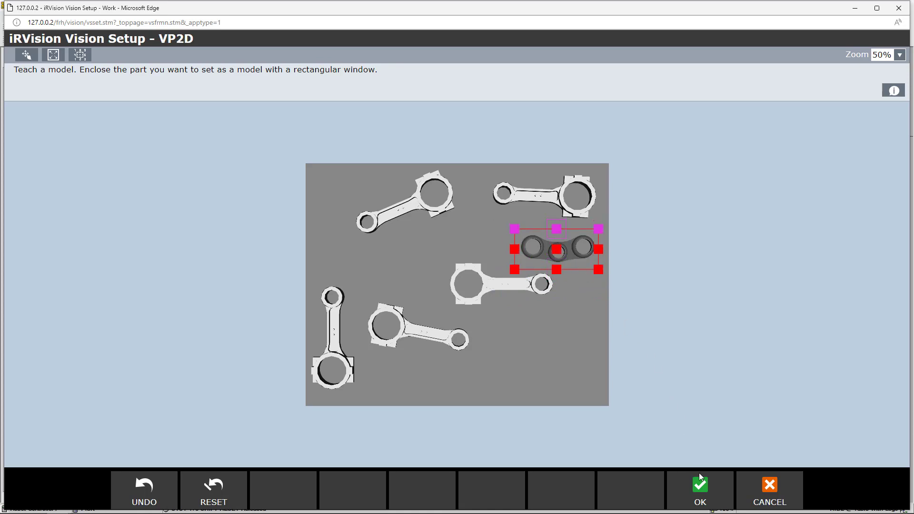
pyautogui.click(700, 485)
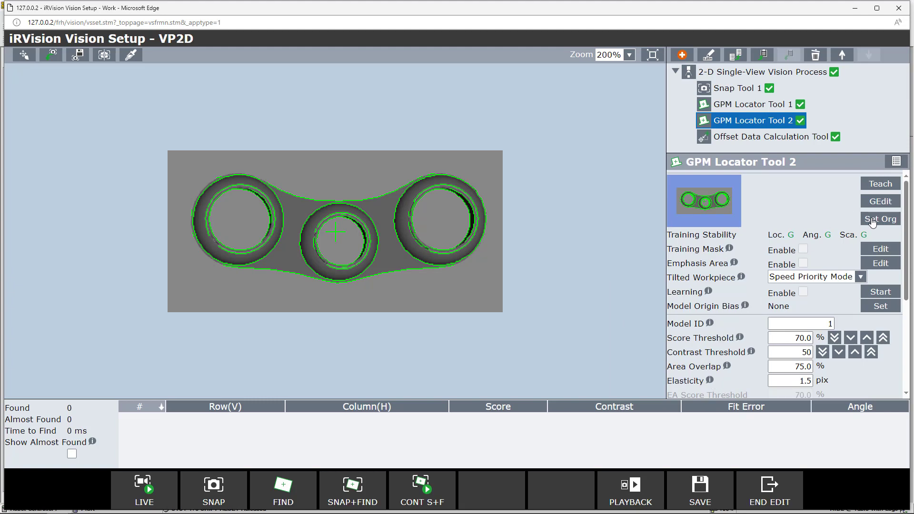
# Set the GPM Locator Tool 2 model origin to the centre of the part's middle hole
pyautogui.click(871, 221)
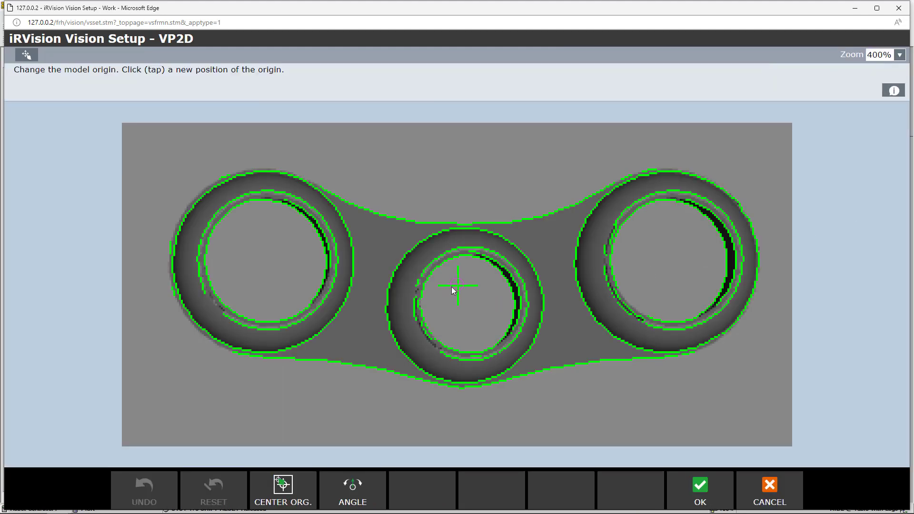
pyautogui.click(468, 306)
pyautogui.click(706, 489)
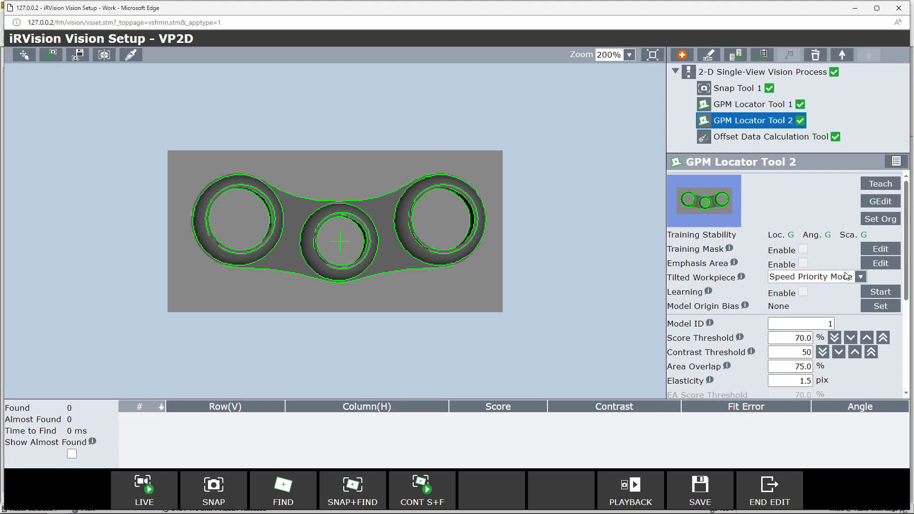
# Edit the GPM Locator Tool 2 training mask and fill a circle slightly larger than the leftmost hole's inner edges
pyautogui.click(879, 249)
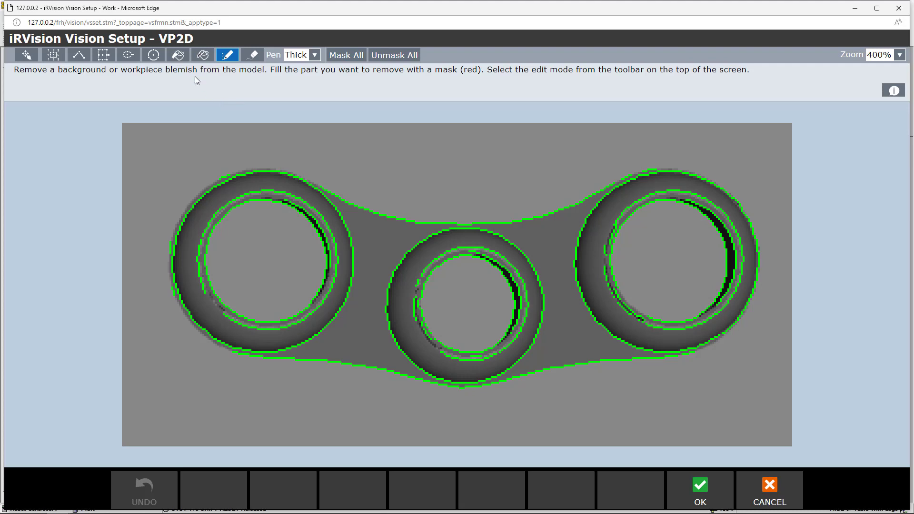
pyautogui.click(153, 55)
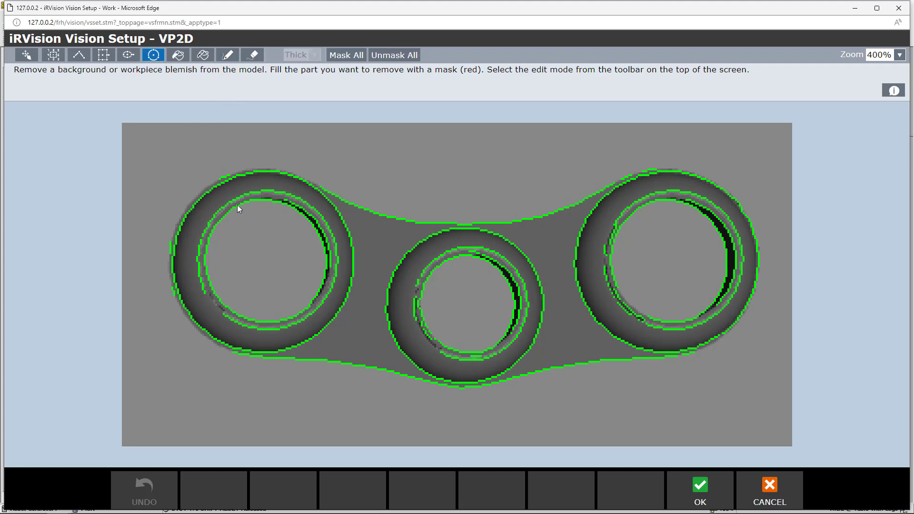
pyautogui.click(261, 259)
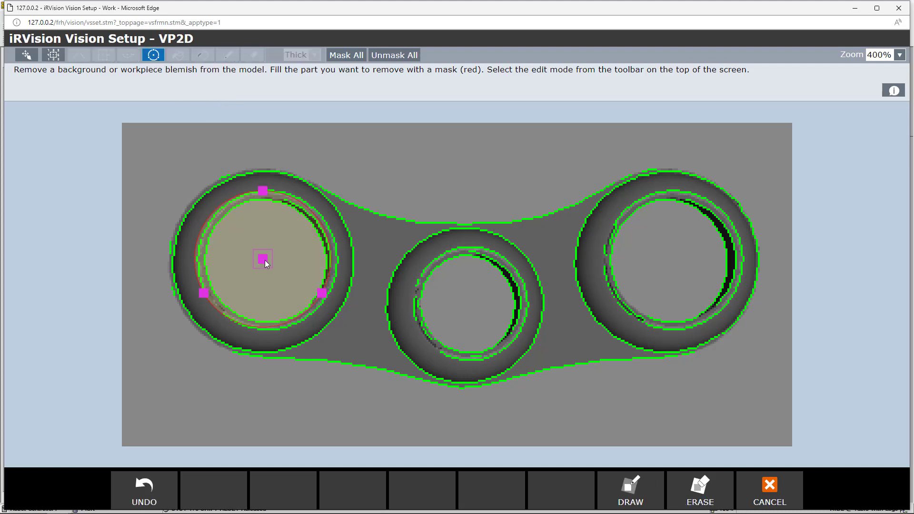
pyautogui.moveTo(262, 194); pyautogui.dragTo(264, 190)
pyautogui.moveTo(322, 293); pyautogui.dragTo(332, 301)
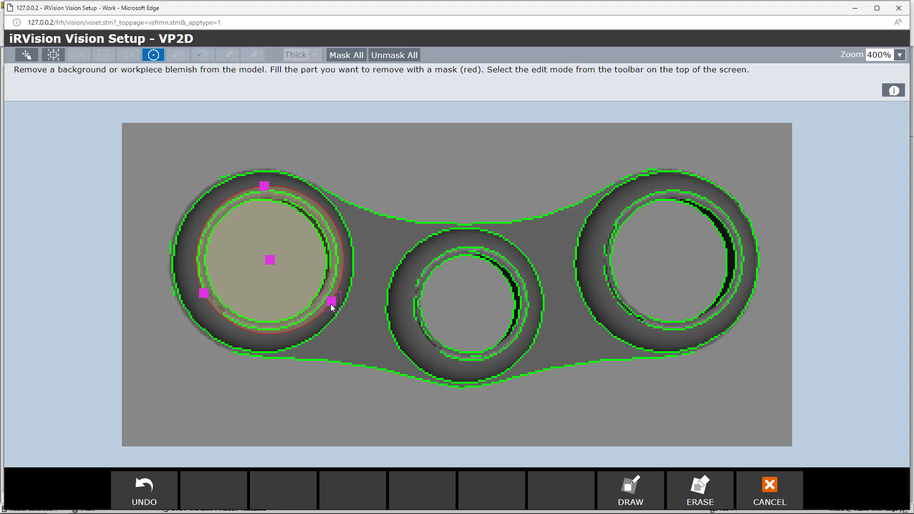
pyautogui.moveTo(203, 294); pyautogui.dragTo(200, 298)
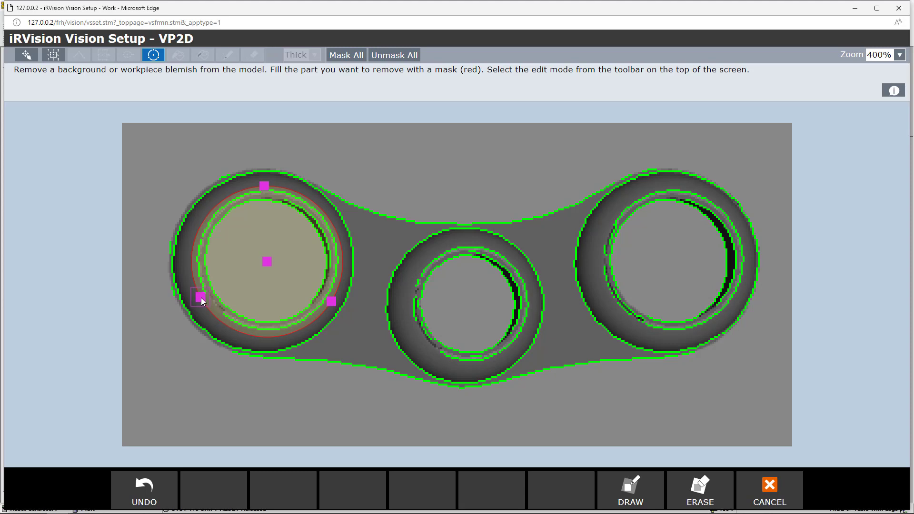
pyautogui.click(623, 488)
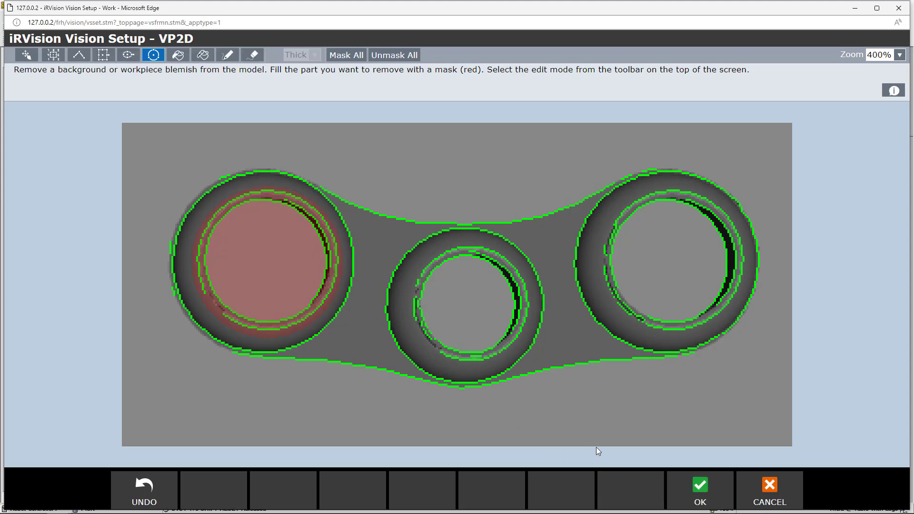
# Add circular masks over the middle and rightmost holes and accept the training mask
pyautogui.click(465, 305)
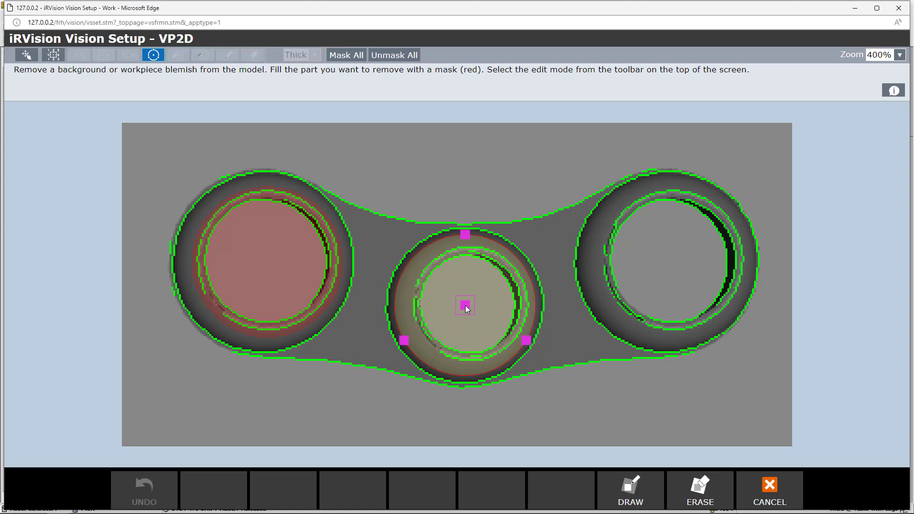
pyautogui.click(640, 495)
pyautogui.click(665, 268)
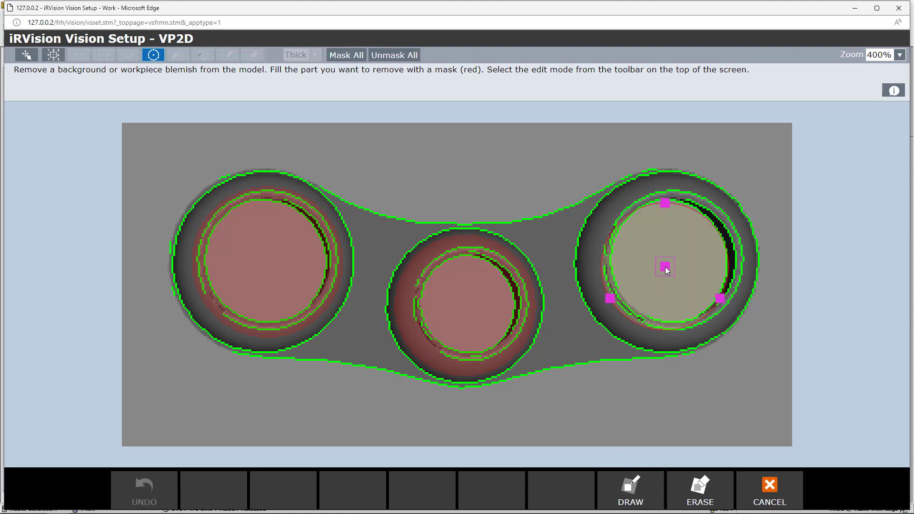
pyautogui.moveTo(665, 202); pyautogui.dragTo(665, 186)
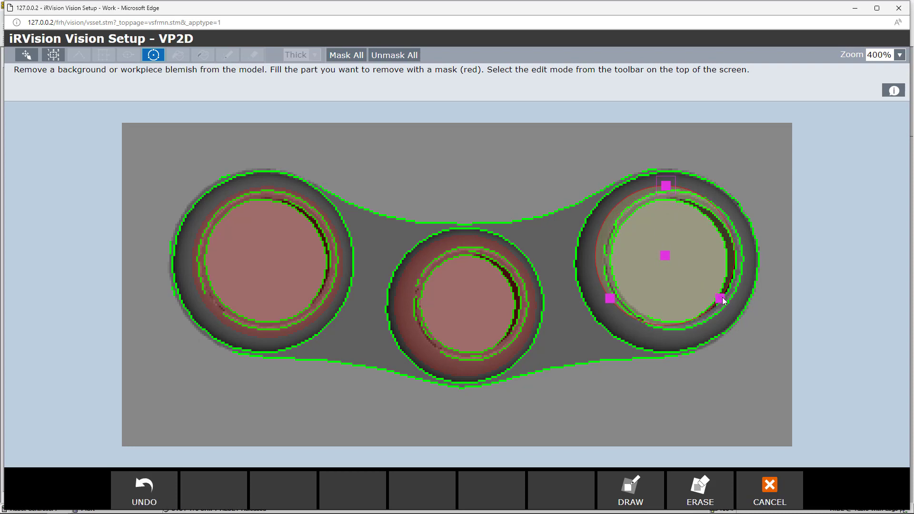
pyautogui.moveTo(720, 299); pyautogui.dragTo(730, 314)
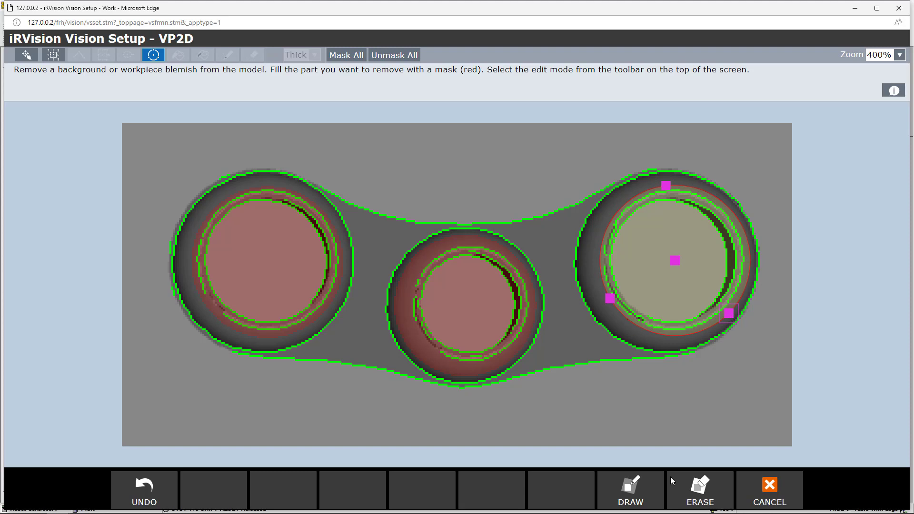
pyautogui.click(632, 495)
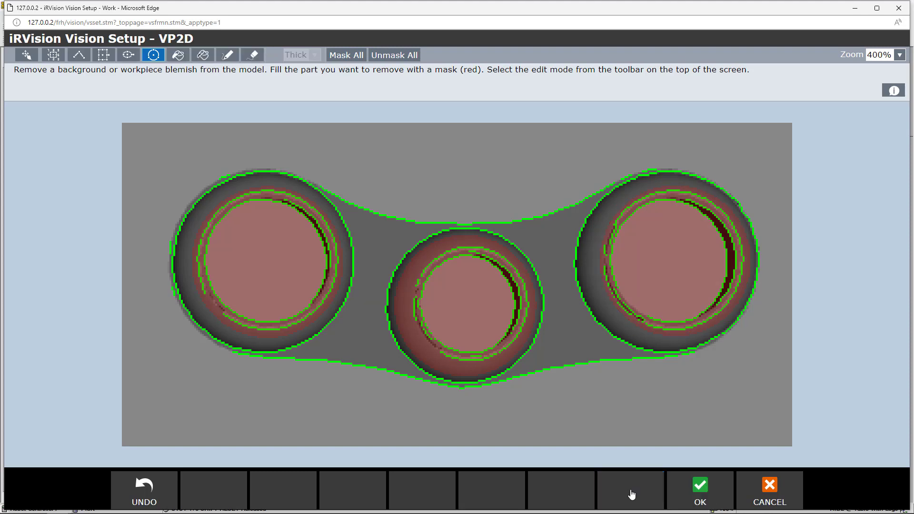
pyautogui.click(697, 498)
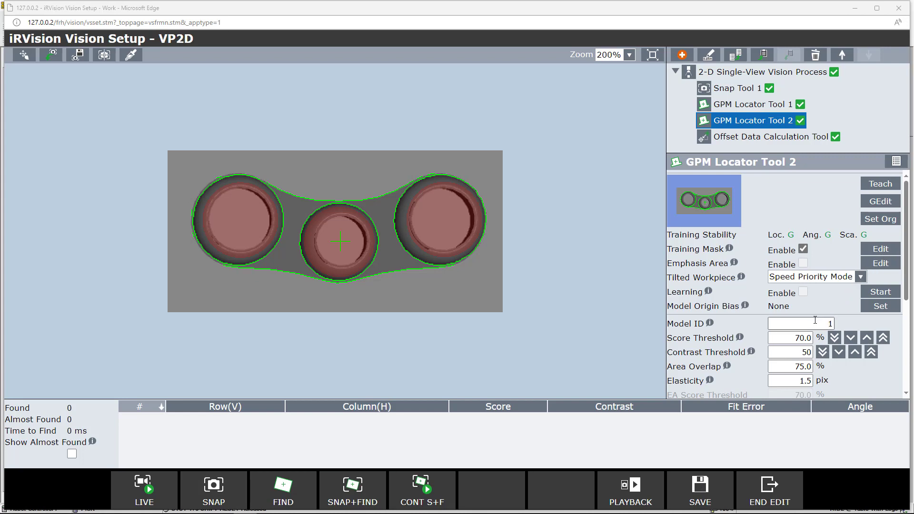
# Set the Model ID of GPM Locator Tool 2 to 2 and its Elasticity to 3.0 pix
pyautogui.moveTo(819, 322); pyautogui.dragTo(828, 324)
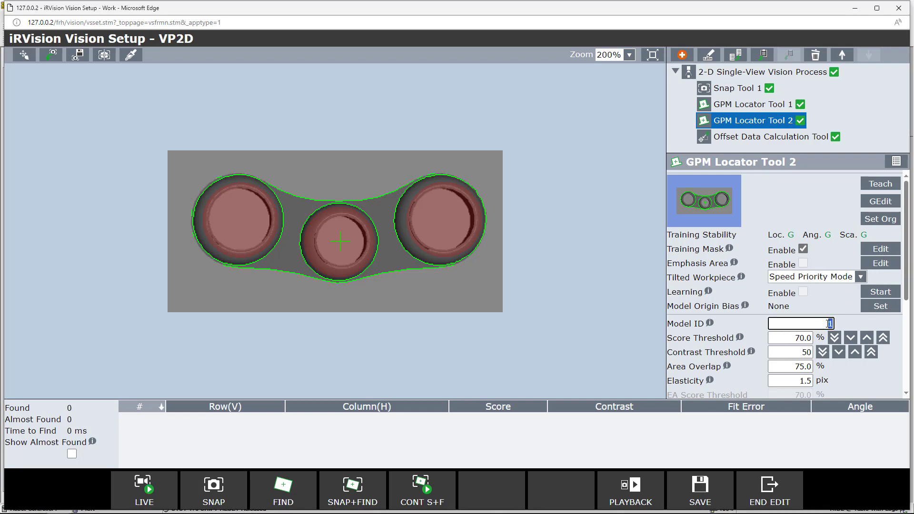
pyautogui.write('2')
pyautogui.hotkey('ctrl', 'a')
pyautogui.click(771, 379)
pyautogui.doubleClick(804, 379)
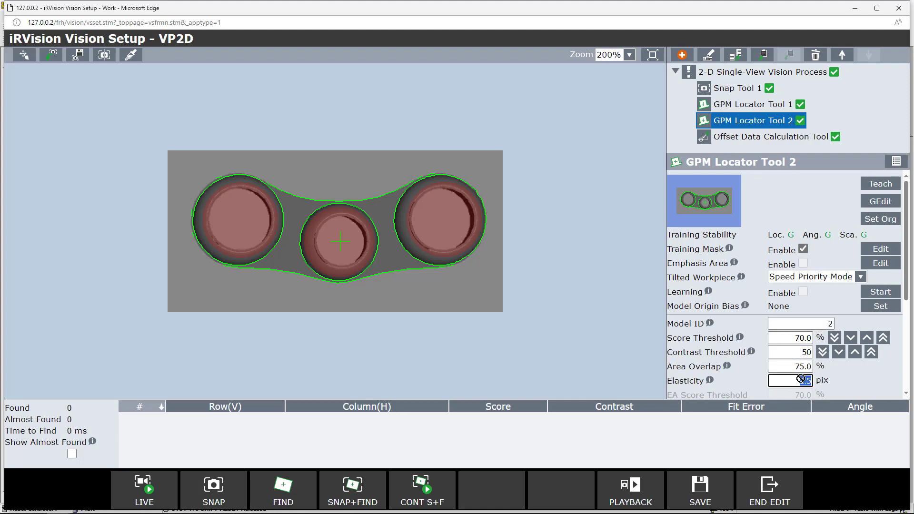
pyautogui.write('3.0')
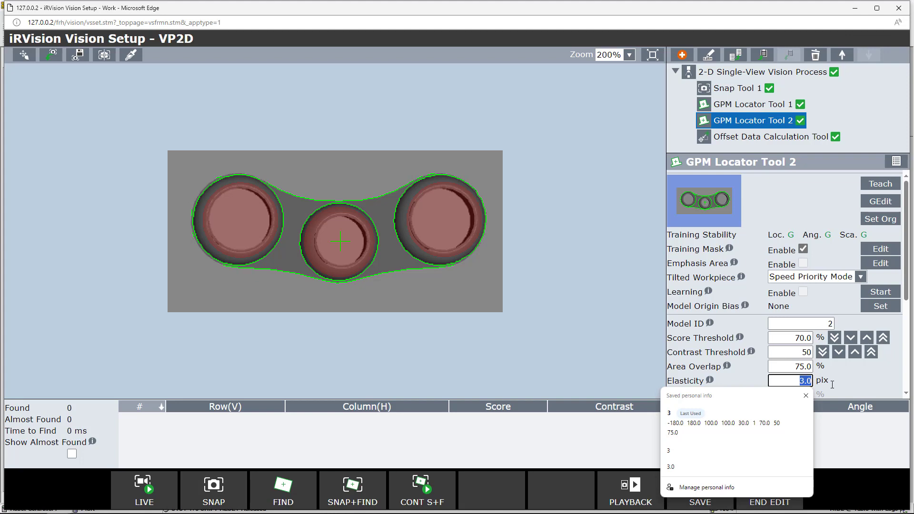
# Review the search window of GPM Locator Tool 2 and accept it enclosing the whole image
pyautogui.moveTo(906, 287); pyautogui.dragTo(911, 379)
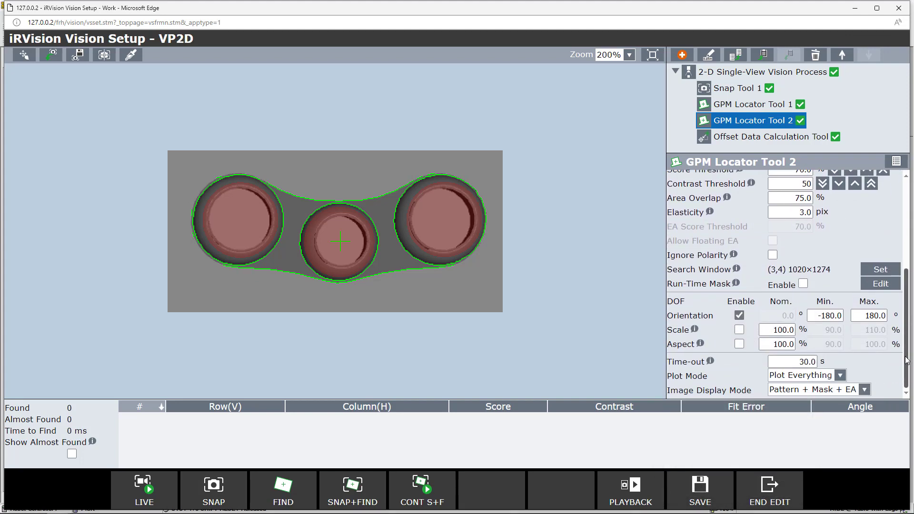
pyautogui.click(879, 270)
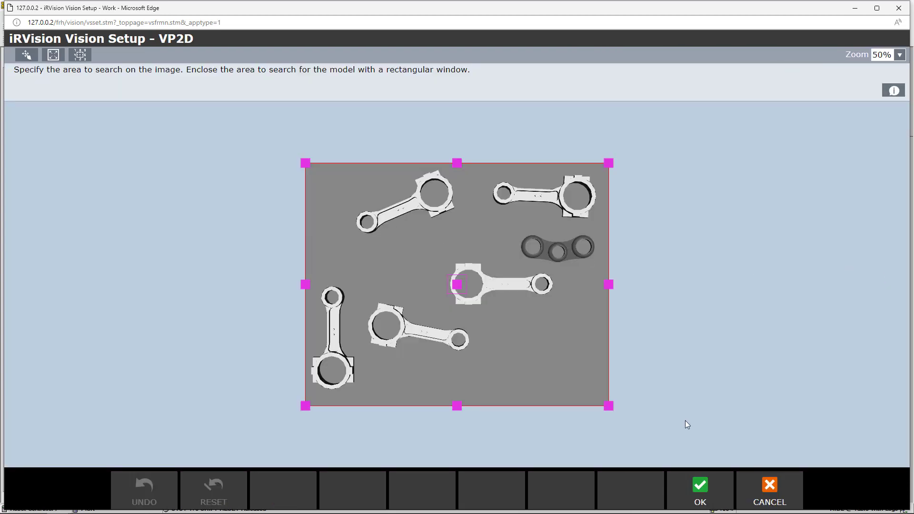
pyautogui.click(700, 487)
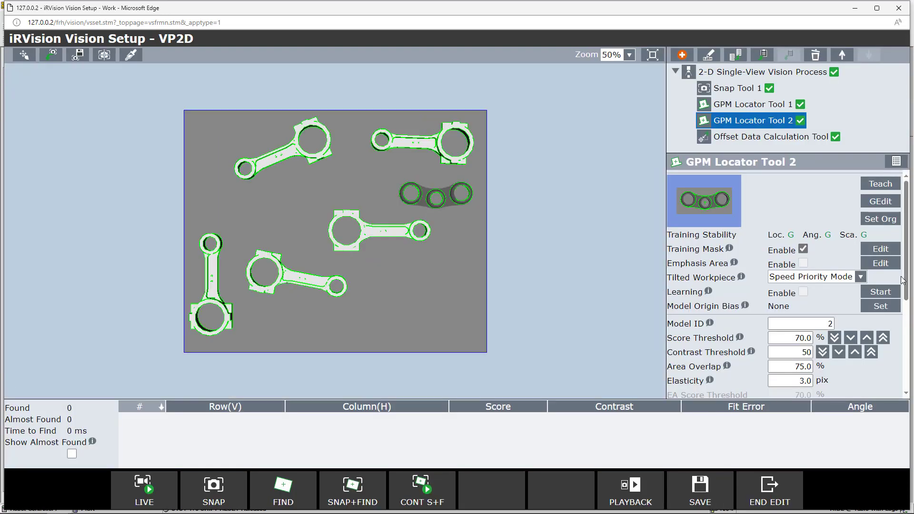
pyautogui.moveTo(907, 281); pyautogui.dragTo(894, 248)
# In the Offset Data Calculation Tool, use reference data by Model ID and add a second entry with Model ID 2
pyautogui.click(768, 138)
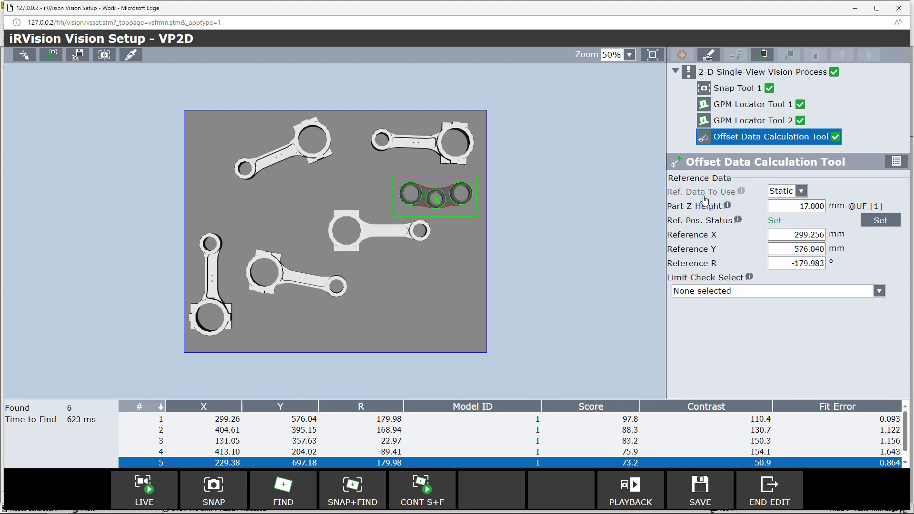
pyautogui.click(801, 193)
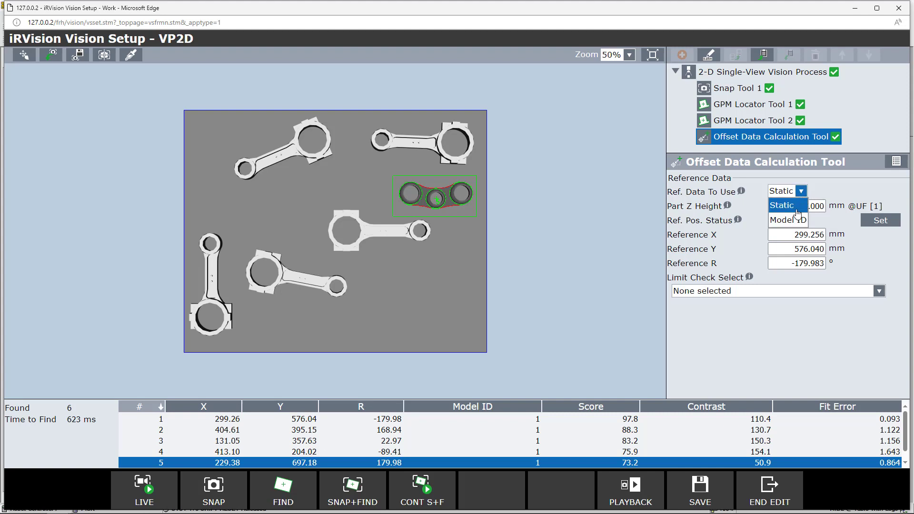
pyautogui.click(793, 220)
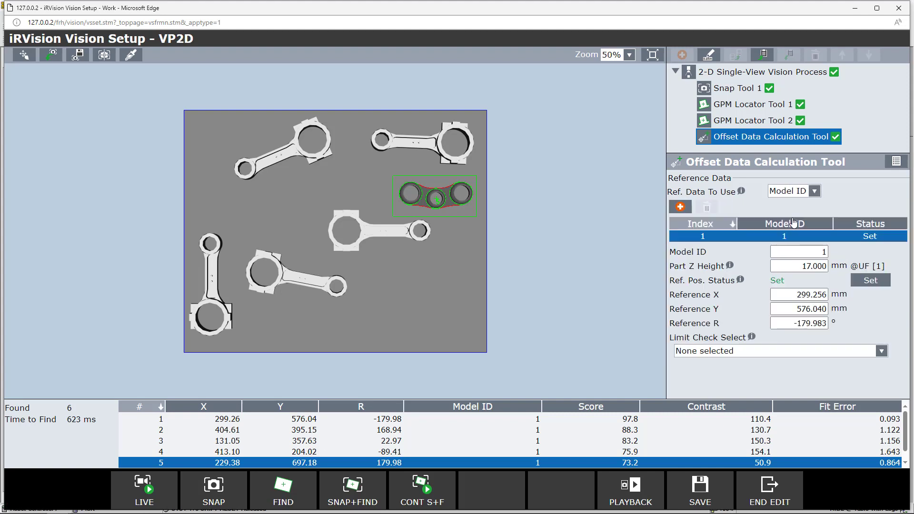
pyautogui.click(680, 207)
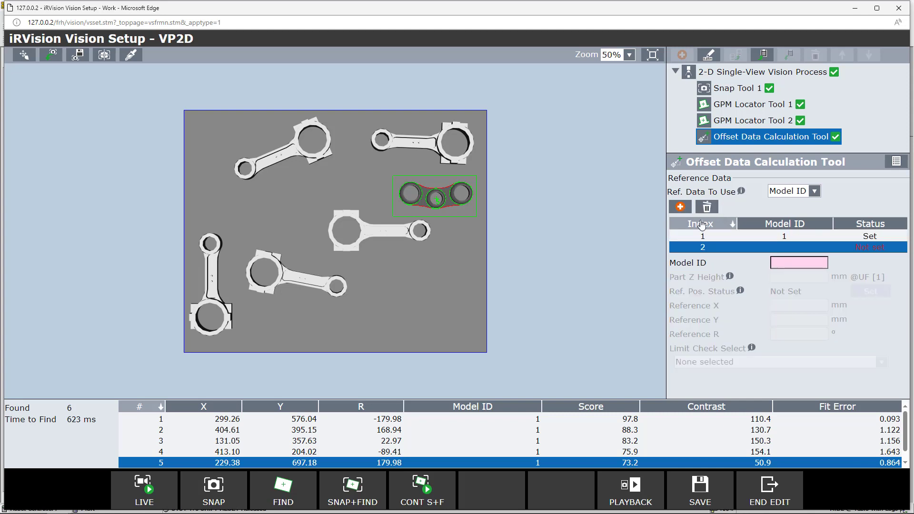
pyautogui.click(790, 265)
pyautogui.write('2')
pyautogui.press('Return')
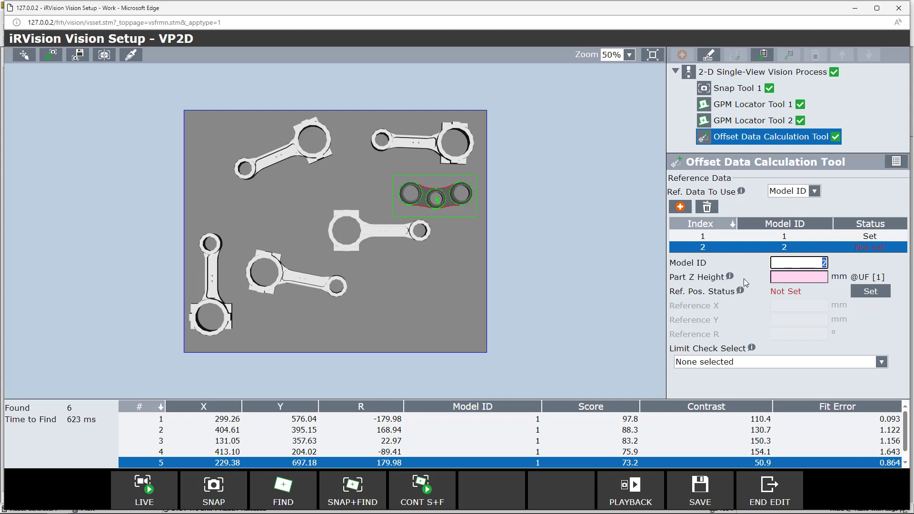
# Set the Part Z Height for Model ID 2 to 8 mm and set its reference position from the found three-hole part
pyautogui.click(777, 278)
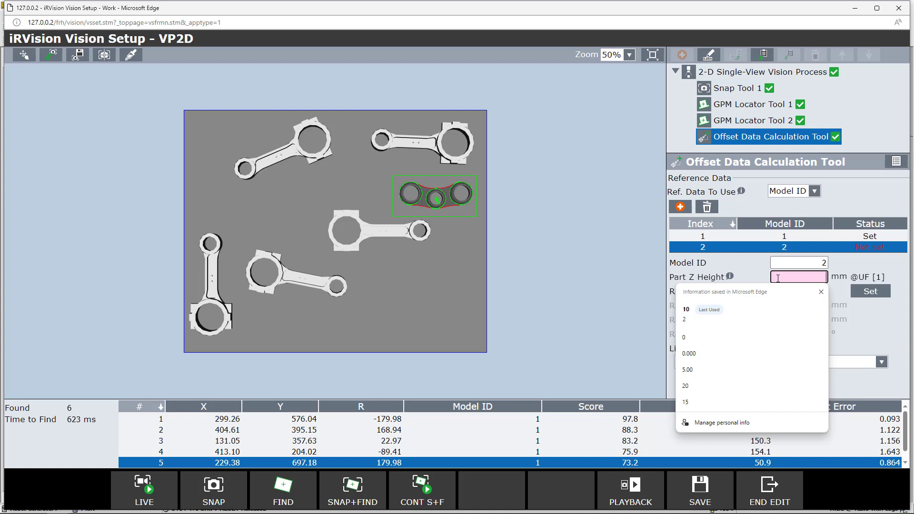
pyautogui.write('8')
pyautogui.press('Return')
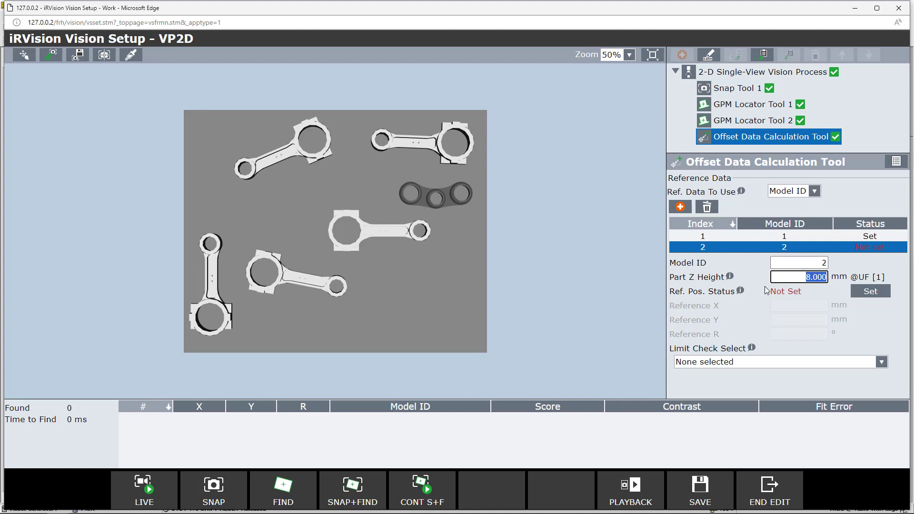
pyautogui.click(865, 294)
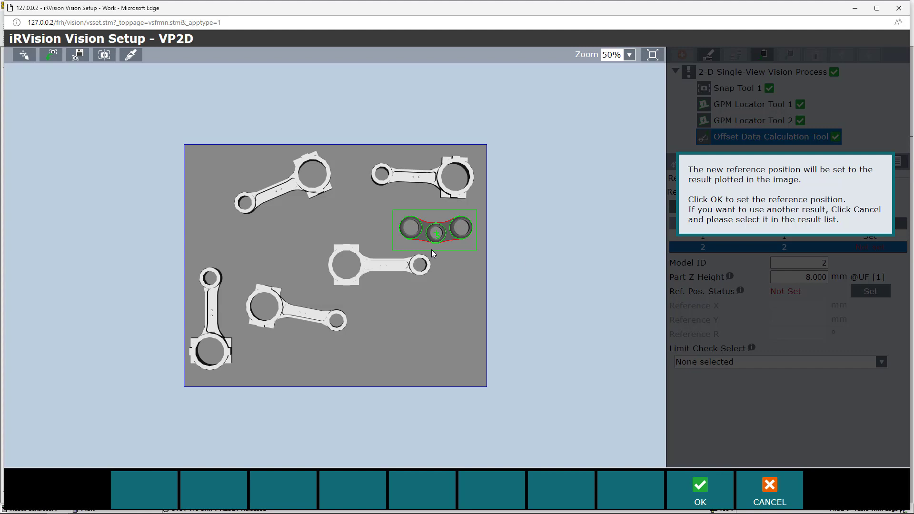
pyautogui.click(701, 486)
pyautogui.moveTo(476, 398); pyautogui.dragTo(474, 383)
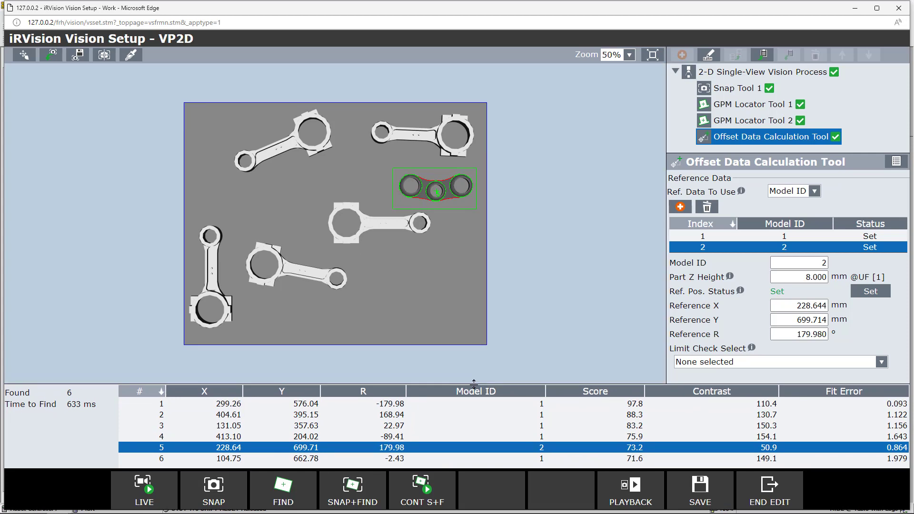
# Snap and find the parts, save VP2D, and repeat the snap and find with additional three-hole parts on the table
pyautogui.click(351, 499)
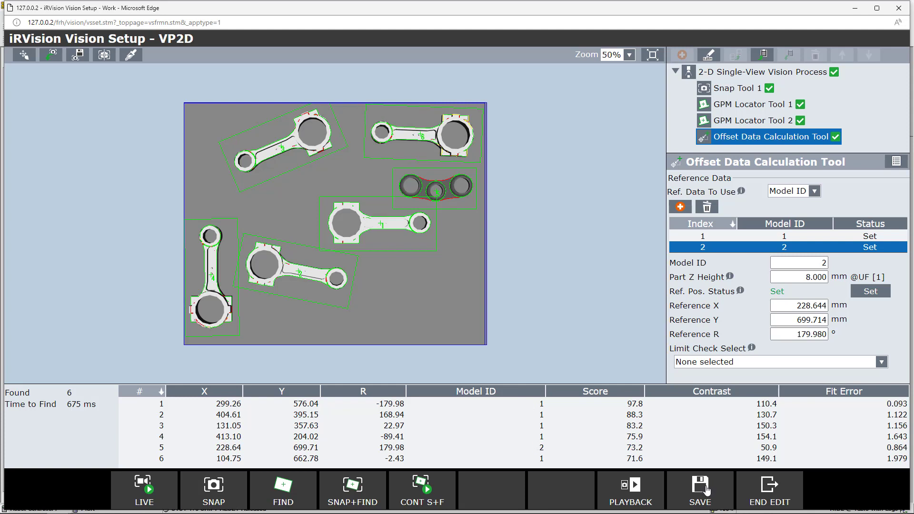
pyautogui.click(707, 490)
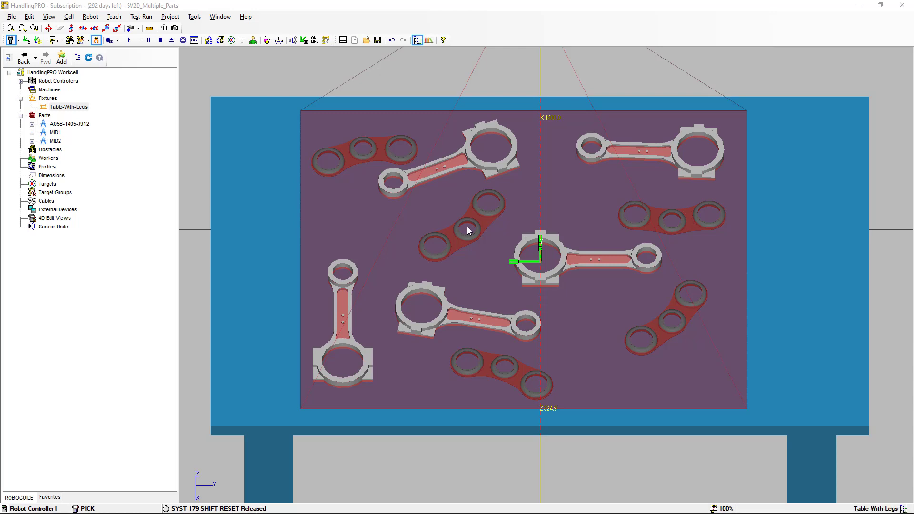
pyautogui.hotkey('alt', 'Tab')
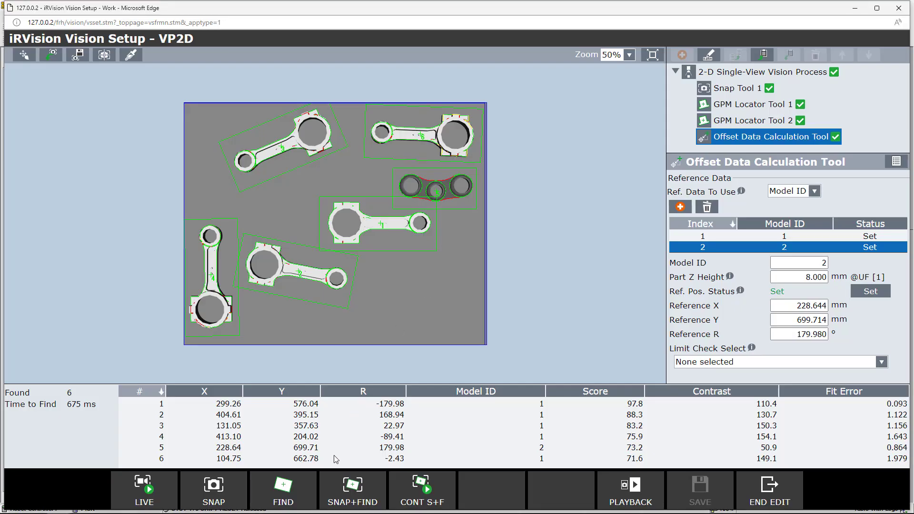
pyautogui.click(352, 495)
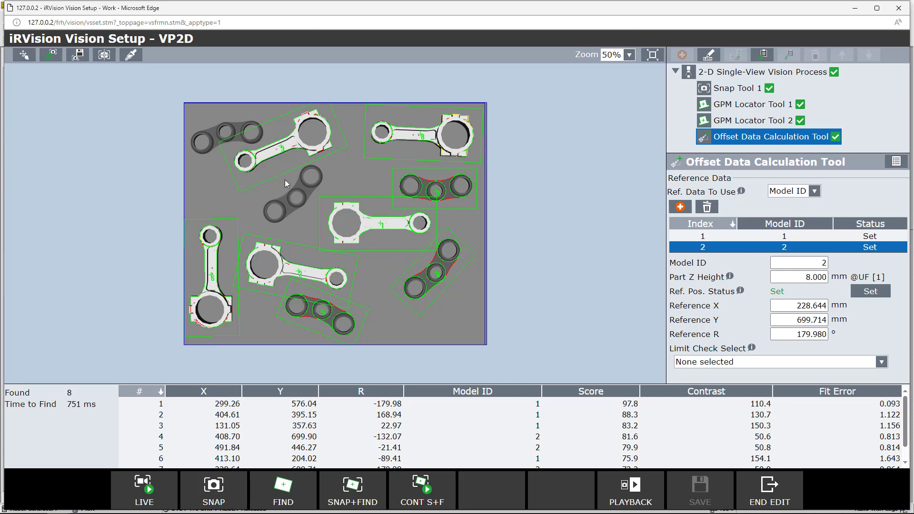
# Review and accept the training mask of GPM Locator Tool 2, and snap and find the three-hole parts again
pyautogui.click(759, 125)
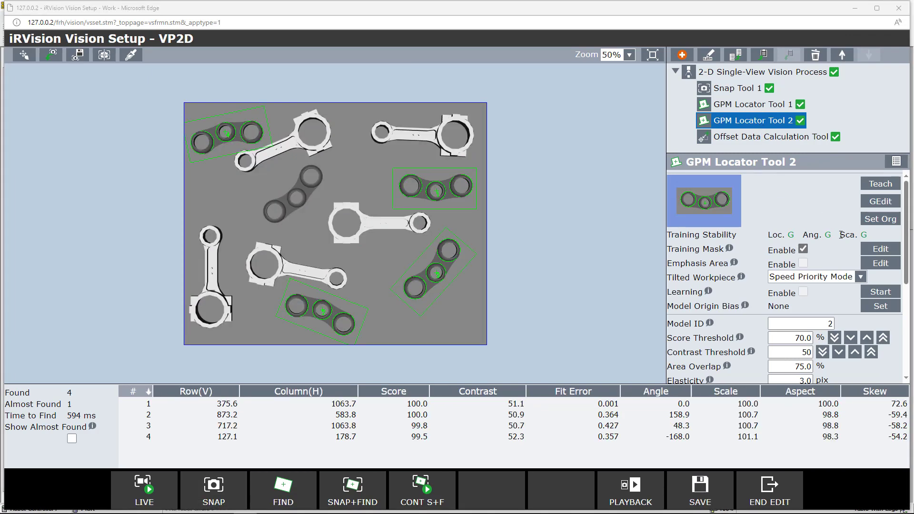
pyautogui.click(879, 250)
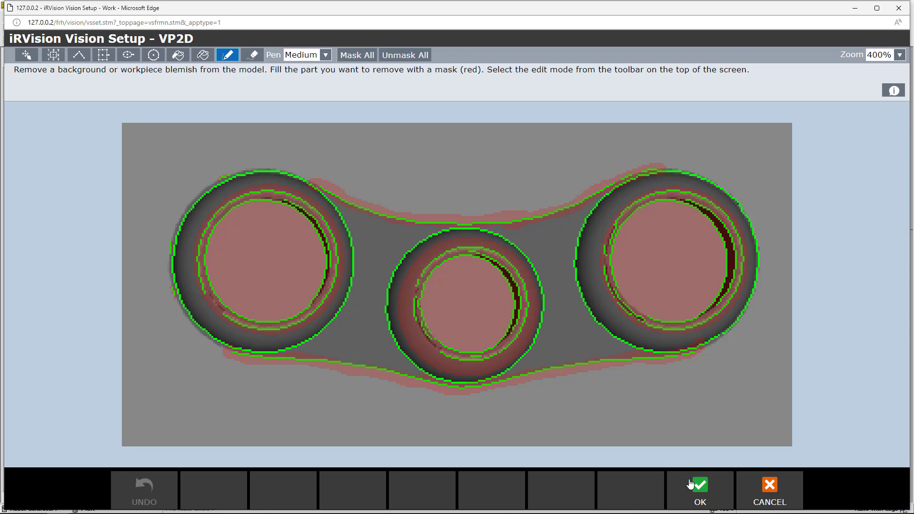
pyautogui.click(699, 492)
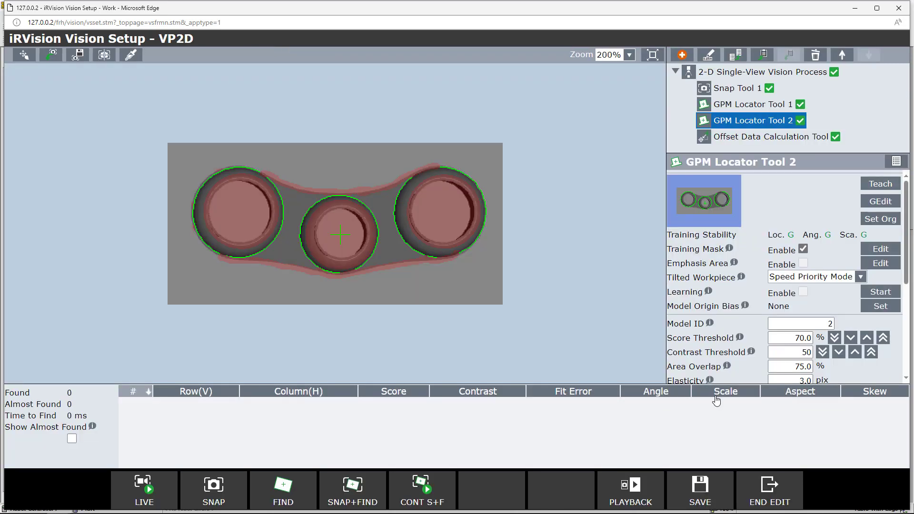
pyautogui.click(361, 496)
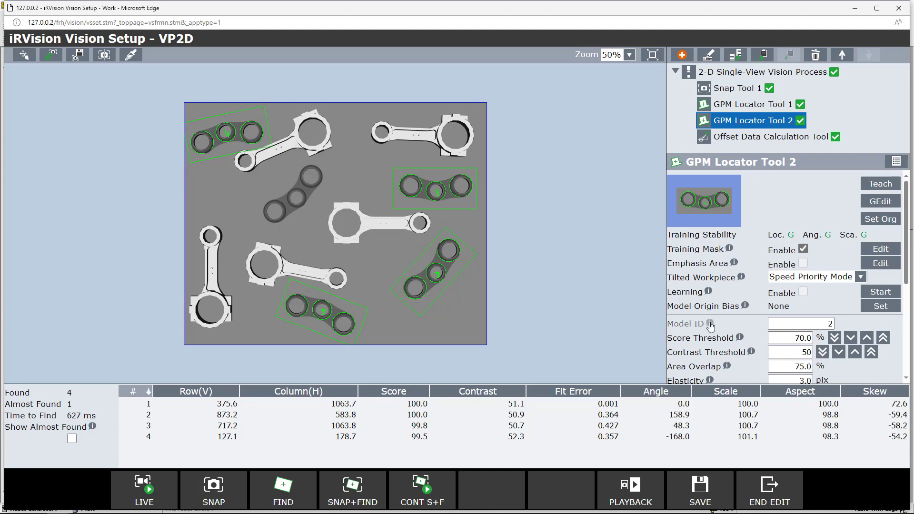
# Set the Contrast Threshold of GPM Locator Tool 2 to 48, snap and find the parts, and save VP2D
pyautogui.click(792, 356)
pyautogui.moveTo(794, 355); pyautogui.dragTo(813, 361)
pyautogui.write('48')
pyautogui.press('Return')
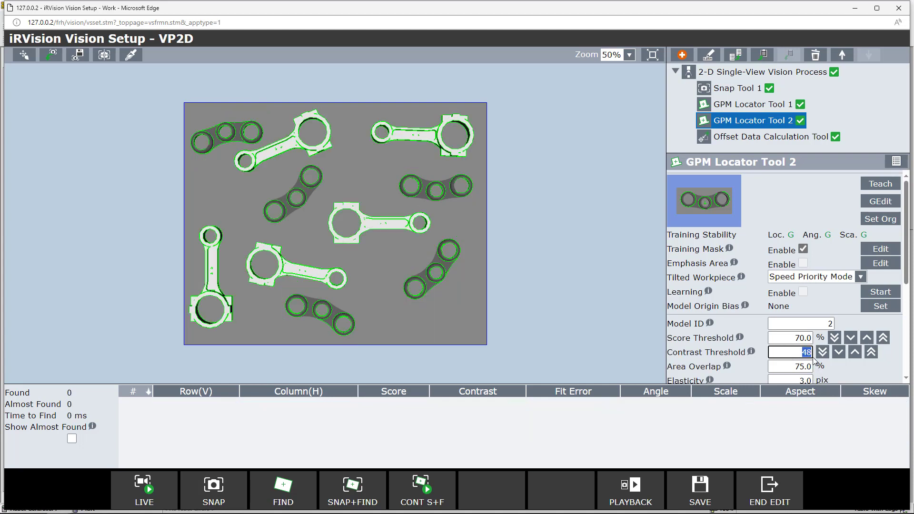
pyautogui.click(349, 500)
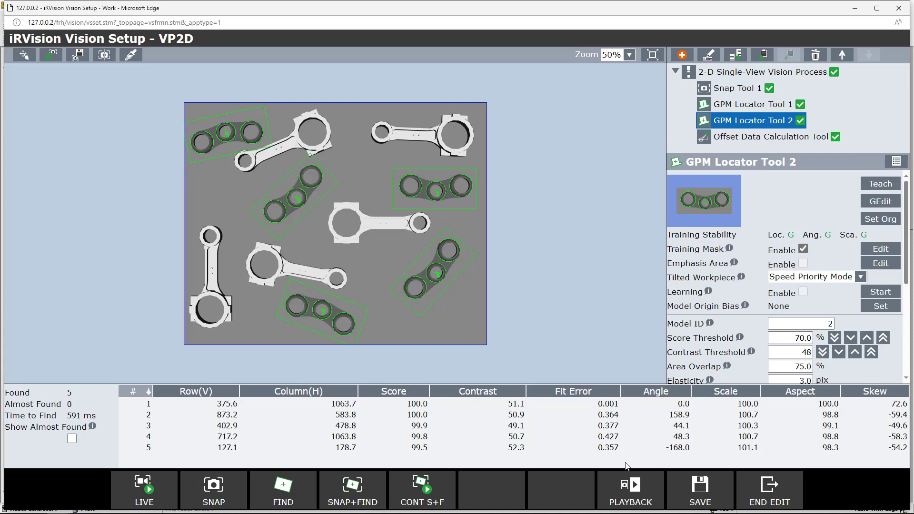
pyautogui.click(683, 490)
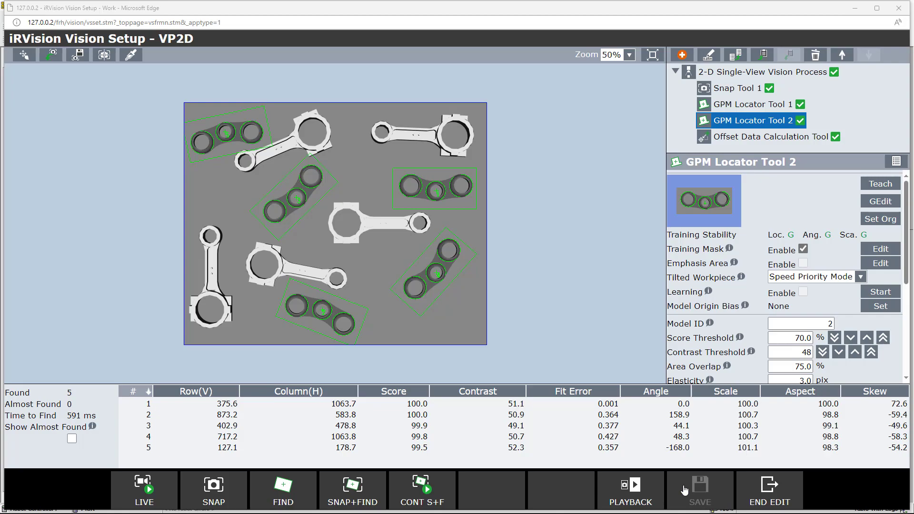
# Switch to ROBOGUIDE and open the MAIN program on the teach pendant
pyautogui.hotkey('alt', 'Tab')
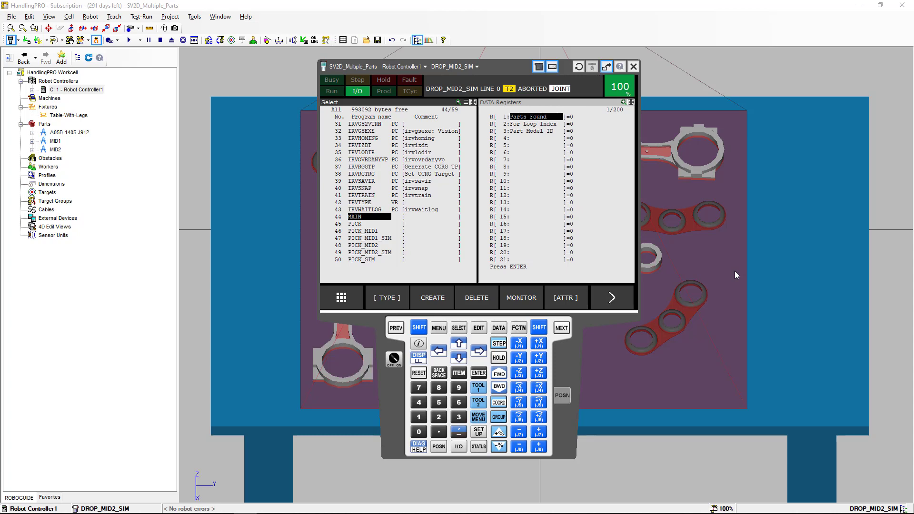
pyautogui.click(372, 232)
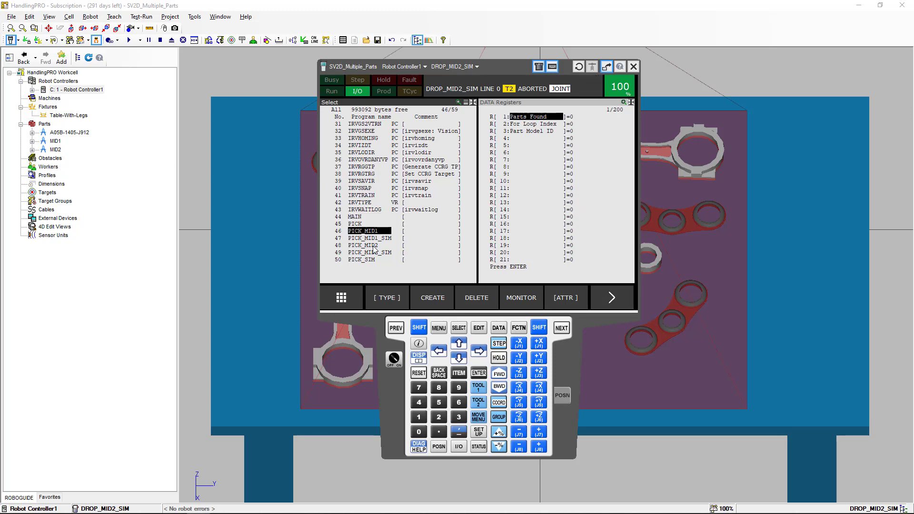
pyautogui.click(360, 218)
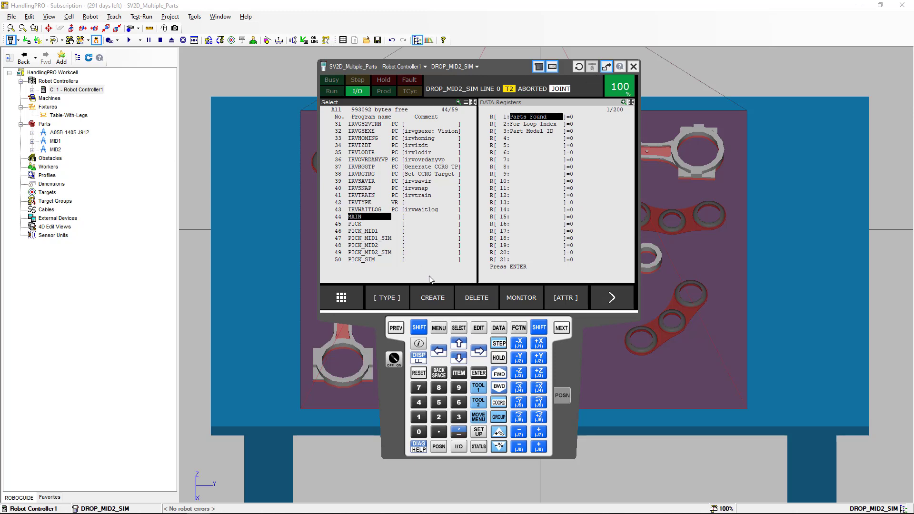
pyautogui.click(479, 373)
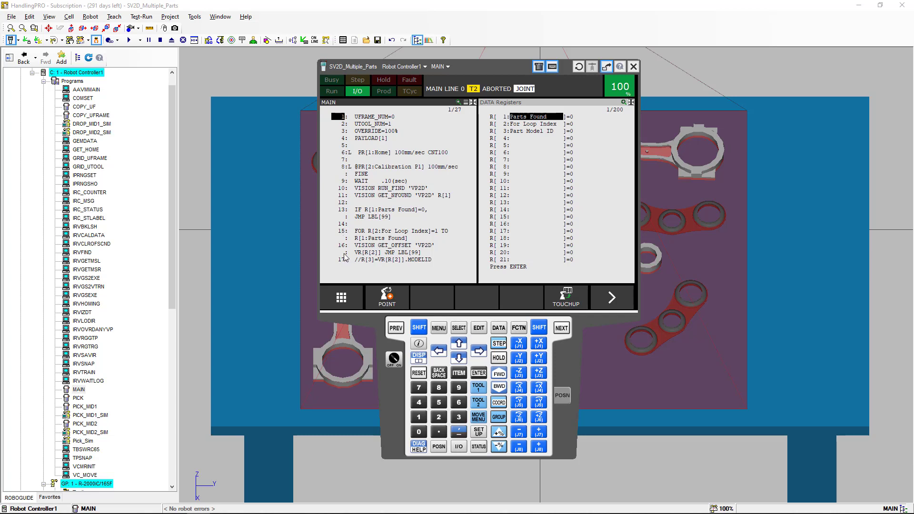
# Examine the MAIN program's loop from line 15 through the commented-out model ID and SELECT lines up to line 21
pyautogui.click(341, 236)
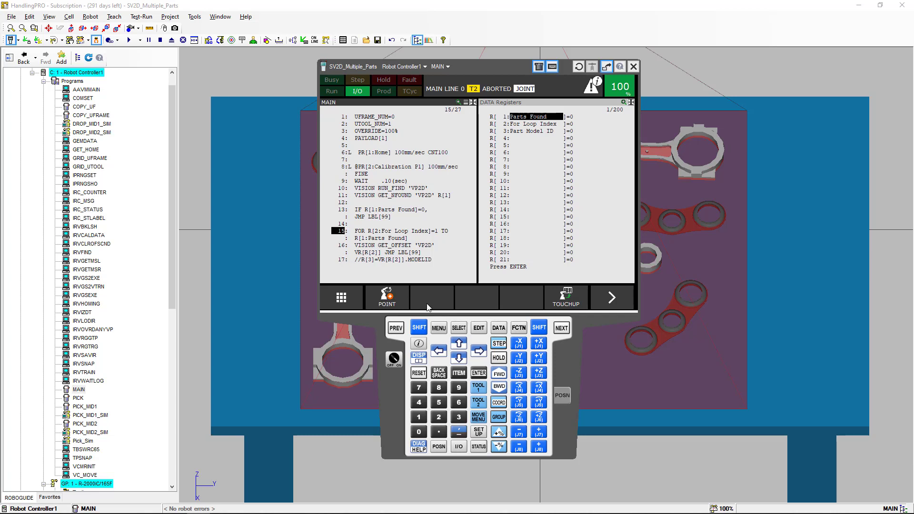
pyautogui.click(459, 359)
pyautogui.click(458, 359)
pyautogui.click(458, 359)
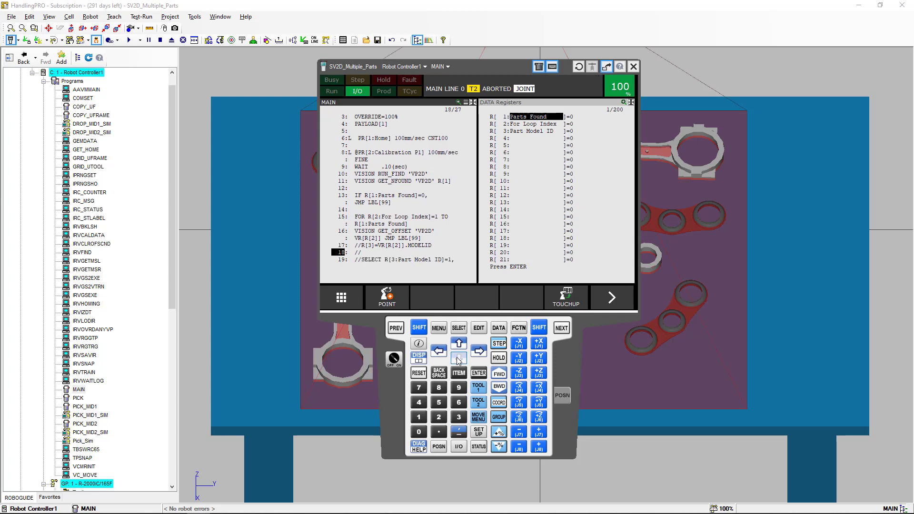
pyautogui.click(458, 360)
pyautogui.click(458, 359)
pyautogui.click(459, 359)
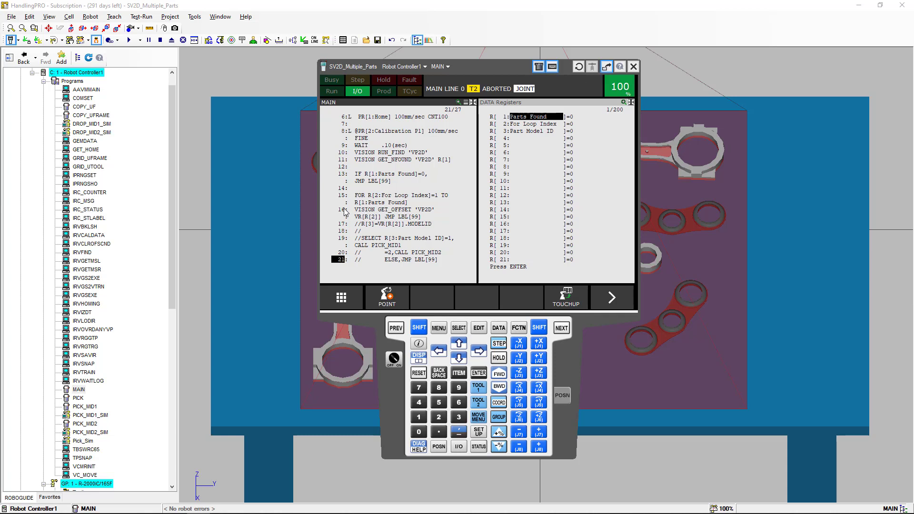
# Return to line 1 of MAIN and run the program forward
pyautogui.click(419, 328)
pyautogui.click(458, 343)
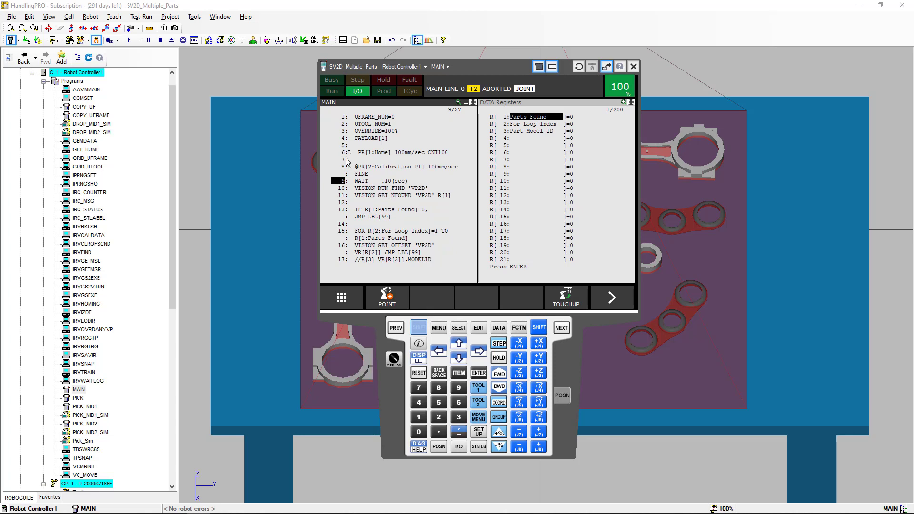
pyautogui.click(343, 118)
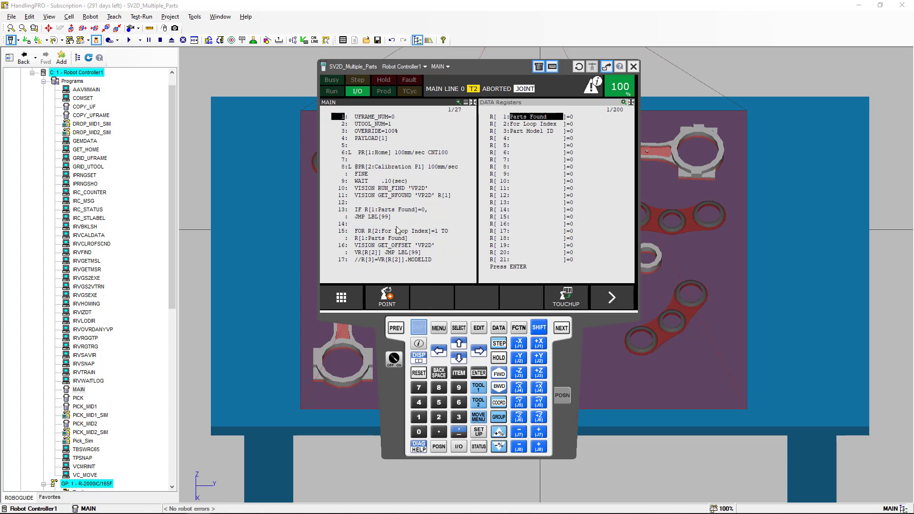
pyautogui.click(498, 374)
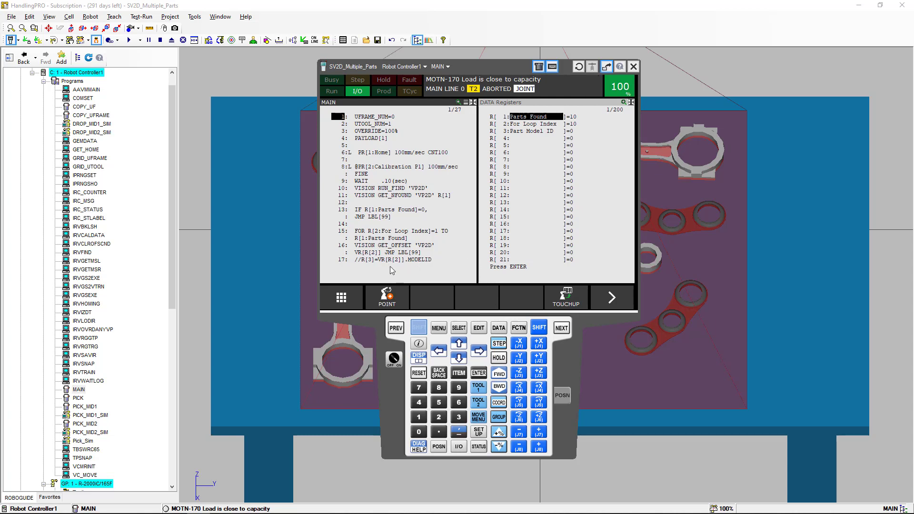
# Mark the GET_OFFSET line 16 in MAIN and display the details of vision register VR[1] alongside it
pyautogui.click(341, 245)
pyautogui.click(418, 327)
pyautogui.click(538, 107)
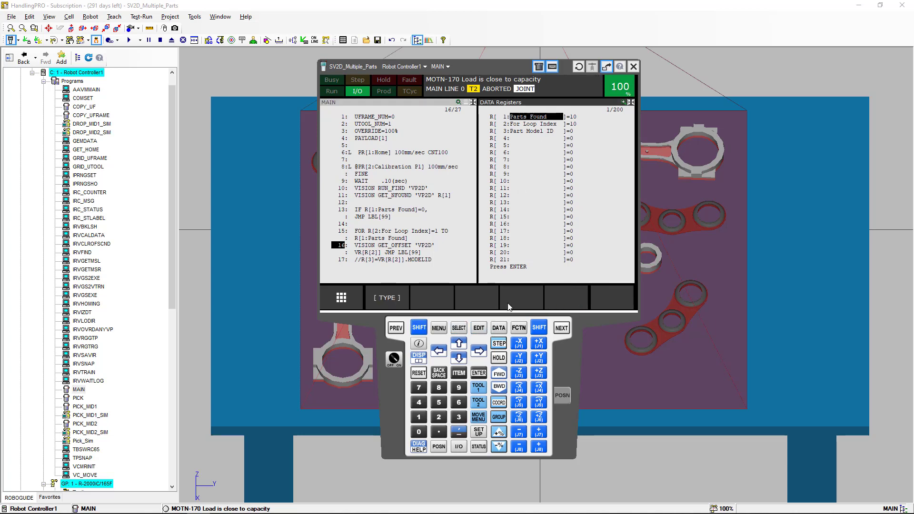
pyautogui.click(406, 298)
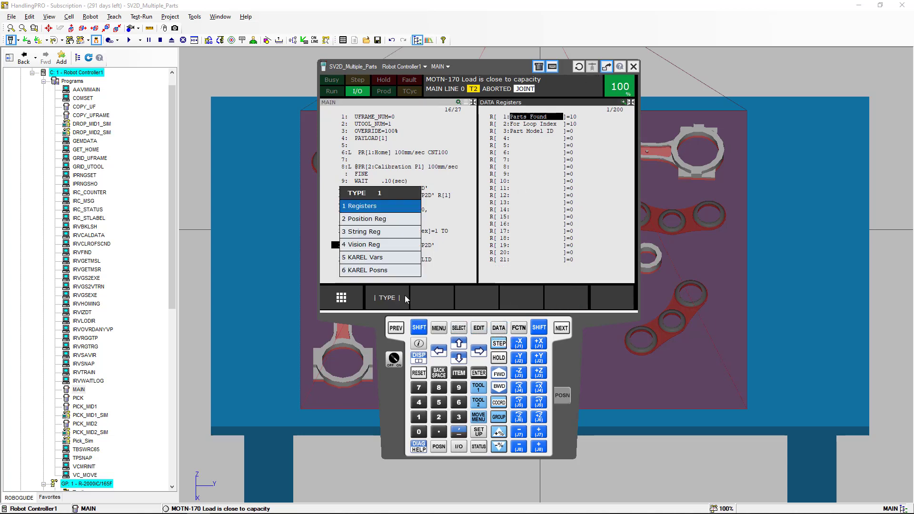
pyautogui.click(394, 249)
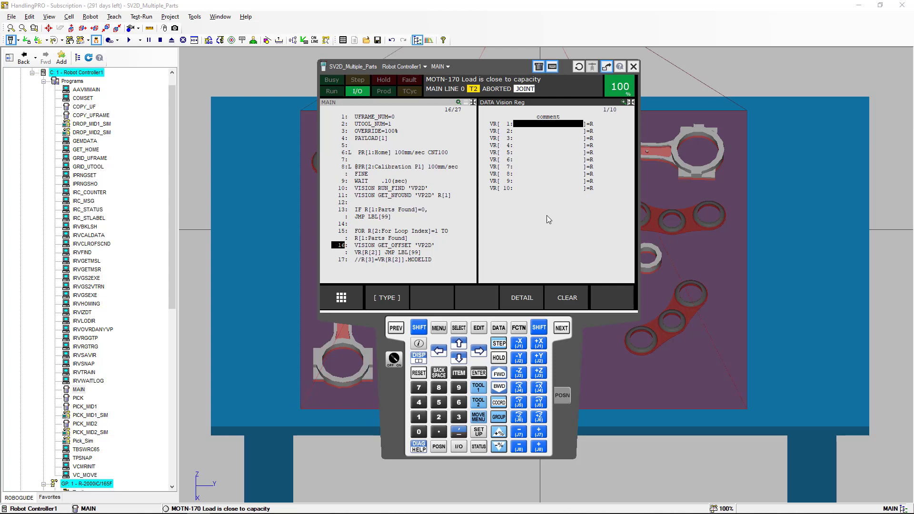
pyautogui.click(530, 299)
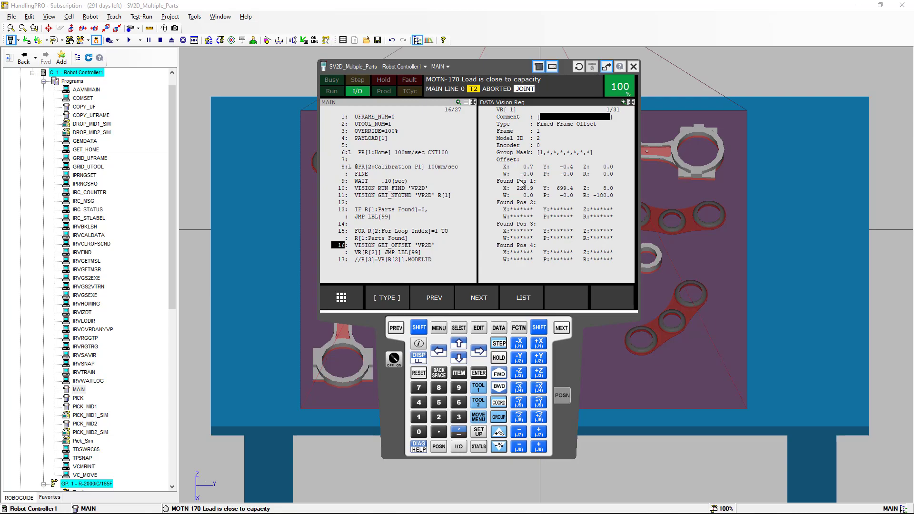
# Switch to the VP2D setup, snap and find the parts, and highlight result 1 to compare it with VR[1]
pyautogui.hotkey('alt', 'Tab')
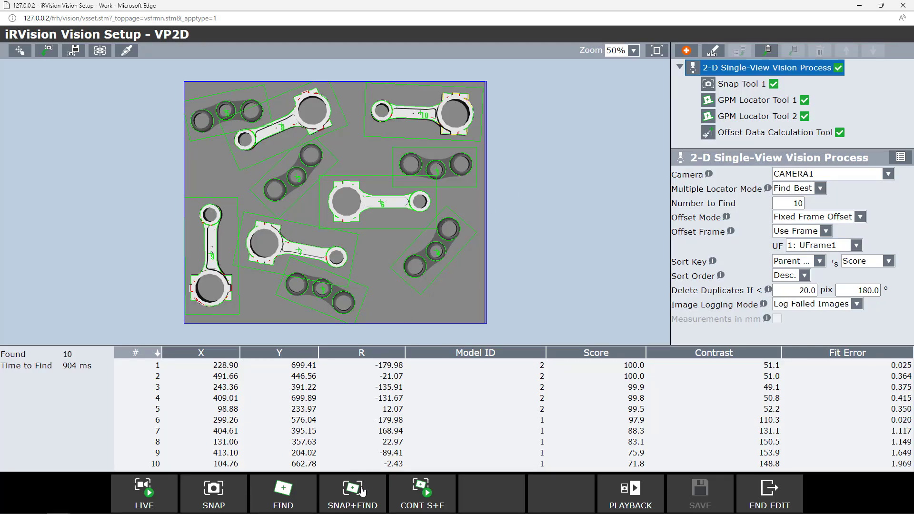
pyautogui.click(360, 493)
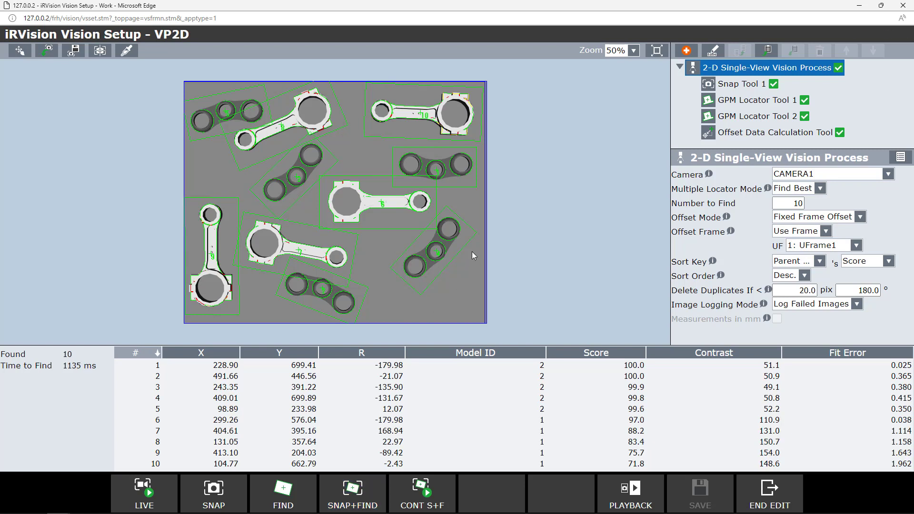
pyautogui.hotkey('alt', 'Tab')
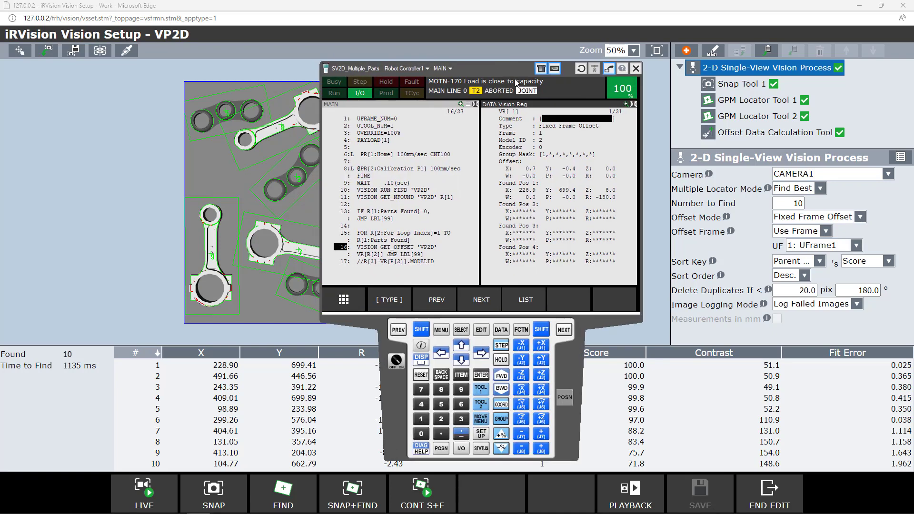
pyautogui.moveTo(501, 73); pyautogui.dragTo(674, 71)
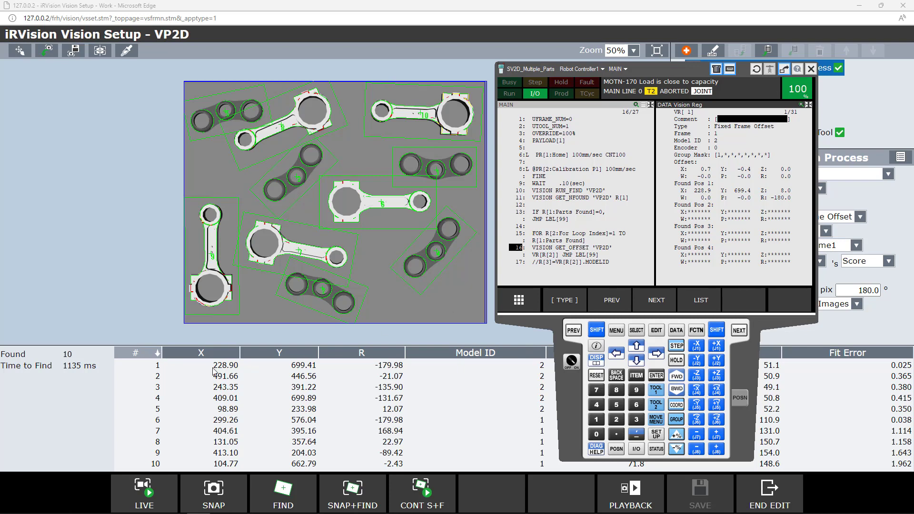
pyautogui.click(155, 368)
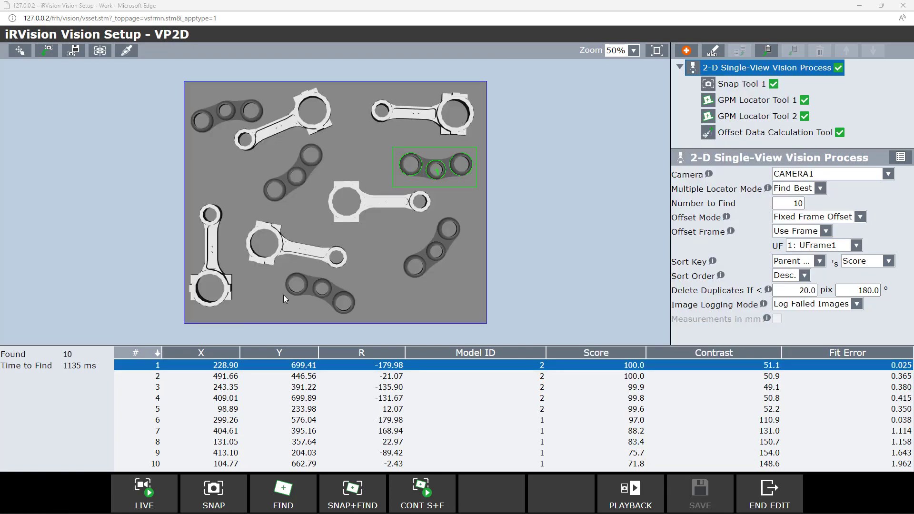
# Back on the teach pendant, examine the details of vision registers VR[2] and VR[9] against the found results
pyautogui.hotkey('alt', 'Tab')
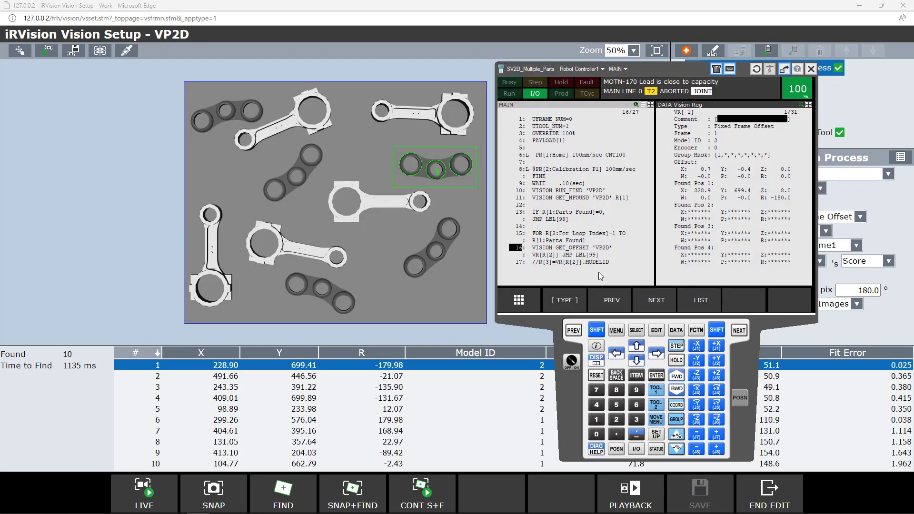
pyautogui.click(573, 330)
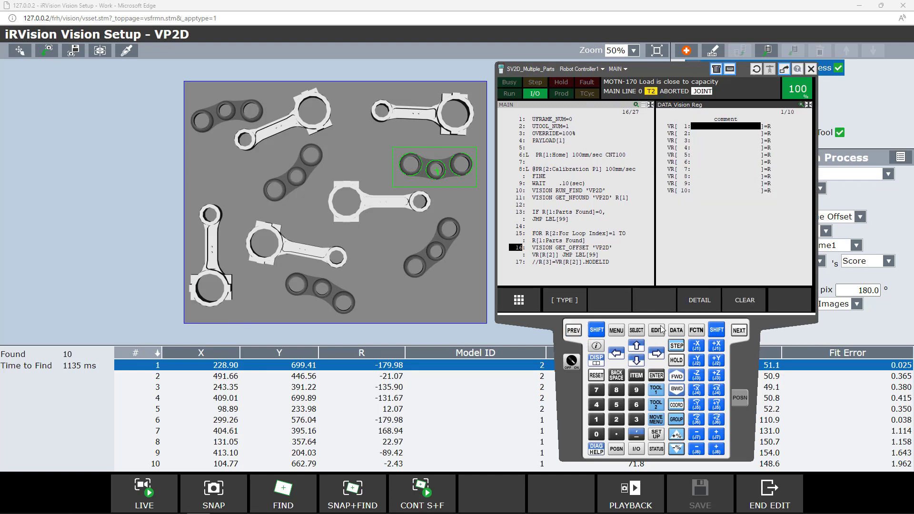
pyautogui.click(637, 361)
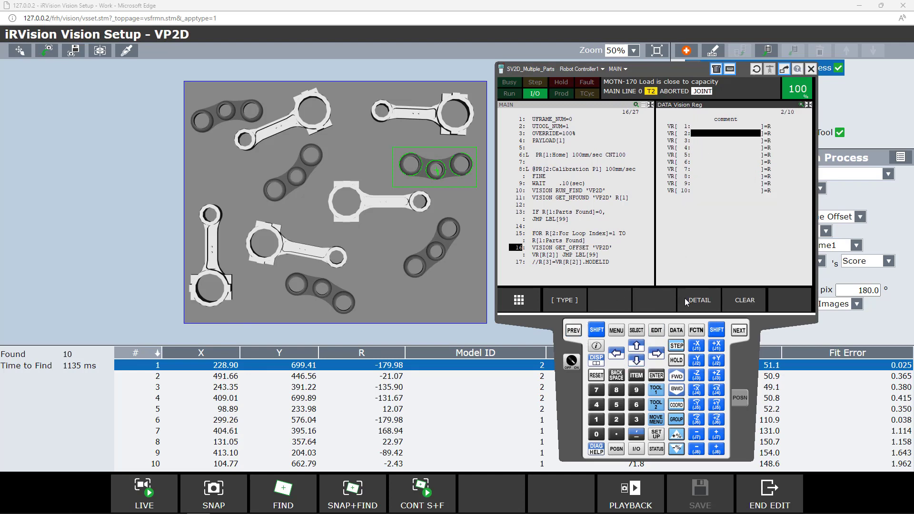
pyautogui.click(699, 301)
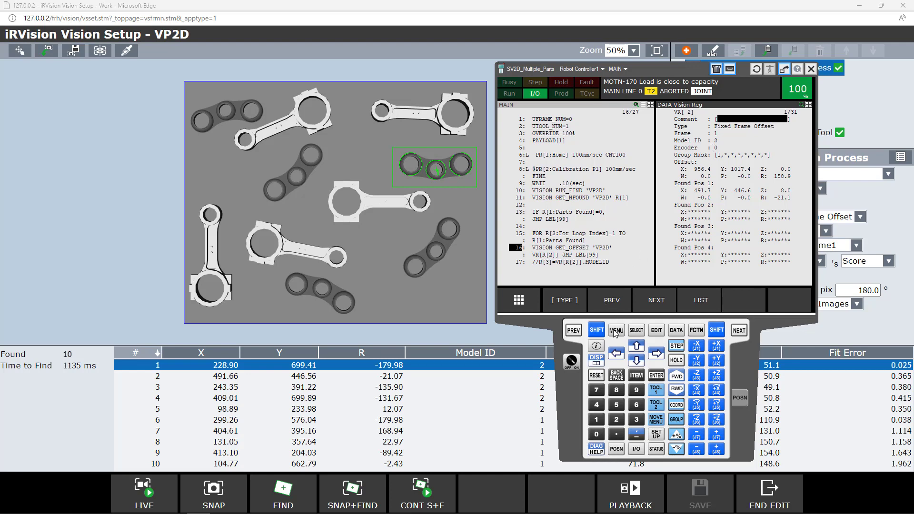
pyautogui.click(573, 330)
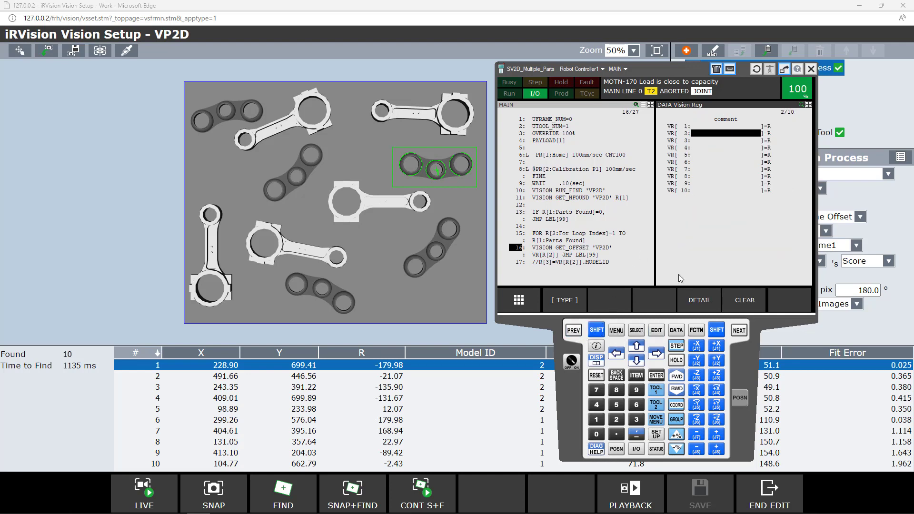
pyautogui.click(694, 185)
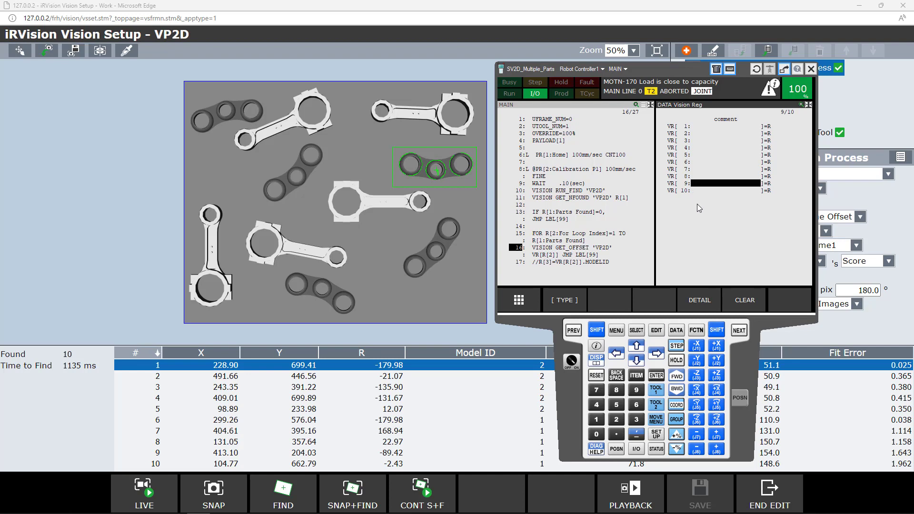
pyautogui.click(700, 300)
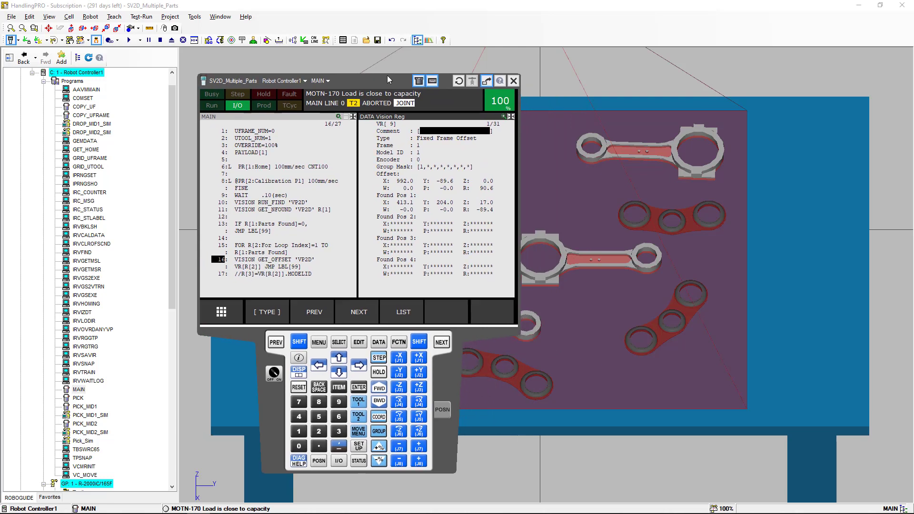
# Return to the MAIN listing and examine the remarked model ID and SELECT lines down to the end of the loop
pyautogui.moveTo(387, 76); pyautogui.dragTo(376, 64)
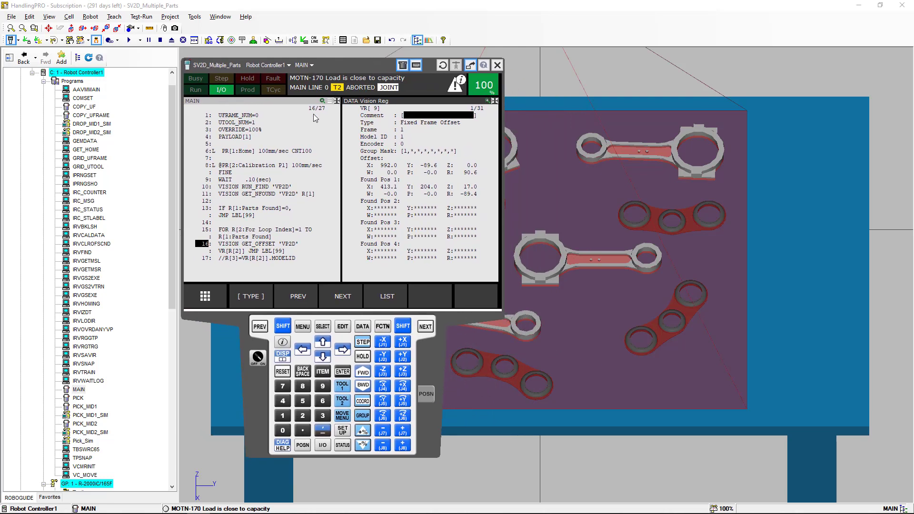
pyautogui.click(278, 102)
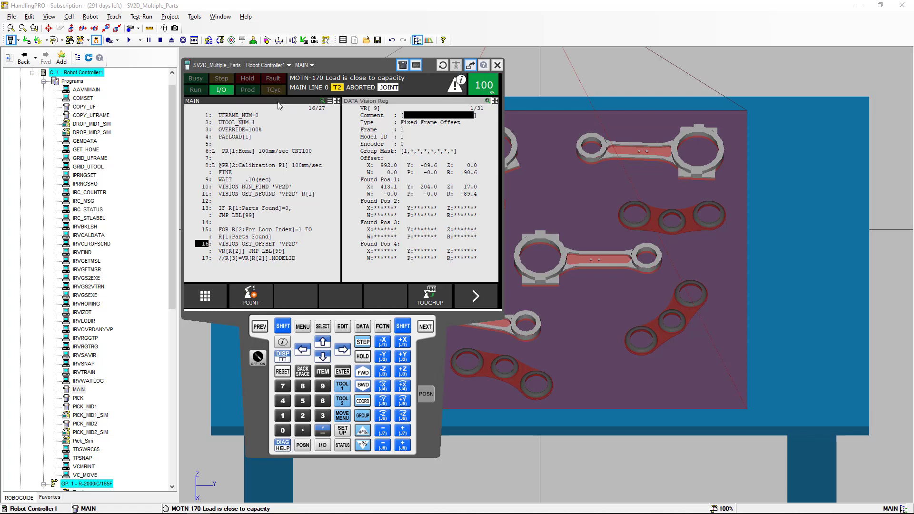
pyautogui.click(210, 259)
pyautogui.click(322, 357)
pyautogui.click(323, 357)
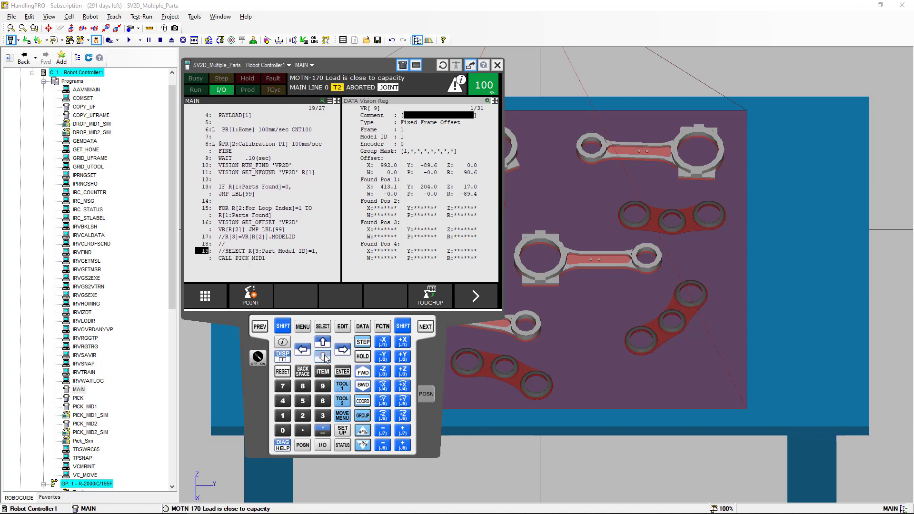
pyautogui.click(323, 357)
pyautogui.click(322, 357)
pyautogui.click(322, 357)
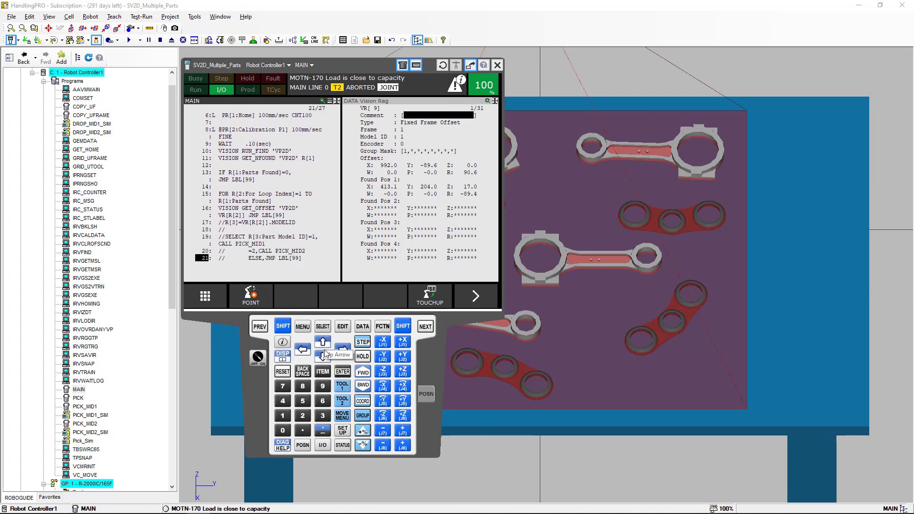
pyautogui.click(323, 357)
pyautogui.click(323, 356)
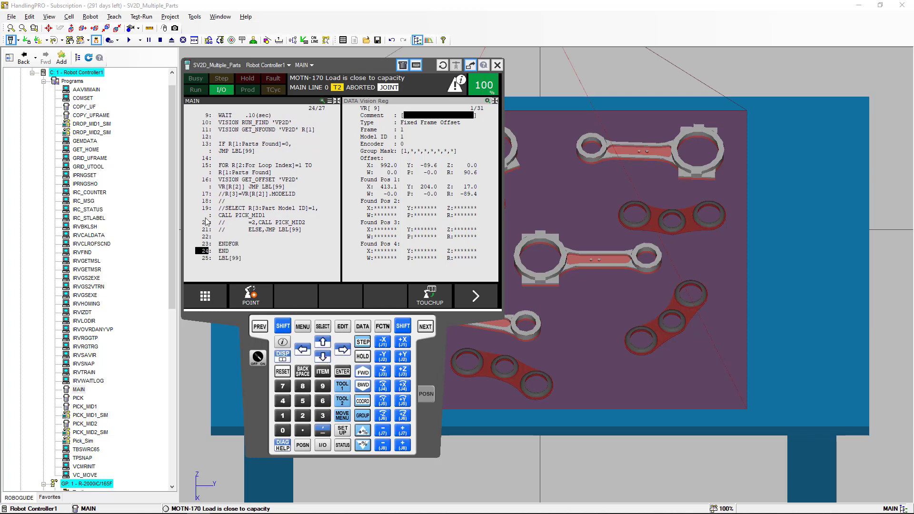
# Unremark lines 17 through 21 of MAIN to enable the model ID assignment and the SELECT statement
pyautogui.click(205, 193)
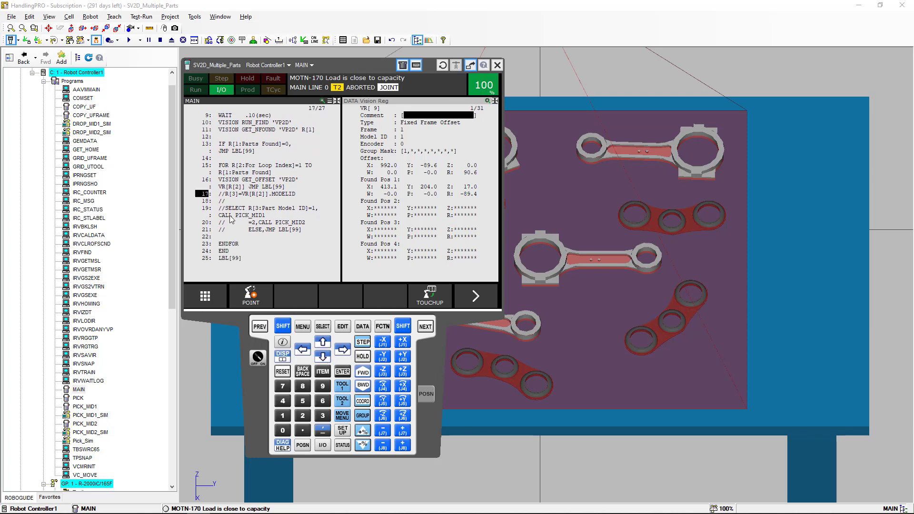
pyautogui.click(476, 297)
pyautogui.click(430, 297)
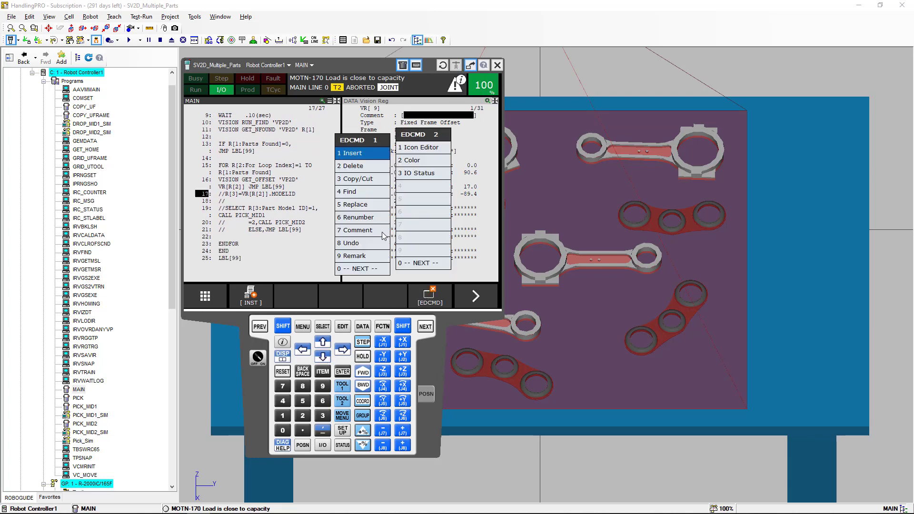
pyautogui.click(371, 260)
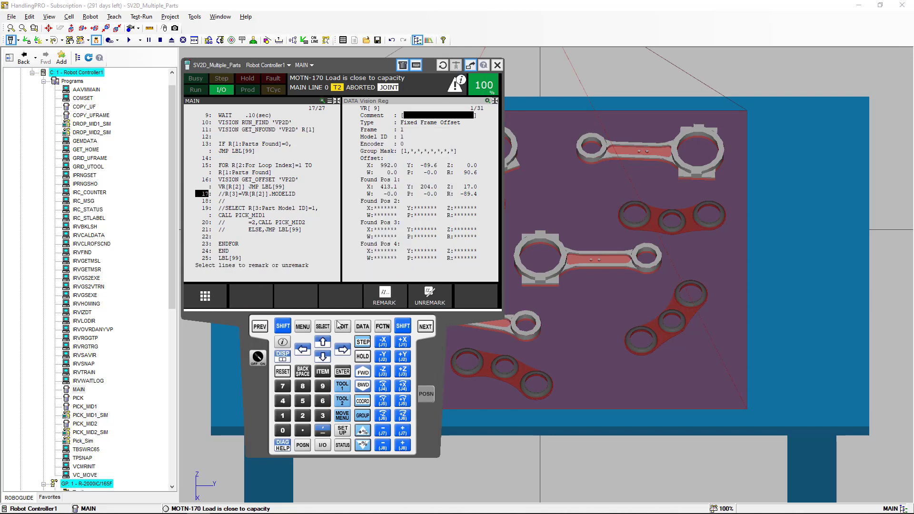
pyautogui.click(323, 357)
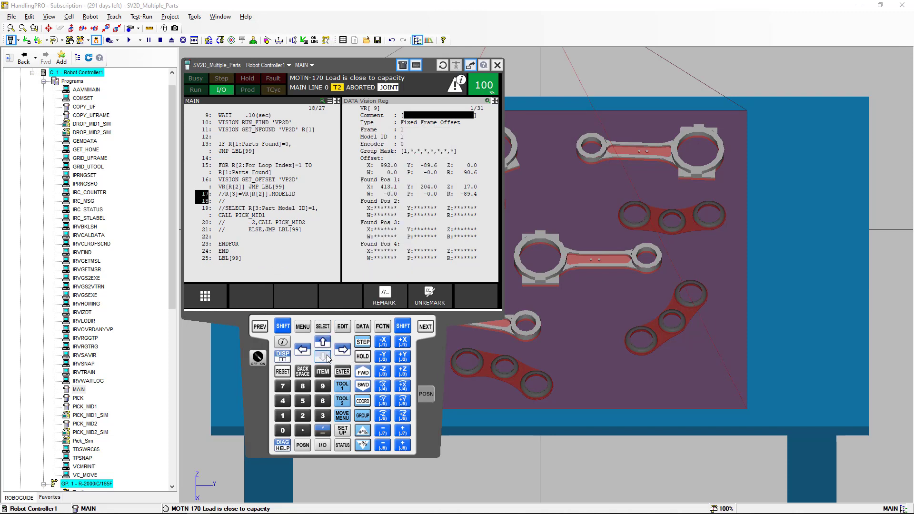
pyautogui.click(323, 356)
pyautogui.click(323, 357)
pyautogui.click(322, 357)
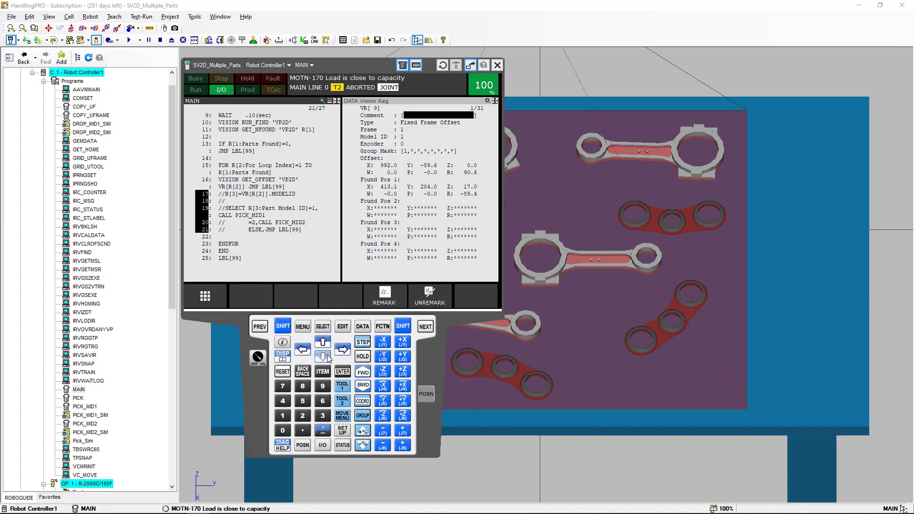
pyautogui.click(429, 296)
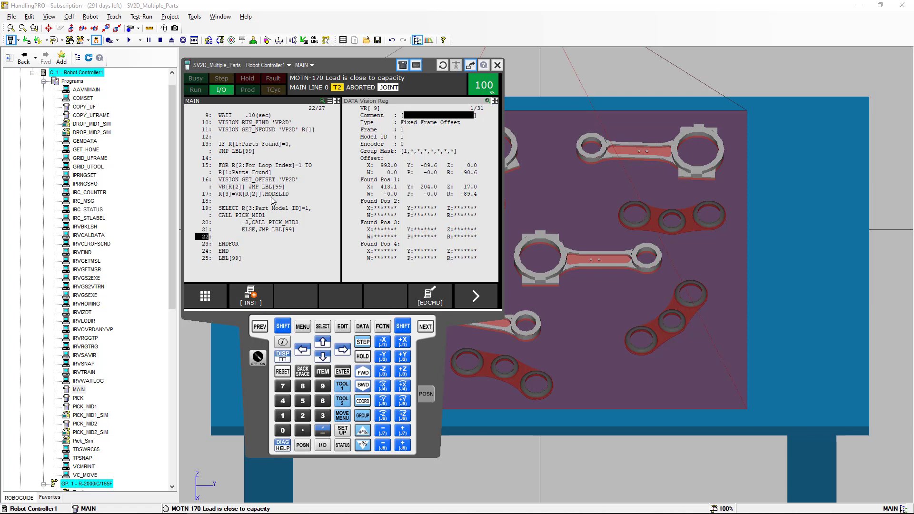
# Replace the instruction on line 17 of MAIN with a blank vision VR[].MODELID assignment
pyautogui.click(206, 194)
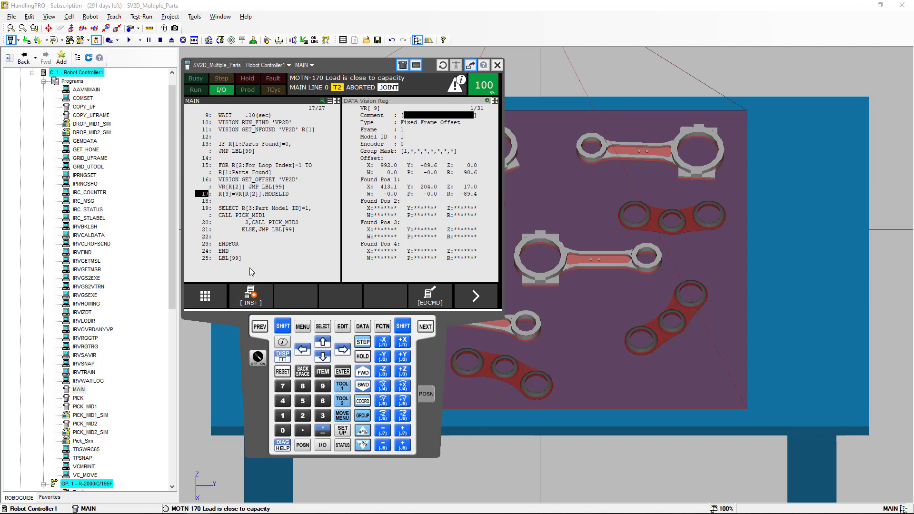
pyautogui.click(255, 301)
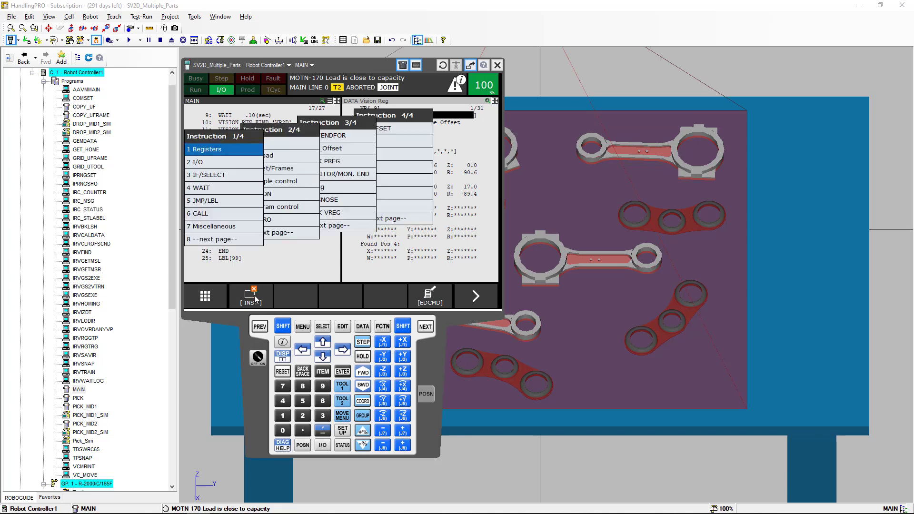
pyautogui.click(245, 239)
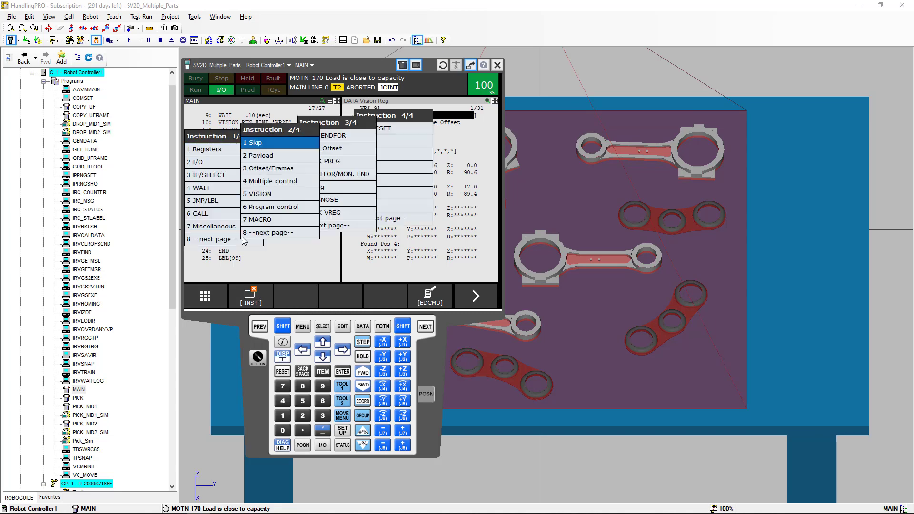
pyautogui.click(258, 196)
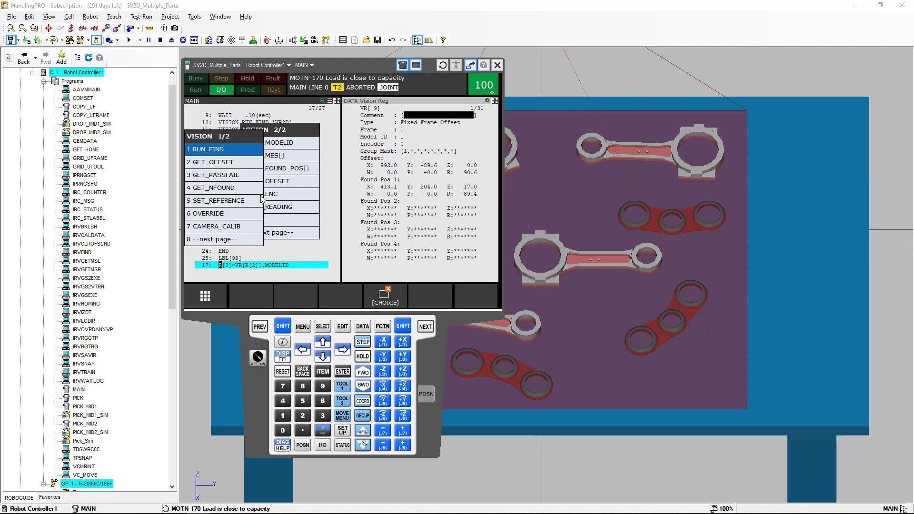
pyautogui.click(246, 240)
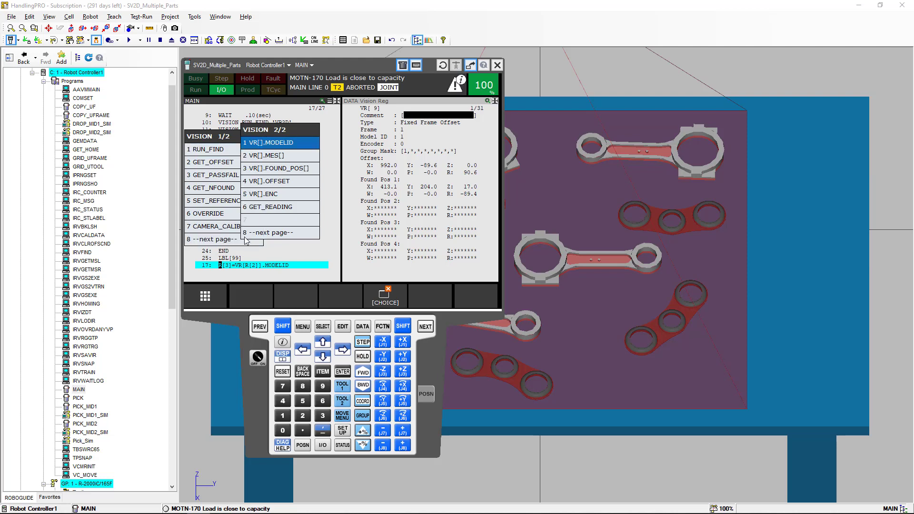
pyautogui.click(265, 143)
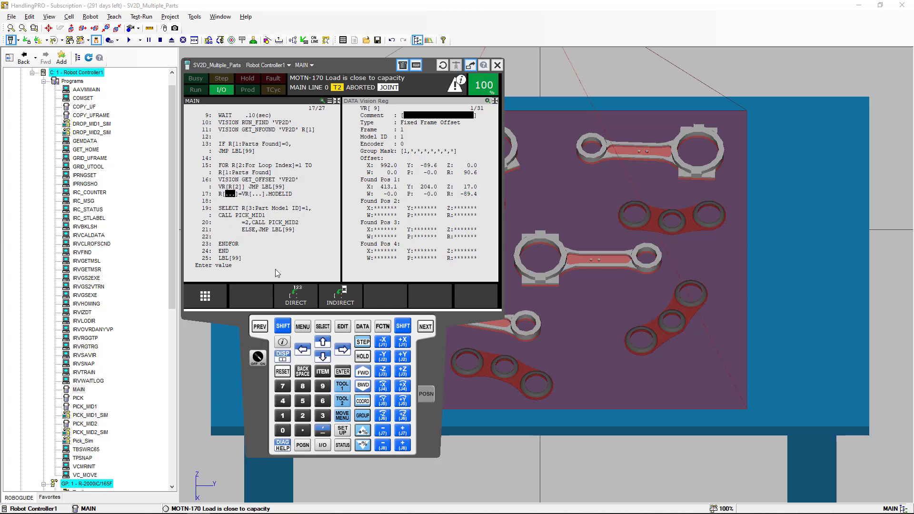
# Complete line 17 as R[3]=VR[R[2]].MODELID, using register 2 as the indirect vision register index
pyautogui.click(323, 417)
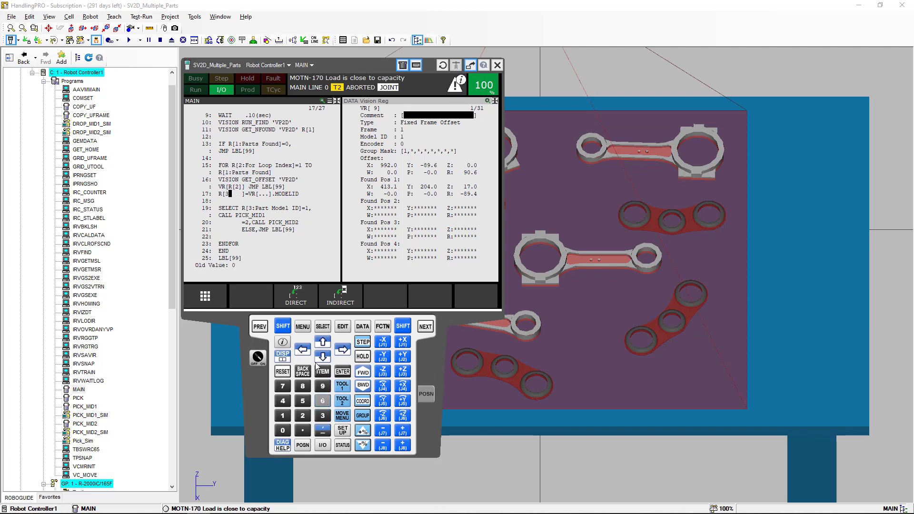
pyautogui.click(263, 196)
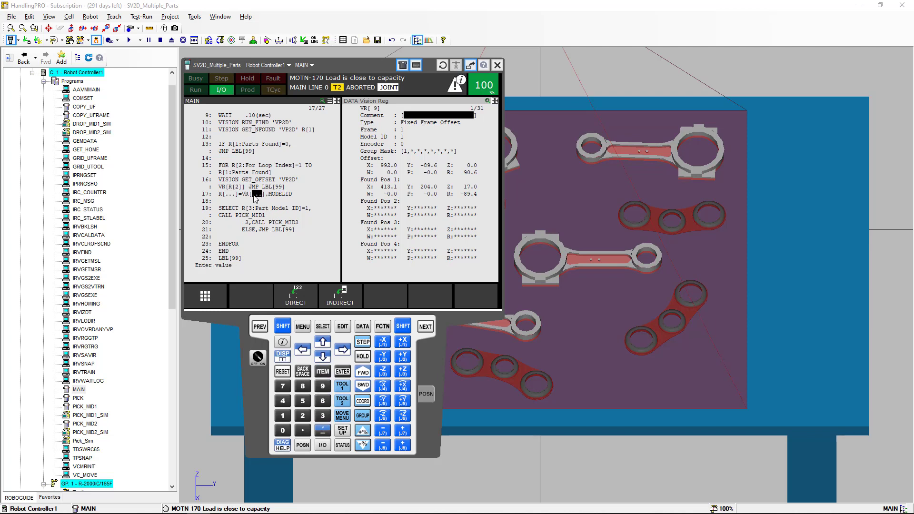
pyautogui.click(231, 195)
pyautogui.click(249, 195)
pyautogui.click(341, 293)
pyautogui.write('2')
pyautogui.press('Return')
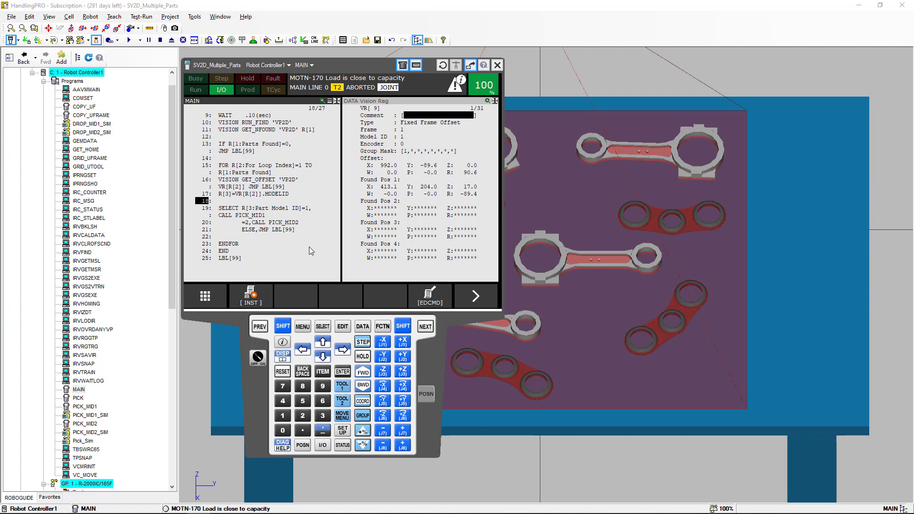
# Mark the SELECT statement on line 19, then open PICK_MID1 to examine its VOFFSET moves and the PICK_MID1_SIM call
pyautogui.click(207, 211)
pyautogui.click(322, 327)
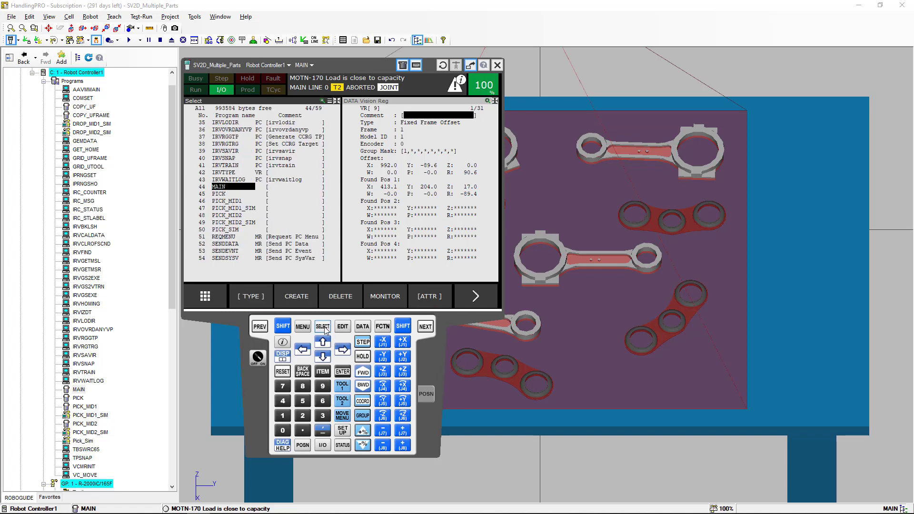
pyautogui.click(236, 202)
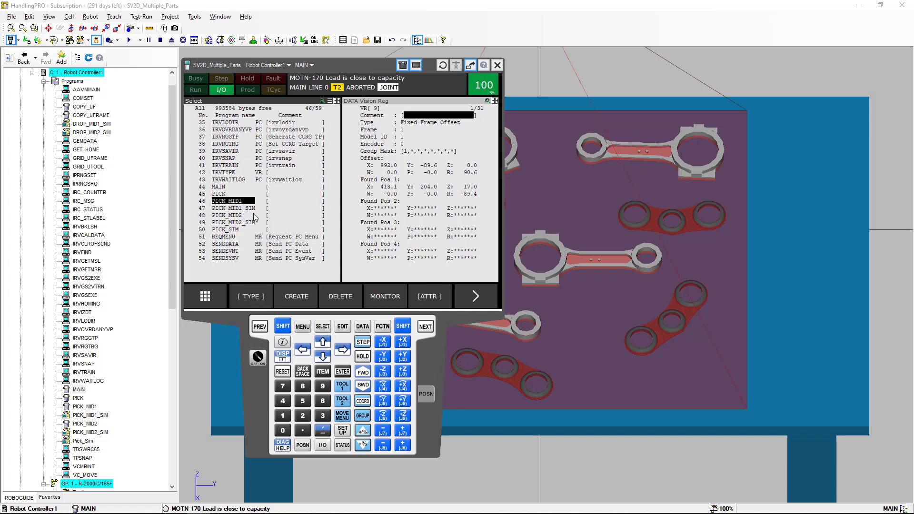
pyautogui.click(346, 374)
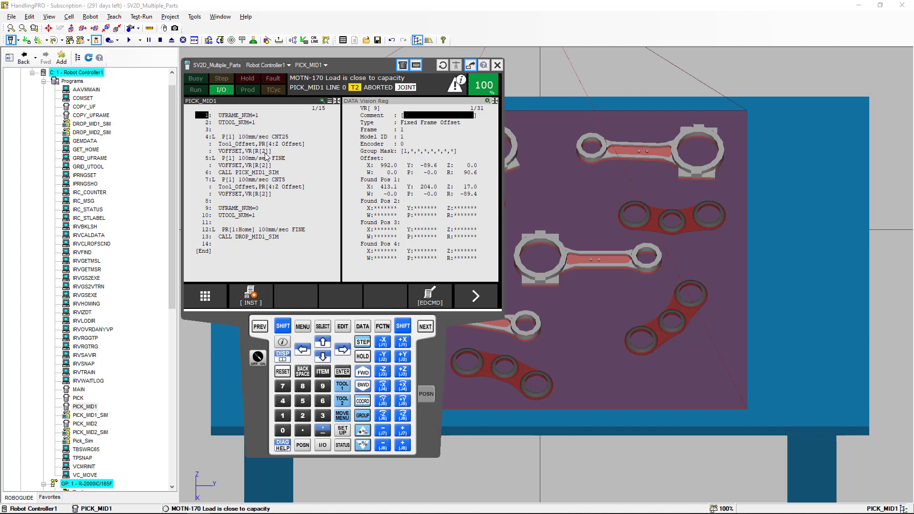
pyautogui.click(208, 173)
# Reopen MAIN and set the active user frame number to 1
pyautogui.click(322, 326)
pyautogui.click(226, 173)
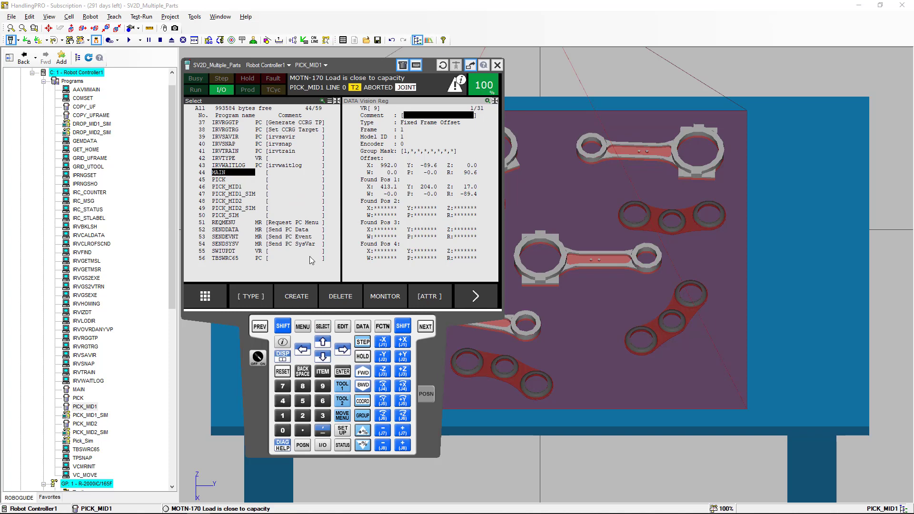
pyautogui.click(343, 372)
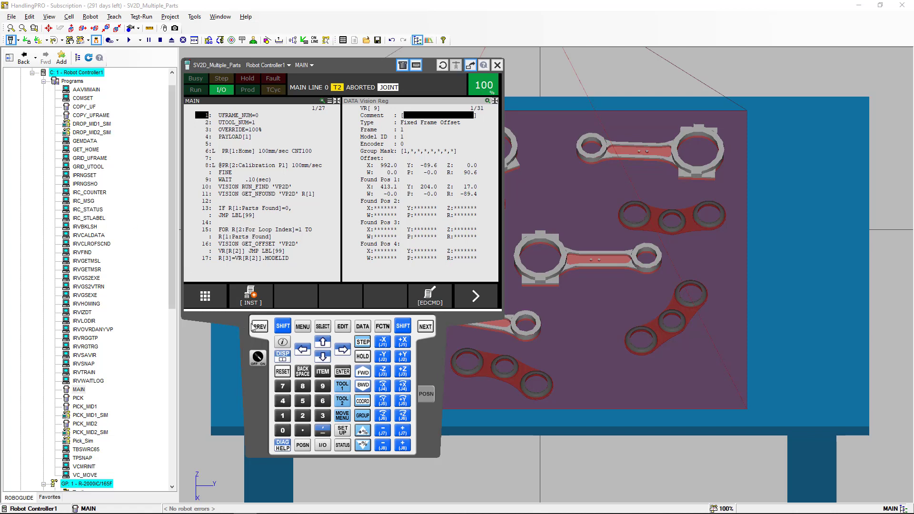
pyautogui.click(283, 326)
pyautogui.click(362, 404)
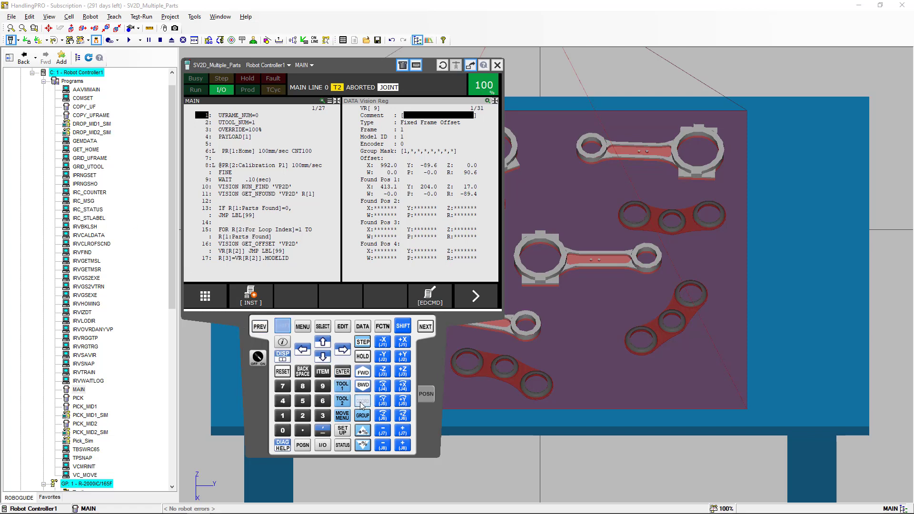
pyautogui.click(284, 416)
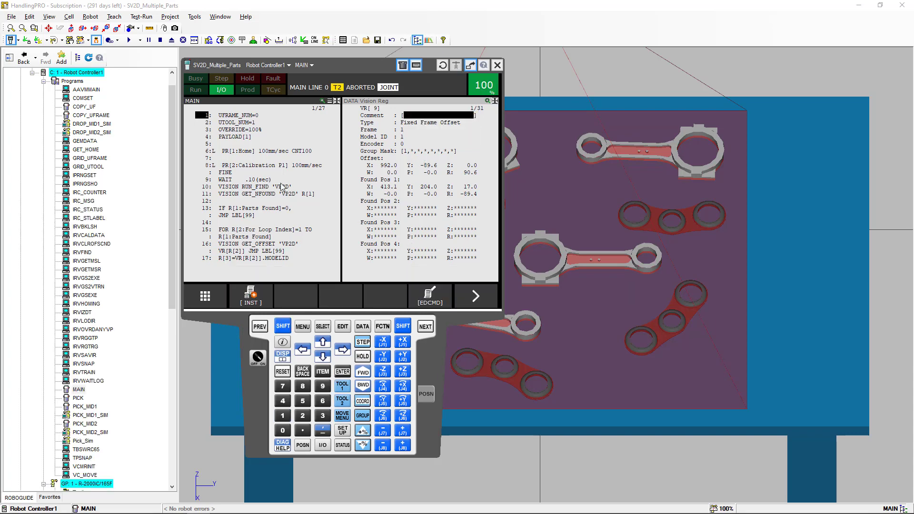
# Open PICK_MID1 again and mark the P[1] FINE move on line 5
pyautogui.click(322, 326)
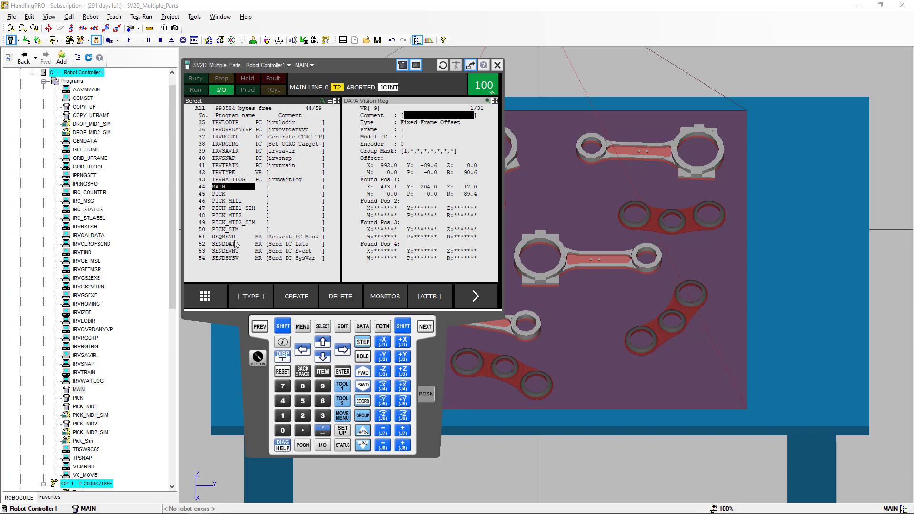
pyautogui.click(237, 202)
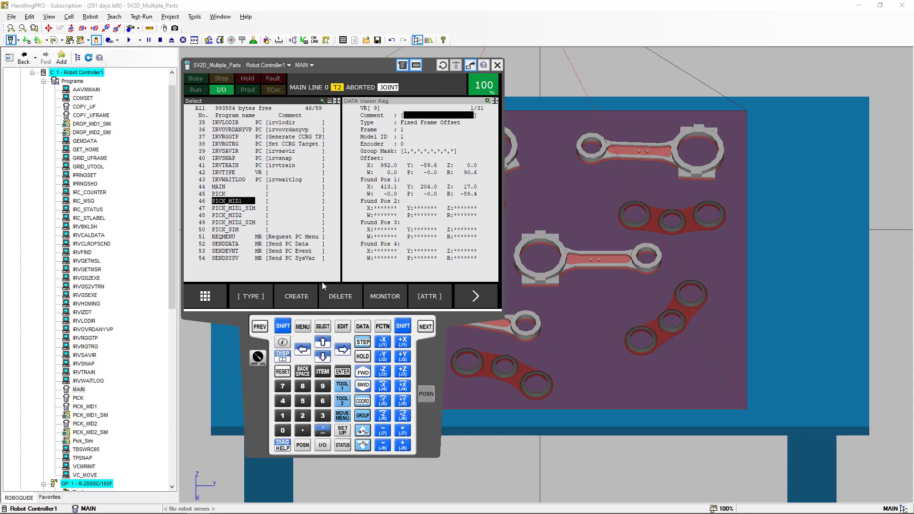
pyautogui.click(342, 372)
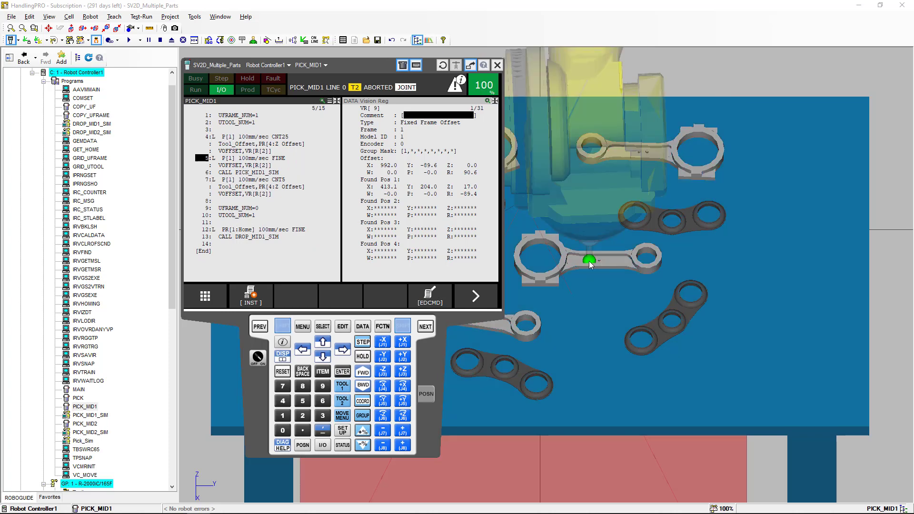
# Move the robot to pick point P[1] on the connecting rod and inspect the tool tip's position against the part
pyautogui.scroll(10, 589, 262)
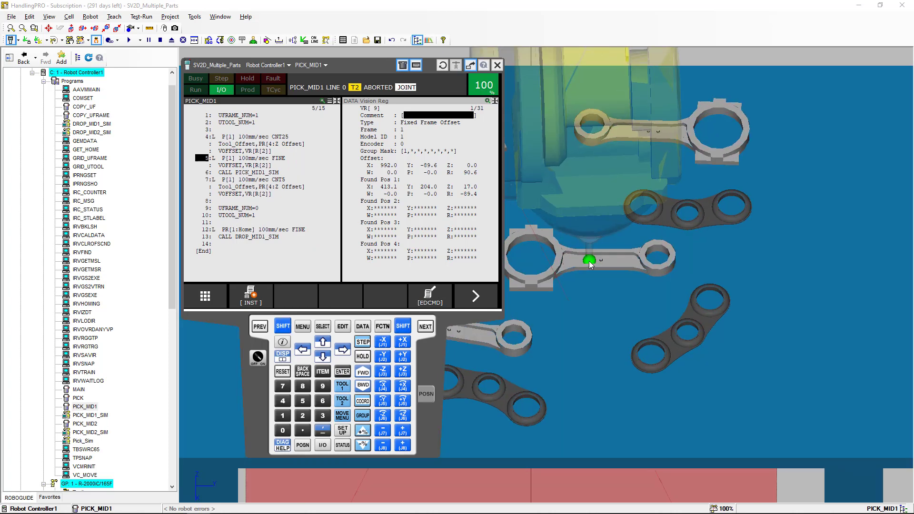
pyautogui.scroll(3, 589, 263)
pyautogui.click(590, 261)
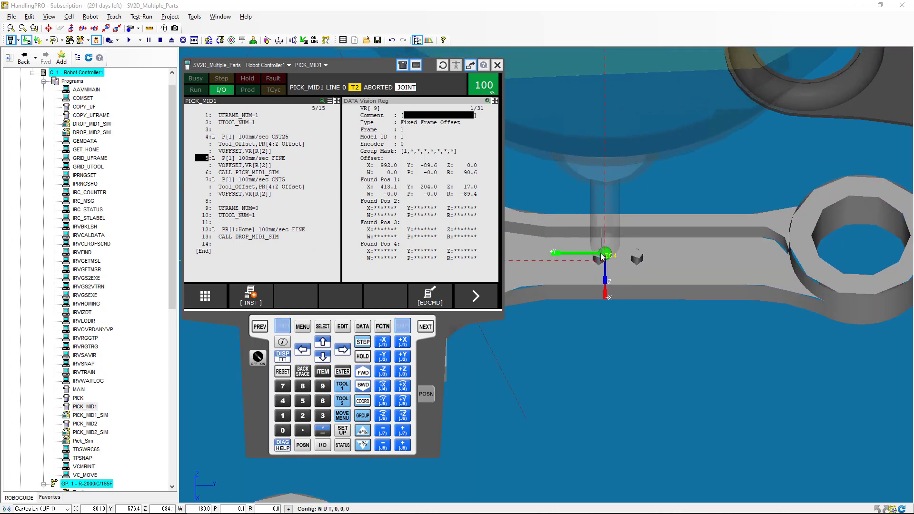
pyautogui.keyDown('ctrl'); pyautogui.keyDown('shift'); pyautogui.click(600, 253); pyautogui.keyUp('shift'); pyautogui.keyUp('ctrl')
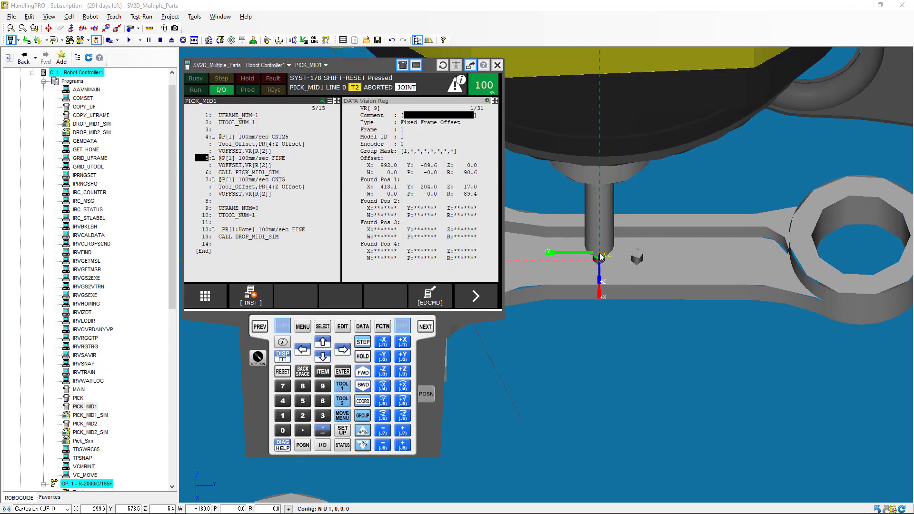
pyautogui.scroll(4, 600, 263)
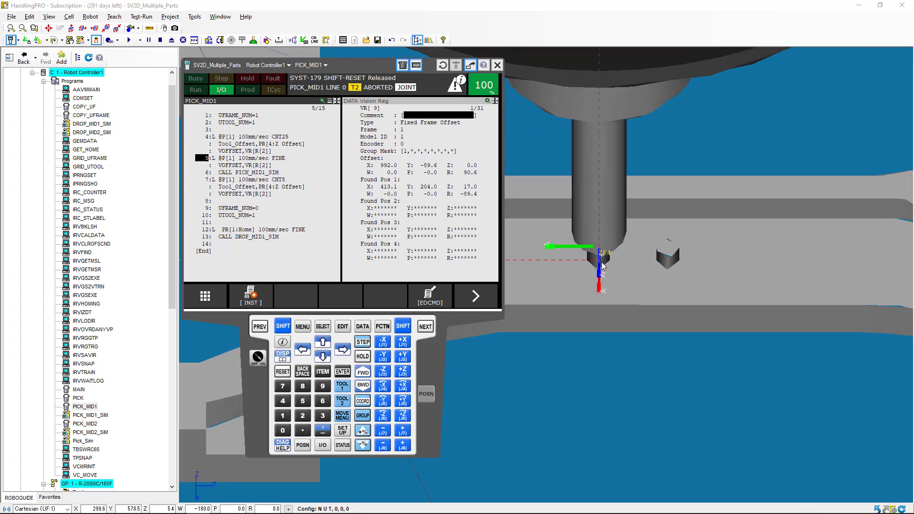
pyautogui.moveTo(600, 263); pyautogui.dragTo(609, 243, button='right')
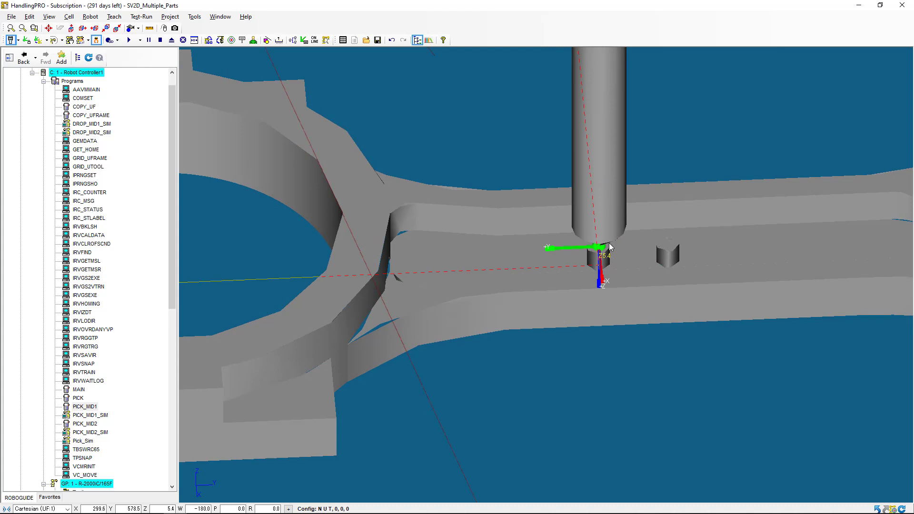
# Touch up P[1] on line 5 of PICK_MID1 at the current position, declining a new ID and subtracting the vision register offset
pyautogui.scroll(-5, 609, 243)
pyautogui.hotkey('alt', 'Tab')
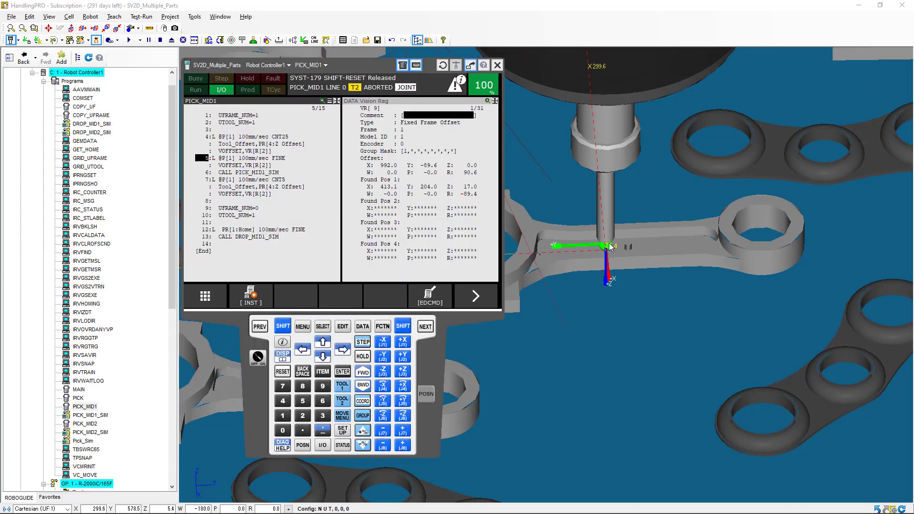
pyautogui.click(427, 299)
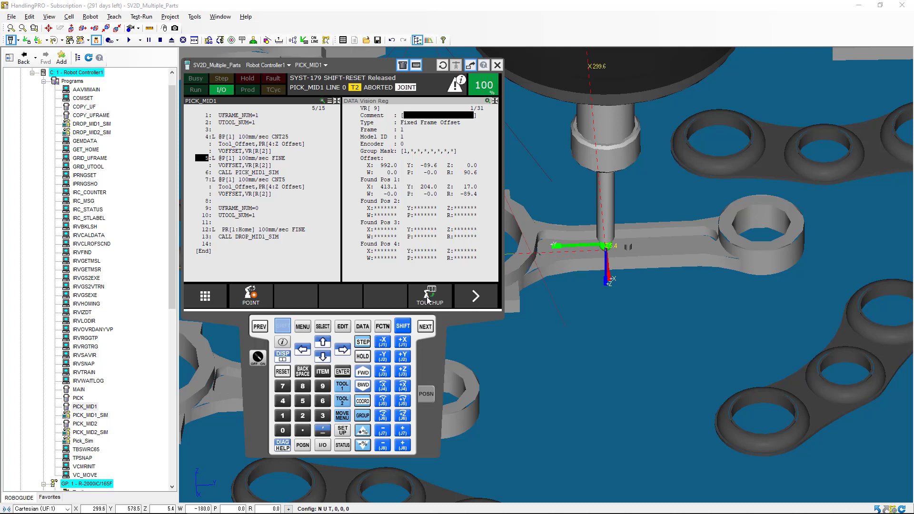
pyautogui.click(427, 297)
pyautogui.click(283, 326)
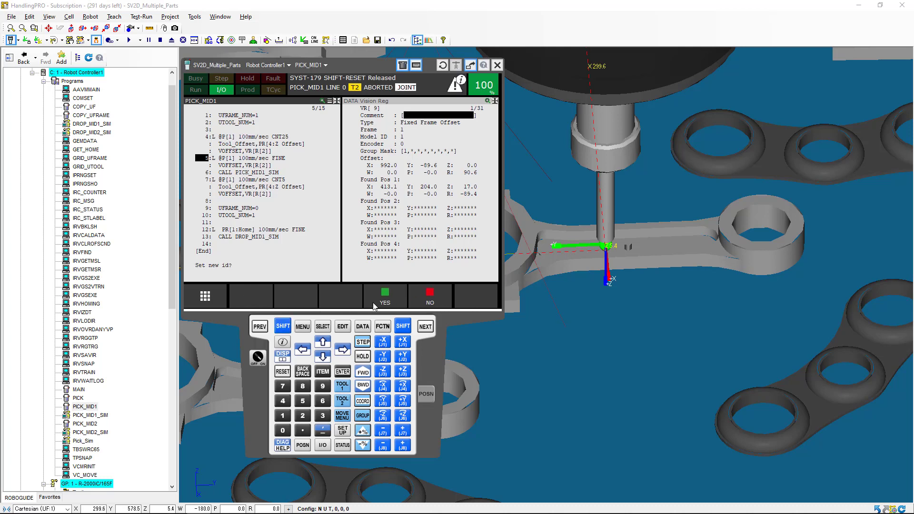
pyautogui.click(425, 293)
pyautogui.click(387, 295)
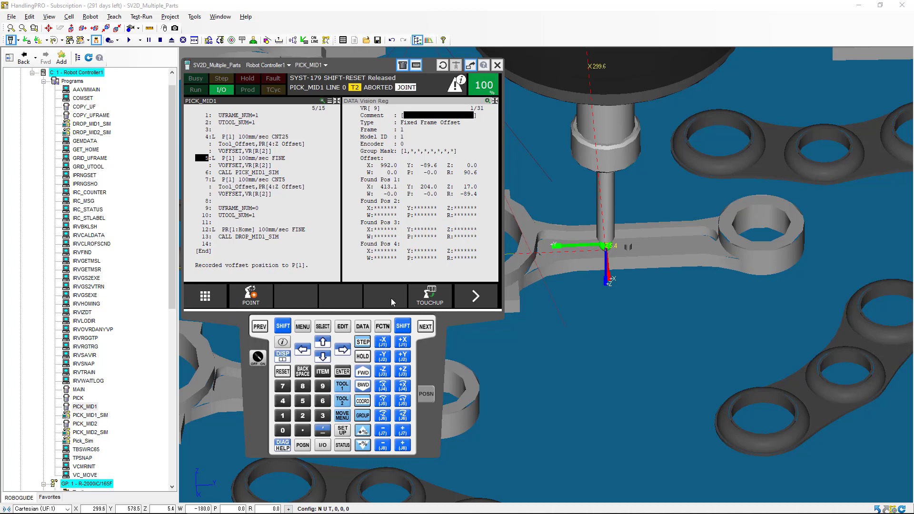
# Open the PICK_MID2 program from the program list
pyautogui.click(323, 326)
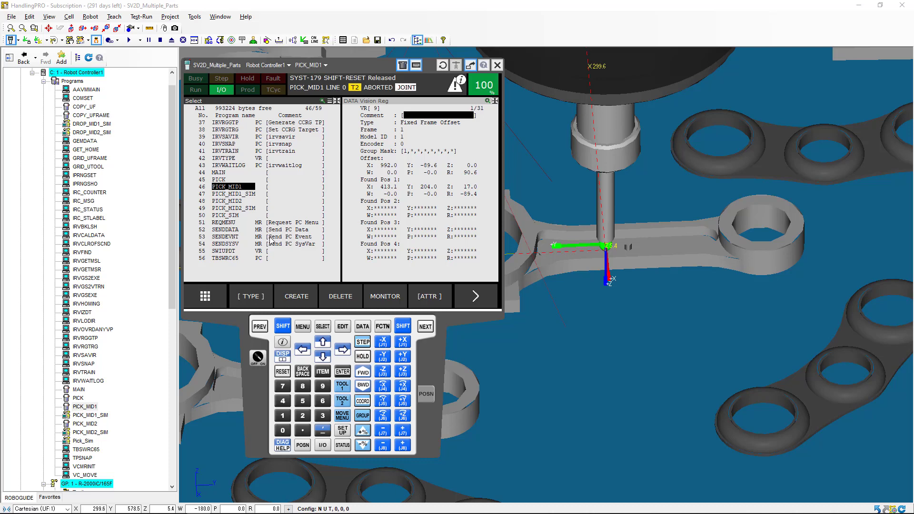
pyautogui.click(235, 202)
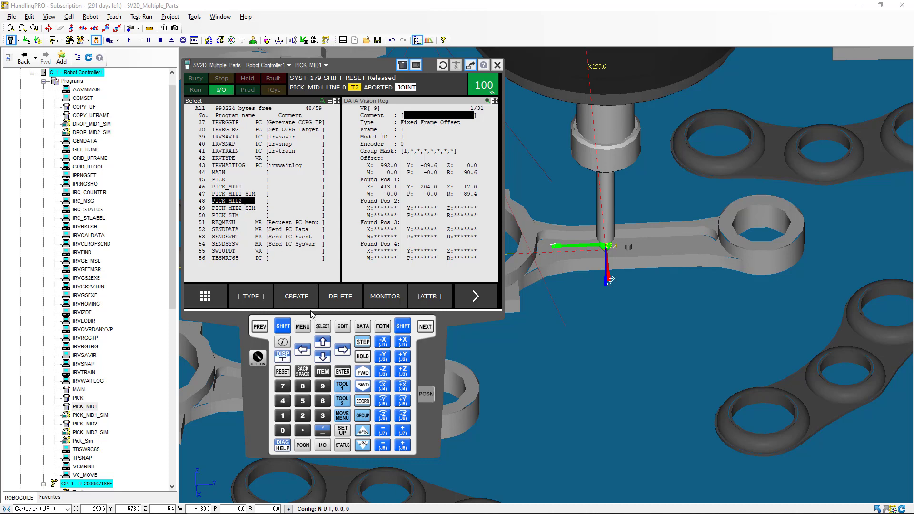
pyautogui.click(343, 372)
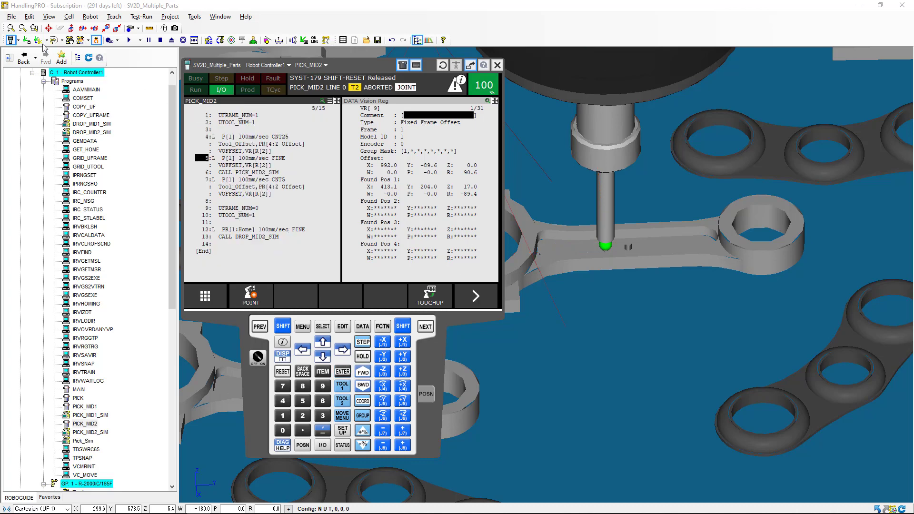
# Jog the robot so the tool tip sits in the middle hole of the dark three-hole link, at X 228.6 and Y 702.0
pyautogui.click(27, 40)
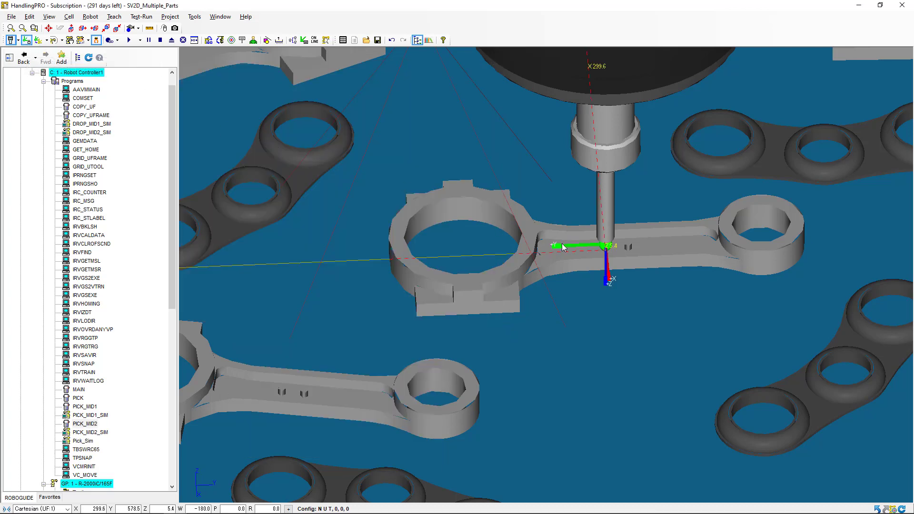
pyautogui.moveTo(562, 247); pyautogui.dragTo(820, 205)
pyautogui.moveTo(774, 212); pyautogui.dragTo(707, 204, button='right')
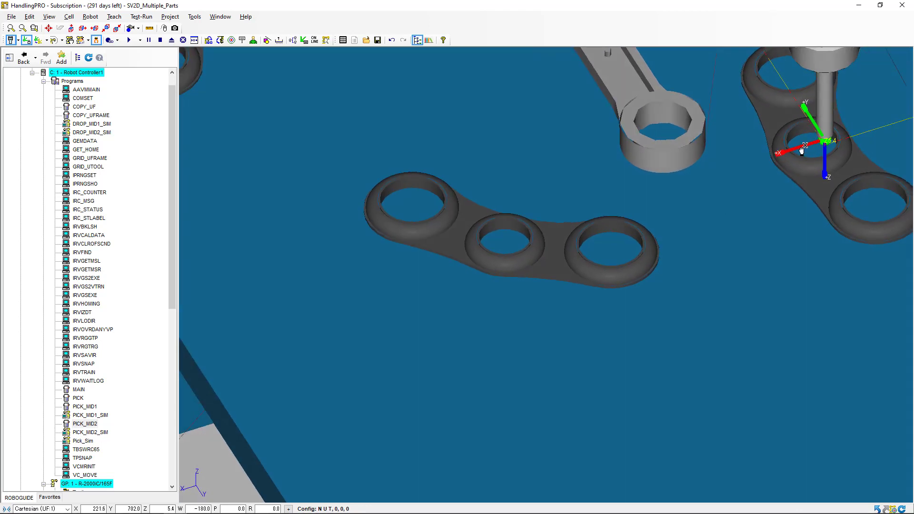
pyautogui.moveTo(797, 147); pyautogui.dragTo(781, 167)
pyautogui.moveTo(781, 167); pyautogui.dragTo(877, 203, button='right')
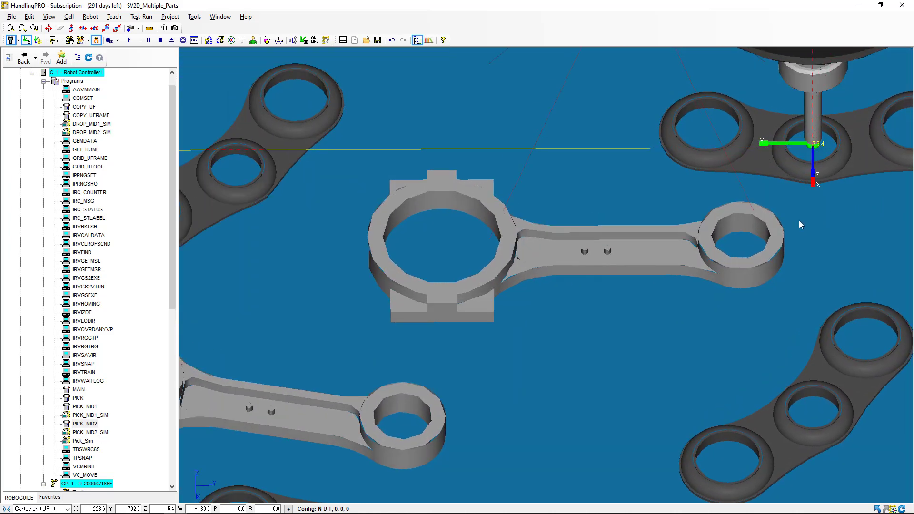
# Touch up P[1] on line 5 of PICK_MID2, declining a new ID and subtracting VR[10] from the current position
pyautogui.hotkey('alt', 't')
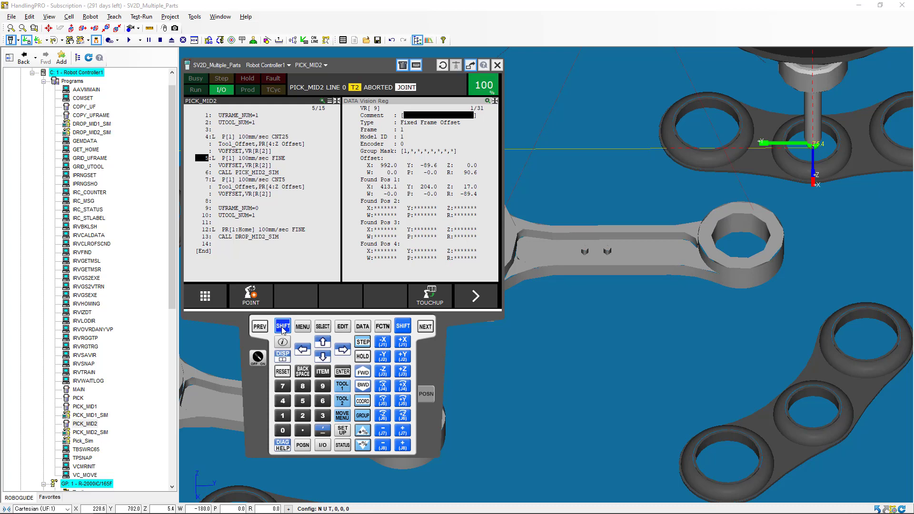
pyautogui.click(282, 327)
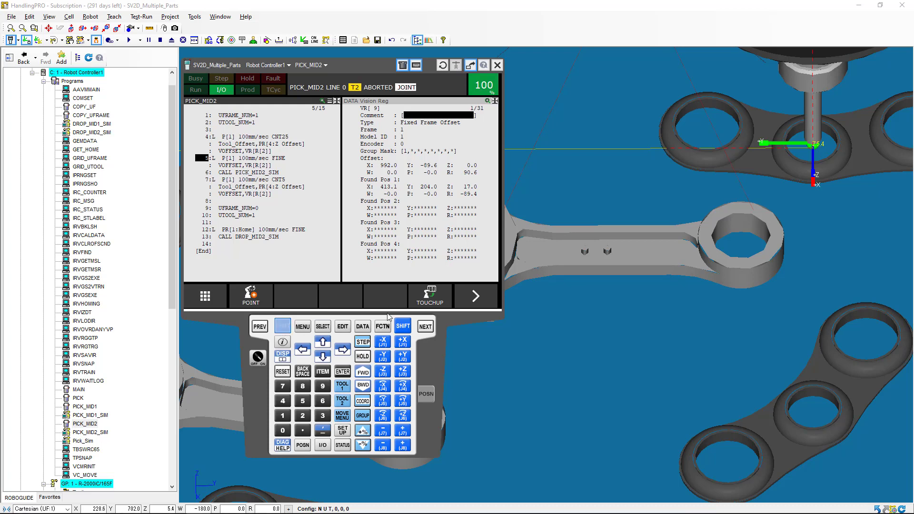
pyautogui.click(421, 298)
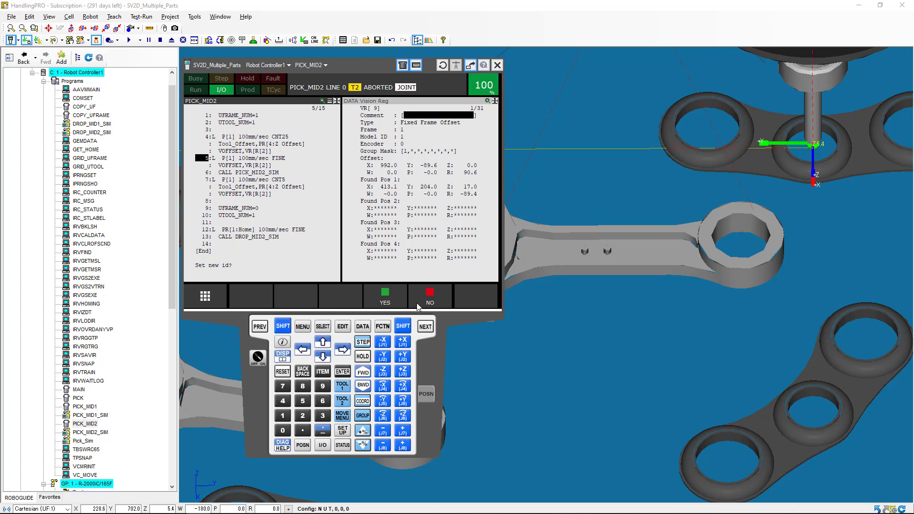
pyautogui.click(429, 297)
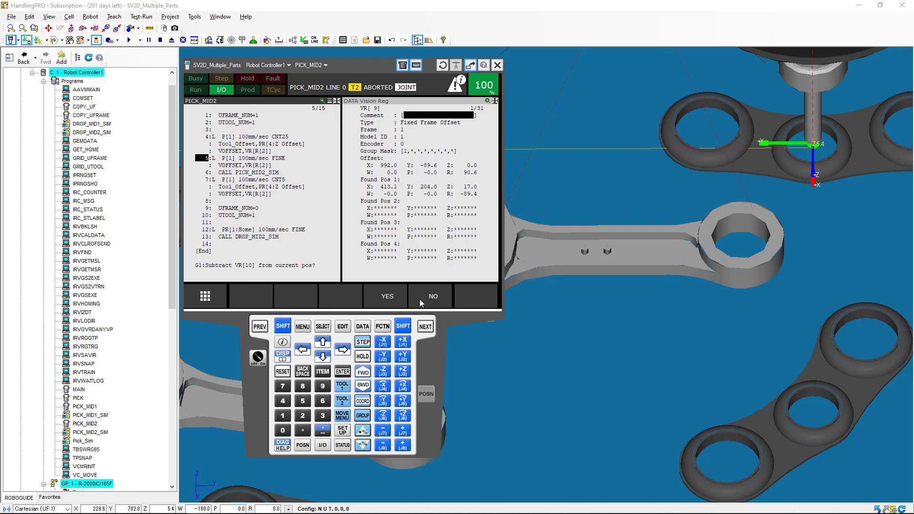
pyautogui.click(389, 296)
# Open the MAIN program from the program list
pyautogui.click(322, 327)
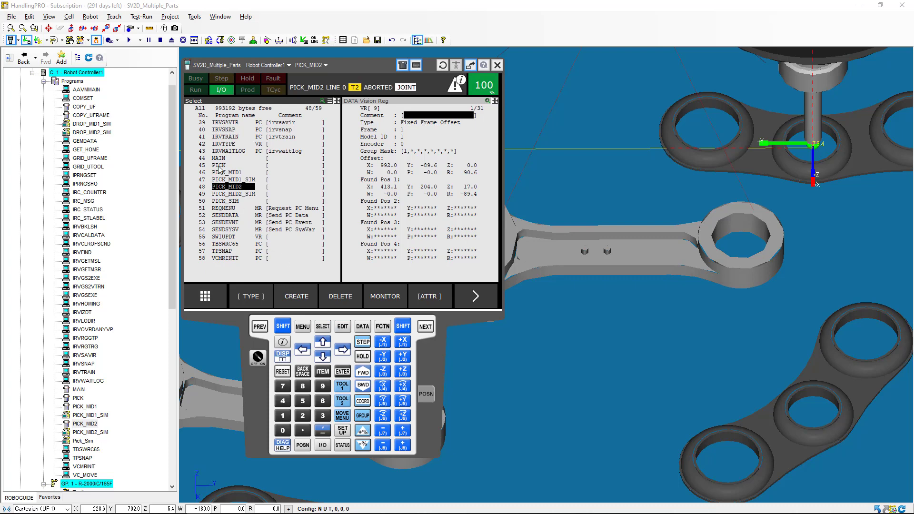
pyautogui.click(221, 159)
pyautogui.click(343, 372)
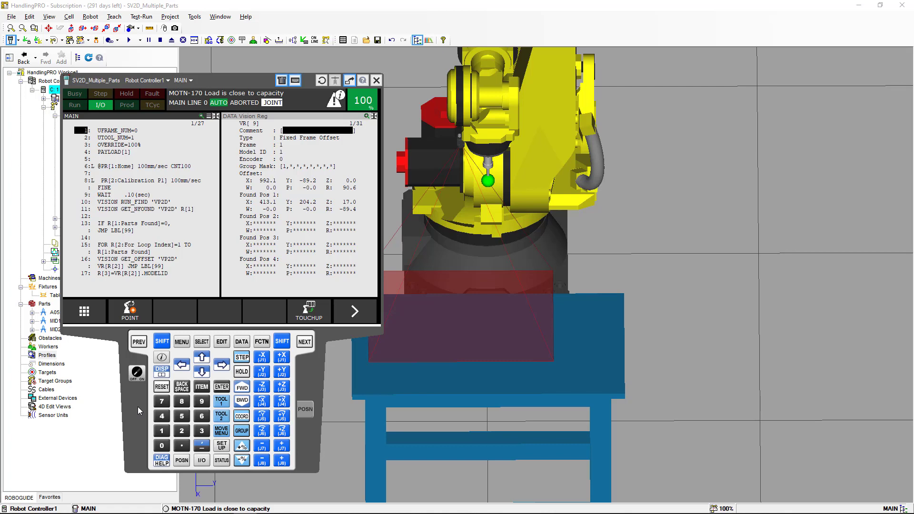
# Minimize the teach pendant and run the MAIN program in simulation
pyautogui.rightClick(138, 406)
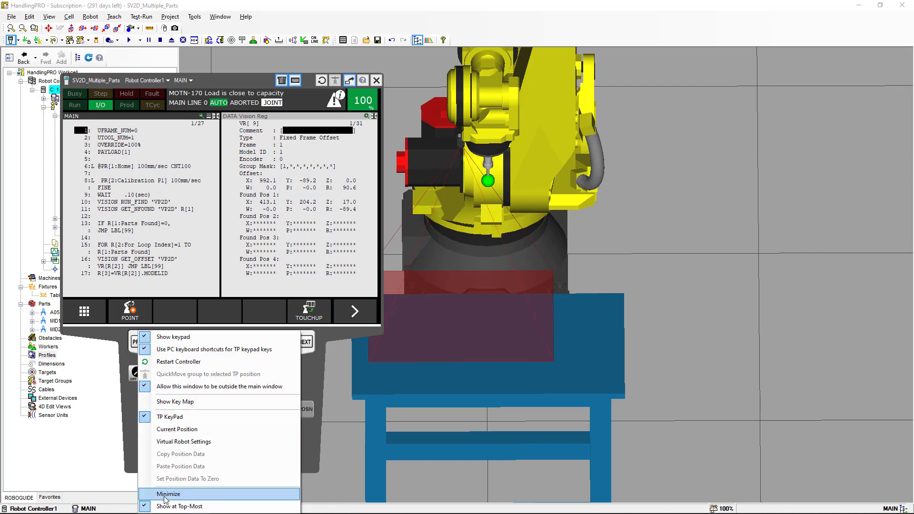
pyautogui.click(165, 494)
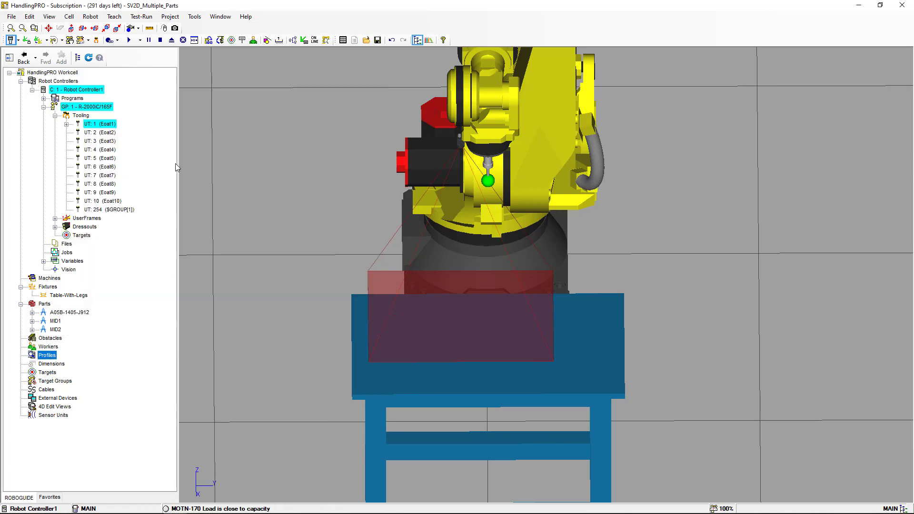
pyautogui.click(131, 41)
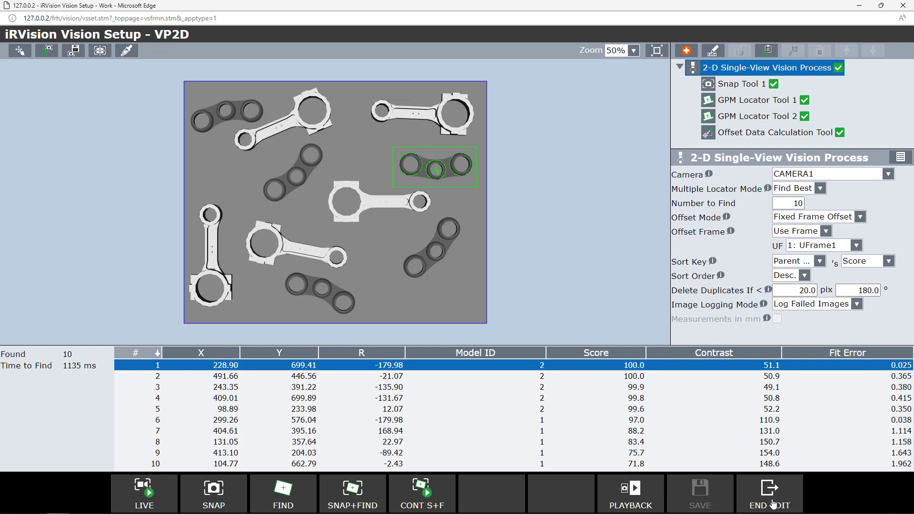
# End editing of the VP2D vision process and review MAIN's GET_NFOUND, GET_OFFSET and MODELID statements on lines 11, 16 and 17
pyautogui.click(771, 502)
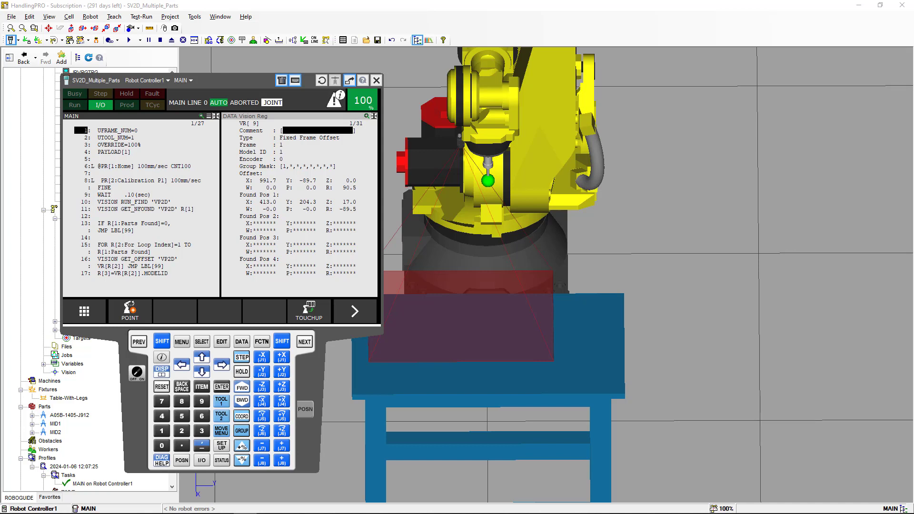
pyautogui.click(79, 209)
pyautogui.click(87, 260)
pyautogui.click(85, 273)
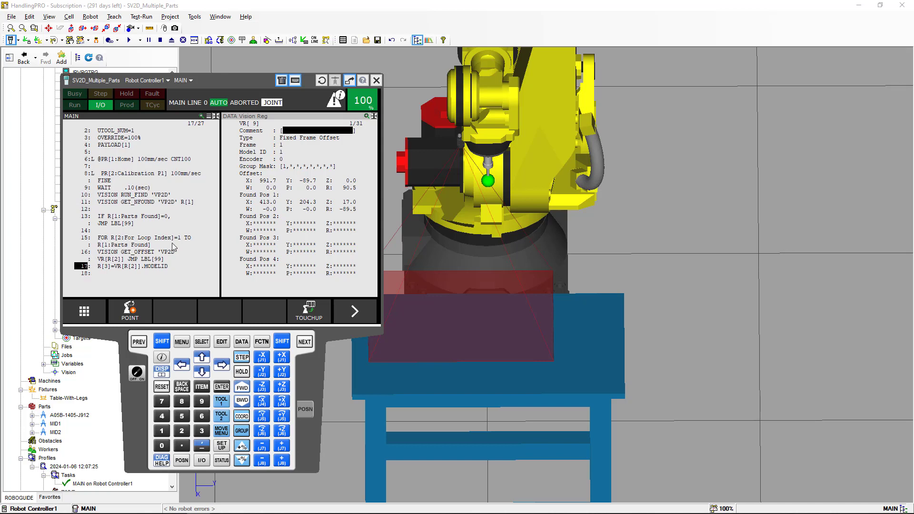